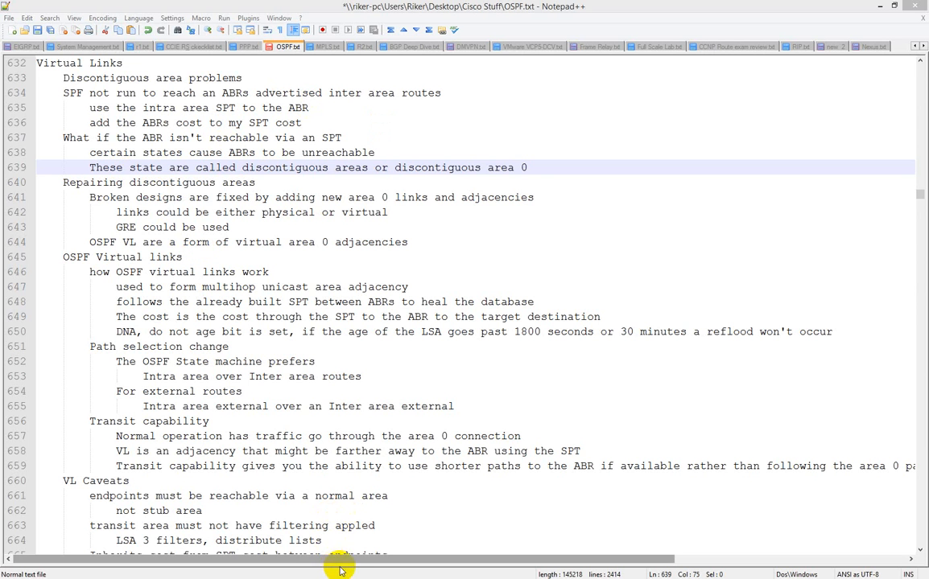
Read the Virtual Links notes in OSPF.txt, from discontiguous areas and transit capability through the VL Caveats
left_click_drag(341, 567, 379, 566)
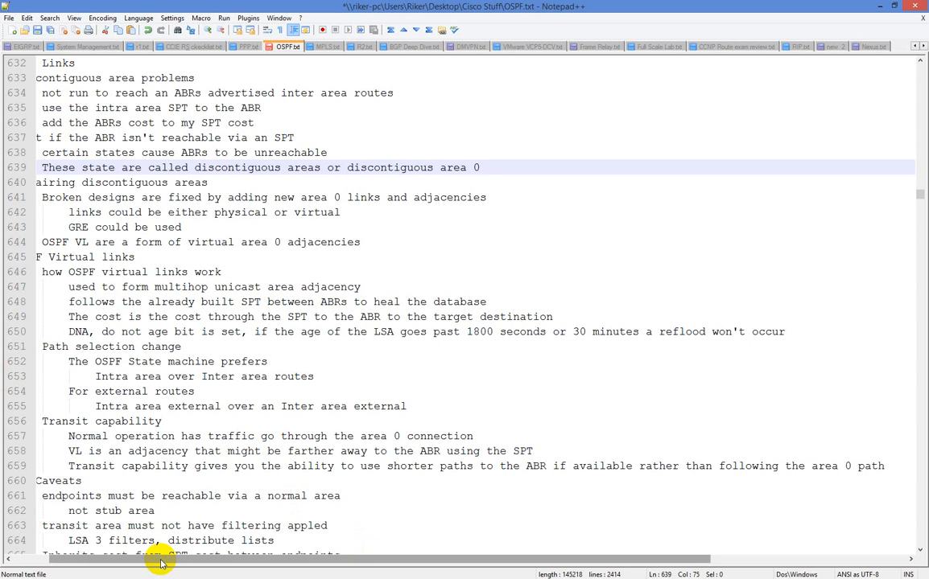
left_click_drag(161, 561, 108, 558)
left_click_drag(102, 553, 82, 543)
left_click(68, 510)
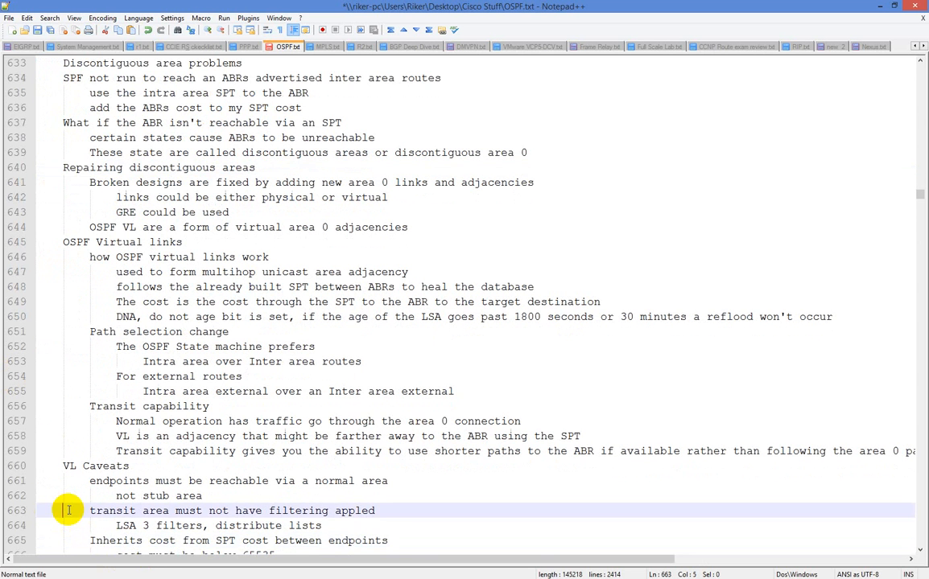
scroll(68, 510, "down", 4)
scroll(69, 511, "up", 2)
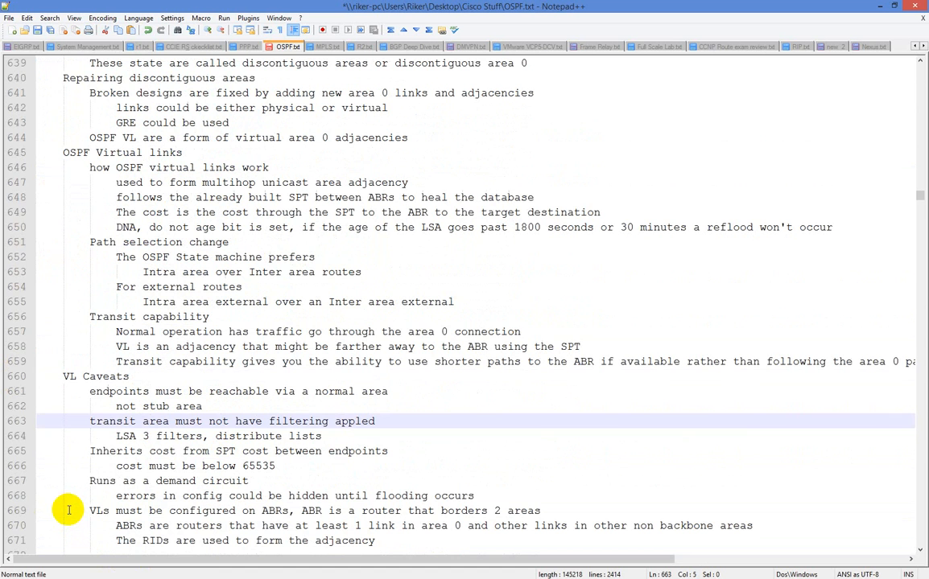
left_click(545, 456)
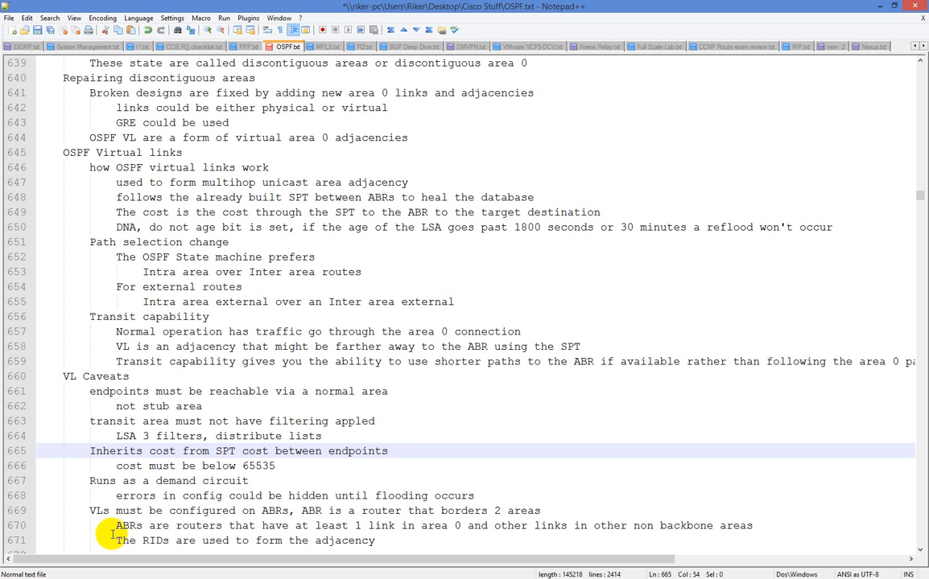
Skim the virtual-link Config and Verification notes and the OSPF Demand Circuit and Flooding Reduction sections, and return to the Virtual Links heading
scroll(112, 534, "down", 1)
scroll(112, 534, "down", 4)
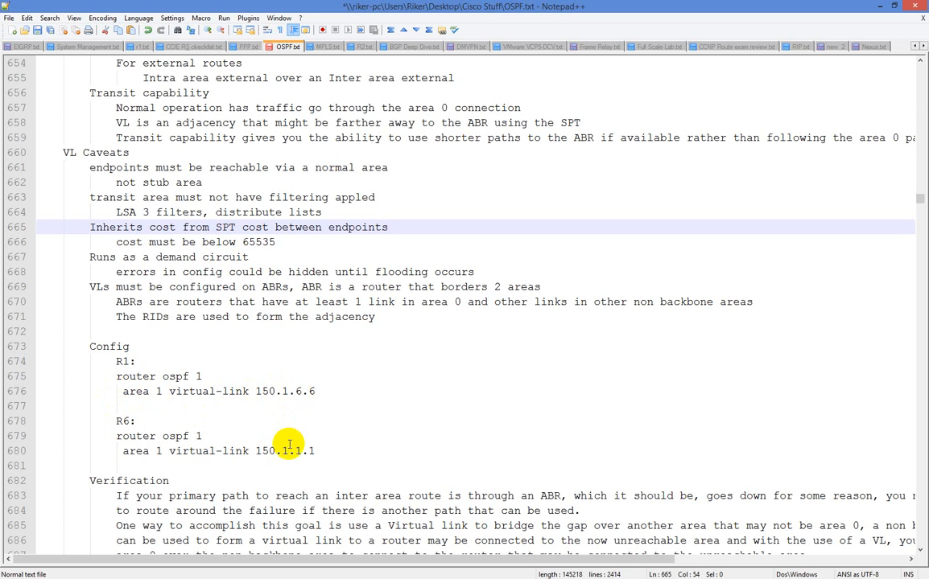
scroll(475, 408, "down", 6)
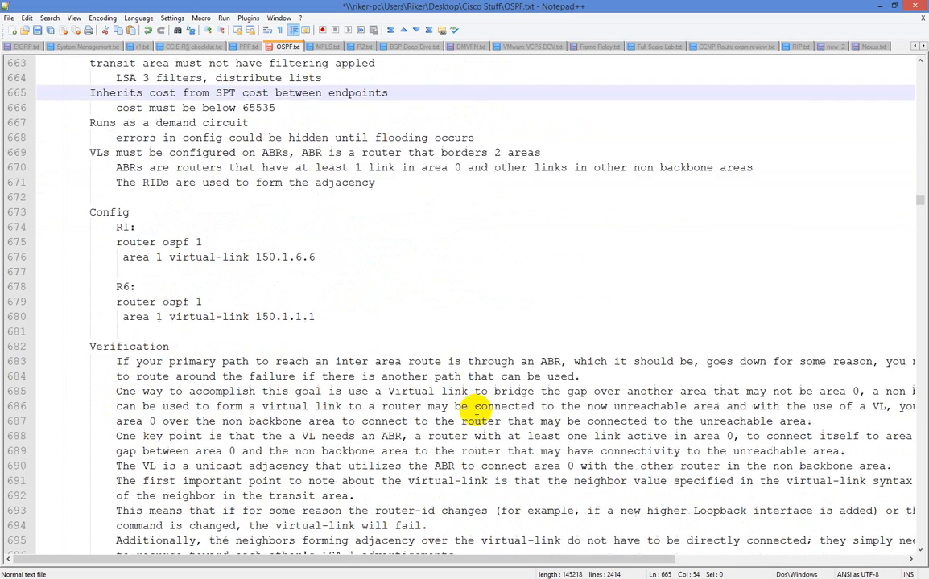
scroll(475, 409, "down", 3)
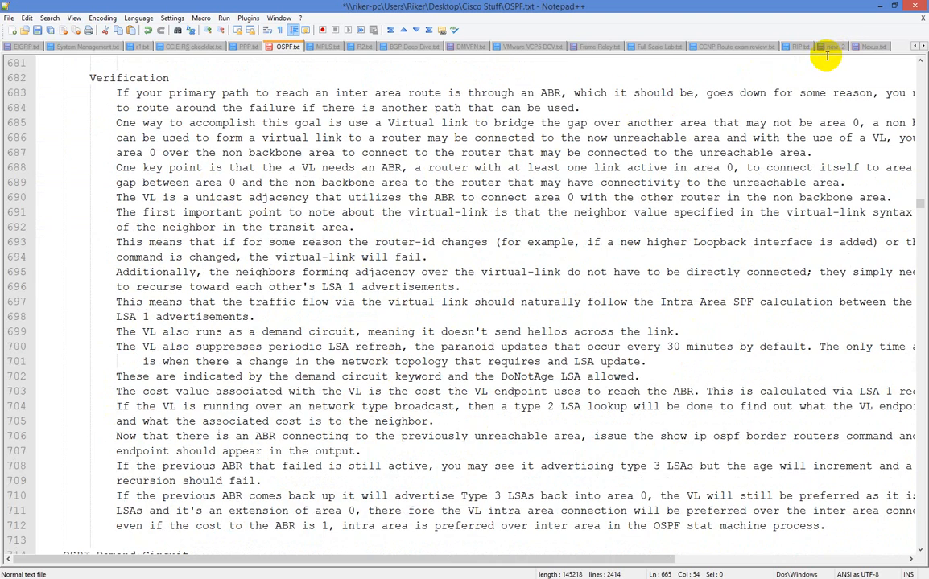
scroll(680, 169, "down", 1)
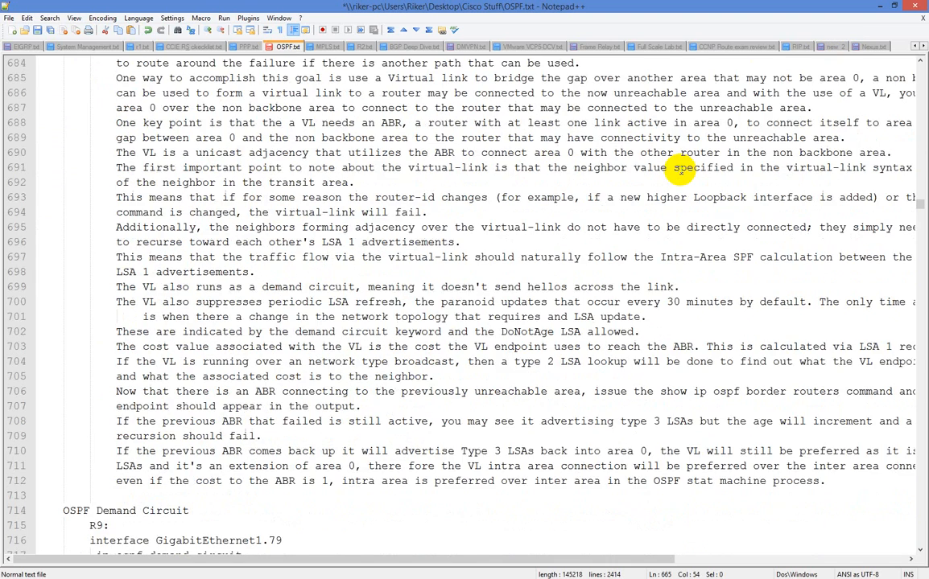
scroll(680, 169, "down", 7)
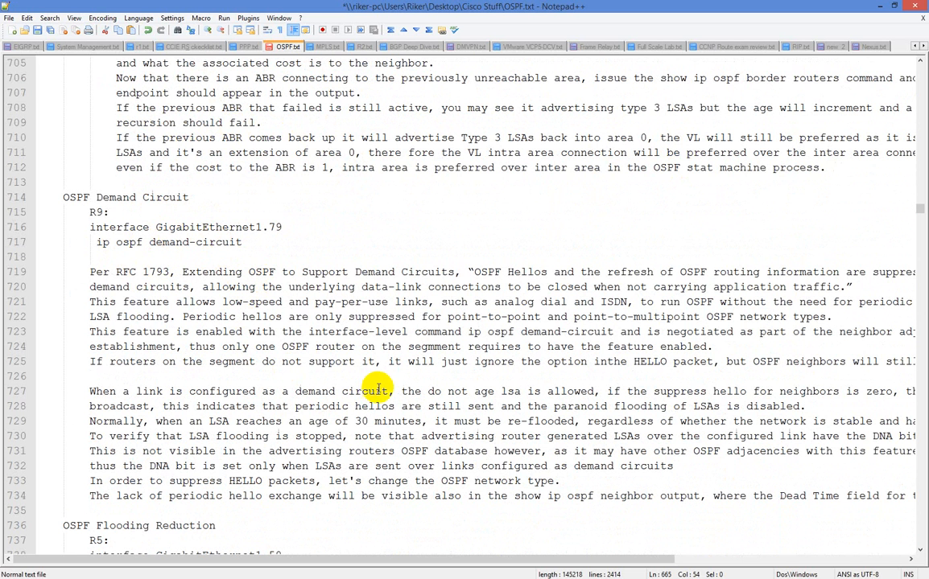
scroll(373, 439, "down", 1)
scroll(373, 439, "down", 3)
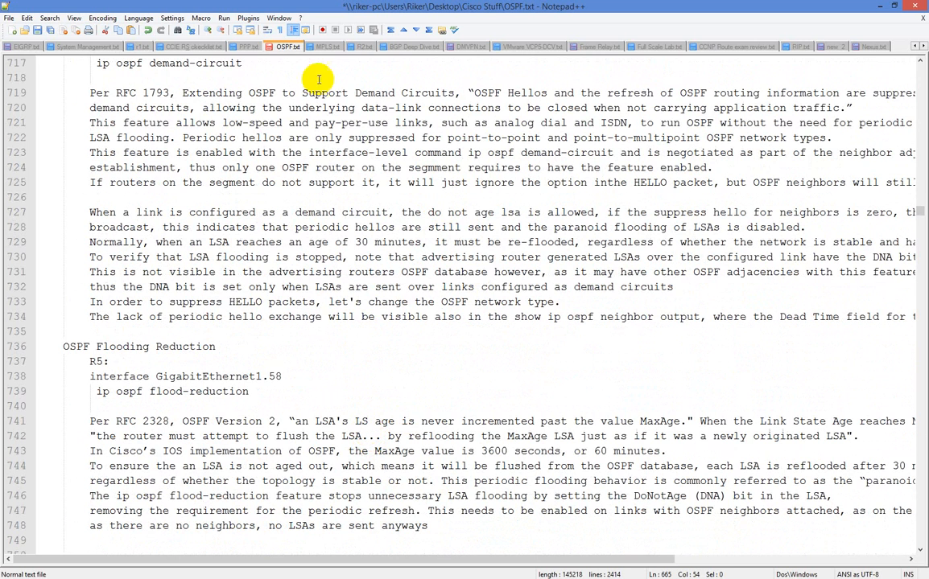
scroll(558, 266, "down", 2)
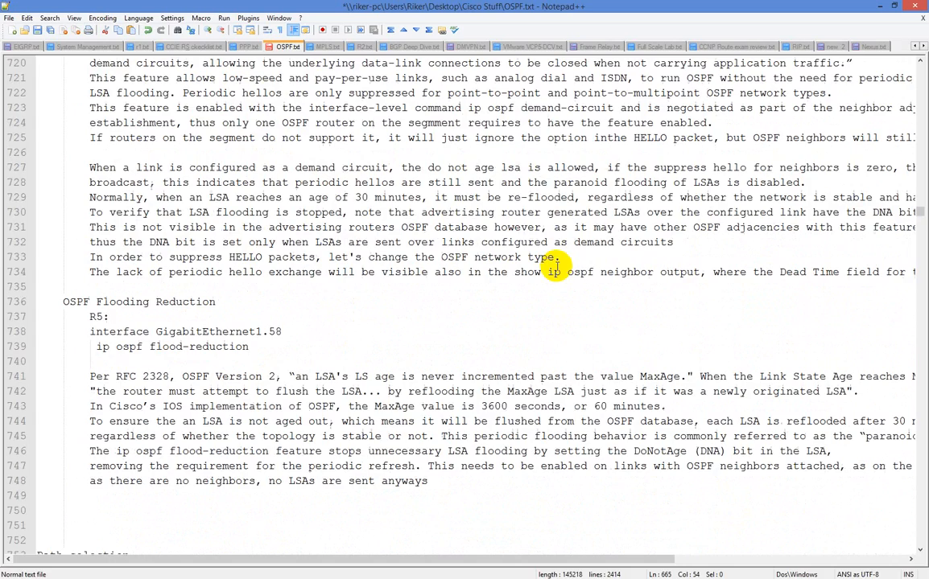
scroll(558, 266, "up", 2)
scroll(558, 266, "up", 20)
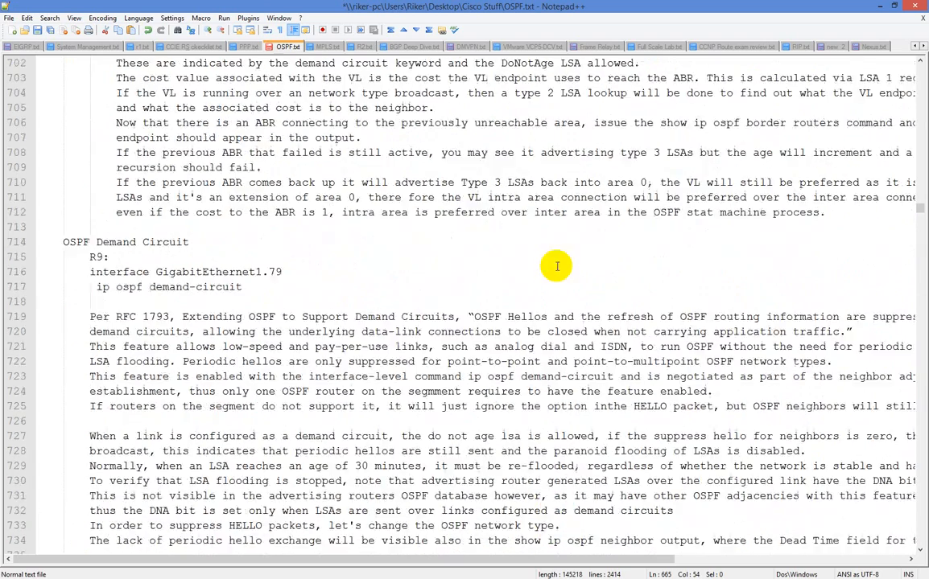
scroll(555, 264, "up", 8)
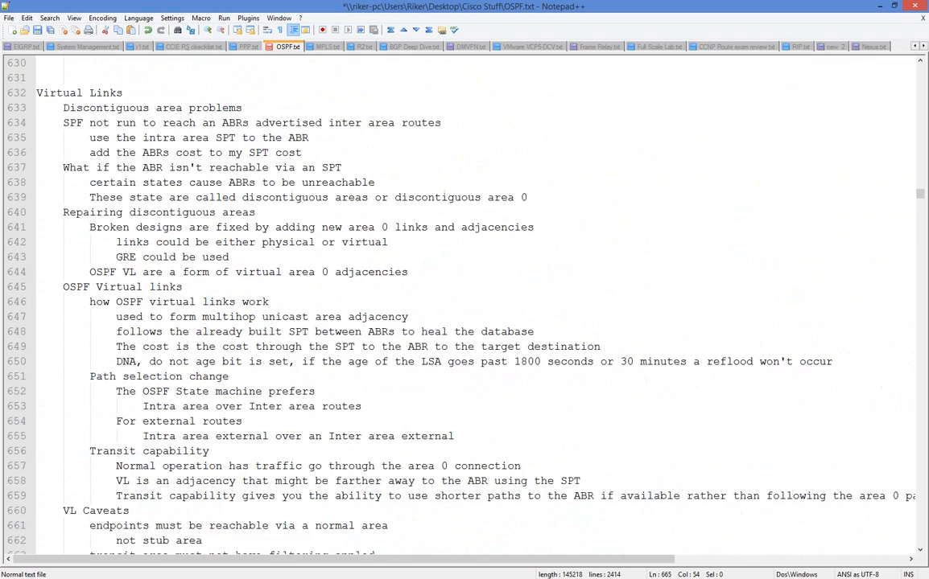
Switch to the CCNP Route Topology image in Paint and set a thicker pencil line size
key("alt+Tab")
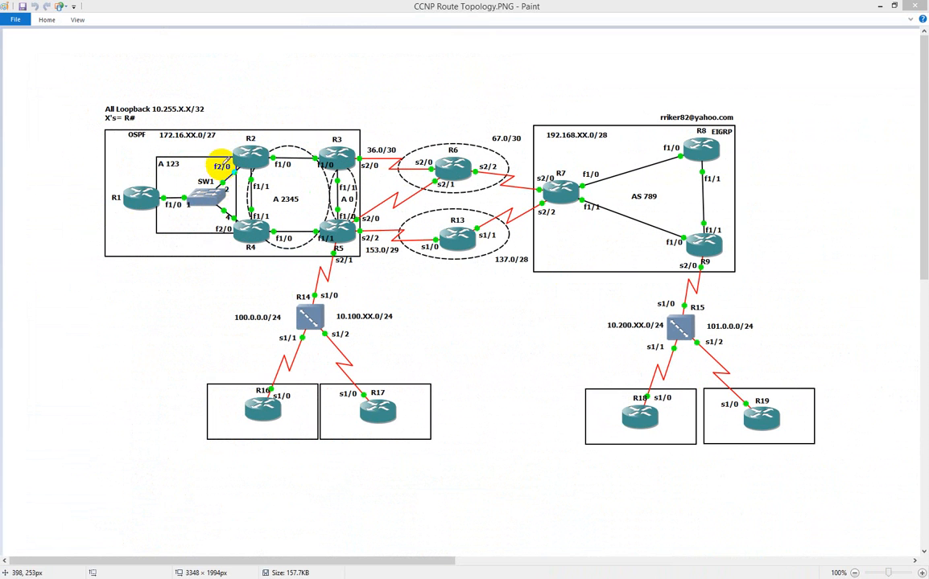
left_click_drag(251, 101, 243, 120)
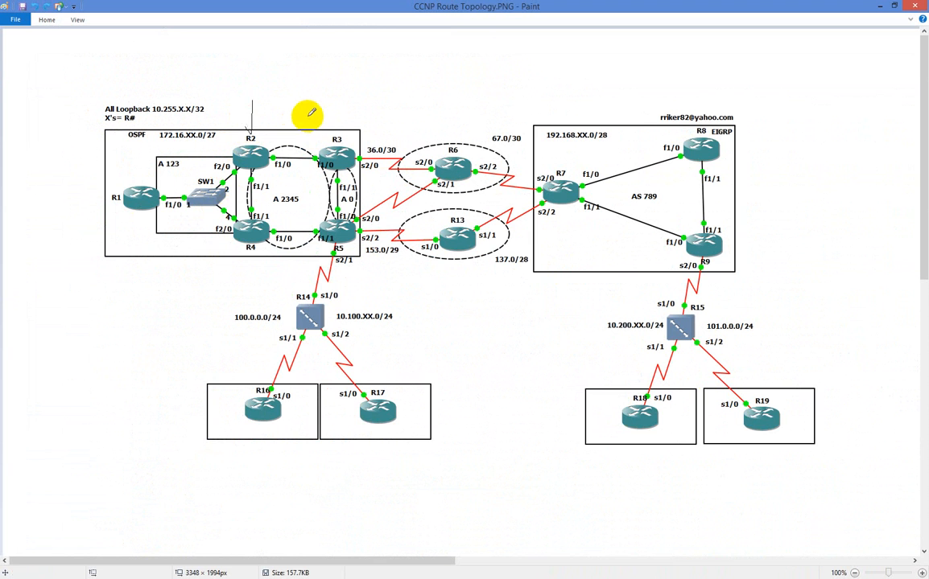
key("ctrl+z")
left_click(44, 18)
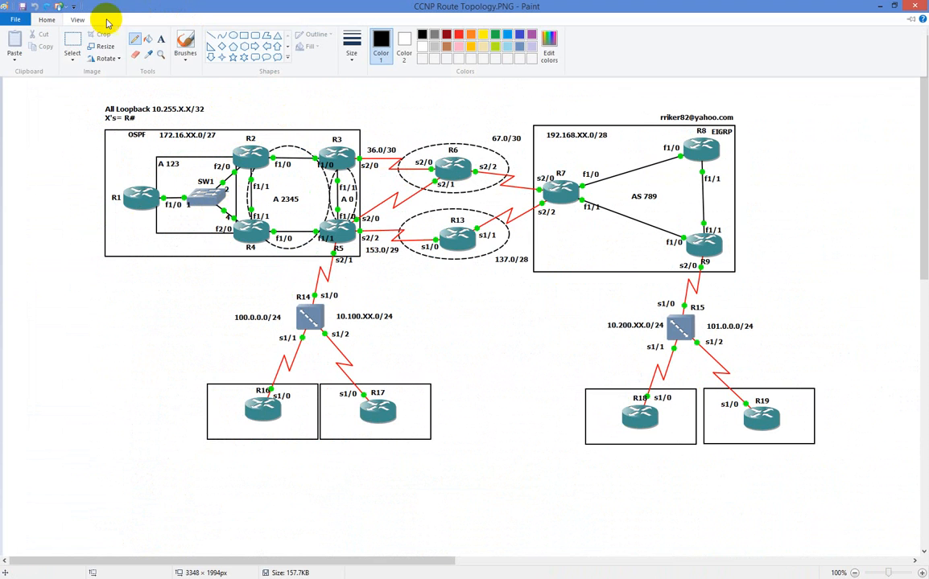
left_click(356, 40)
left_click(359, 100)
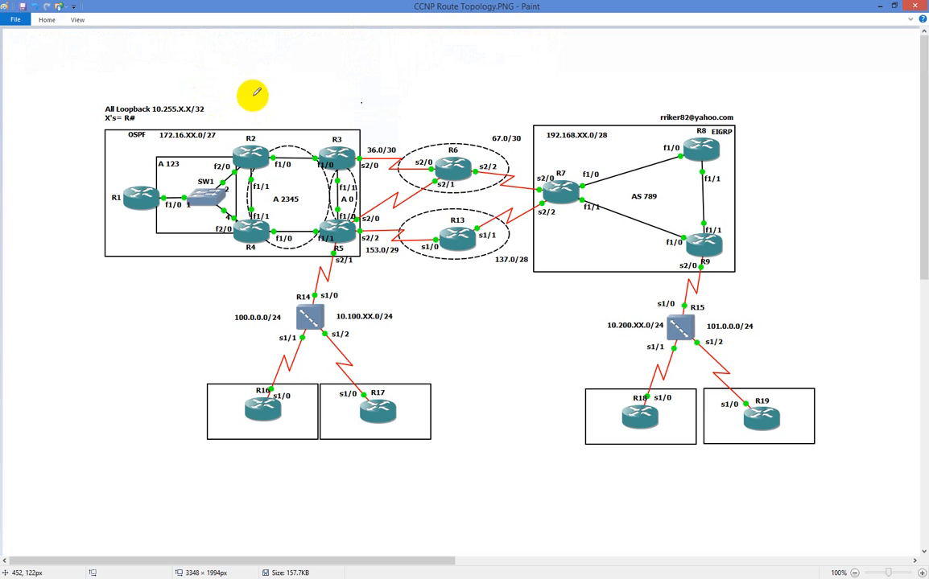
mouse_move(253, 93)
left_mouse_down()
mouse_move(236, 114)
mouse_move(264, 123)
left_mouse_up()
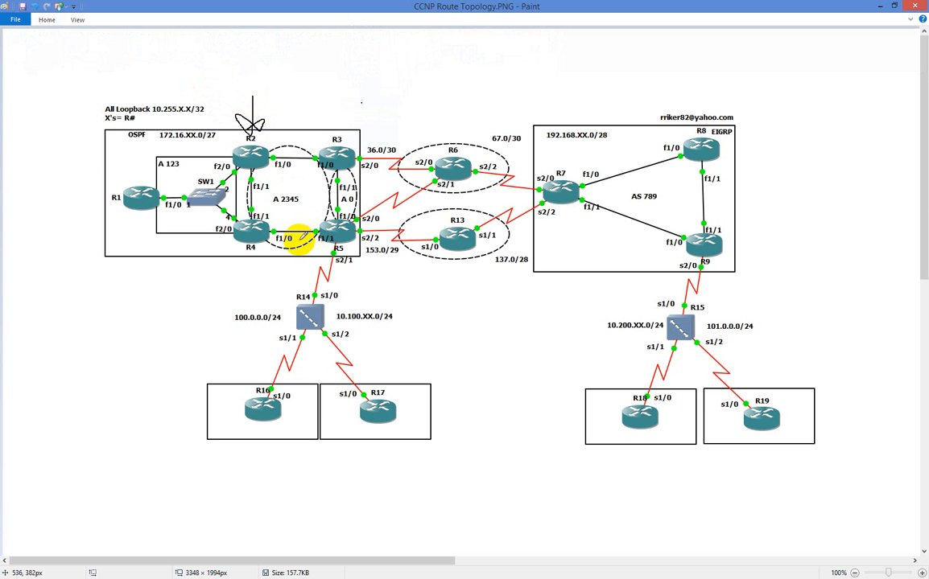
key("ctrl+z")
key("ctrl+z")
key("ctrl+z")
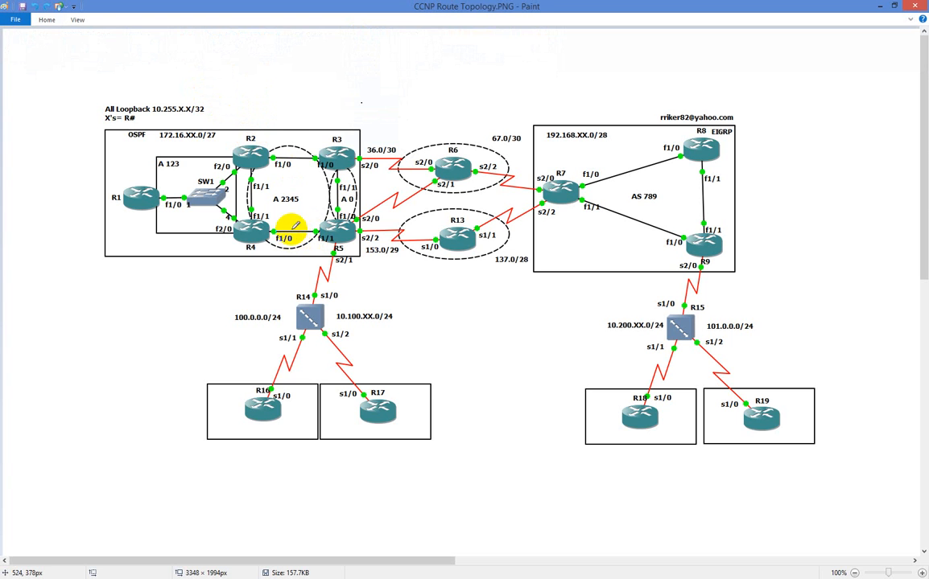
Draw arrows pointing at R3 and R5, and curved arrows linking R3 with R2 and R5 with R4 on the topology
left_click_drag(345, 92, 342, 130)
left_click_drag(346, 285, 341, 236)
left_click_drag(341, 236, 331, 254)
left_click_drag(340, 236, 347, 251)
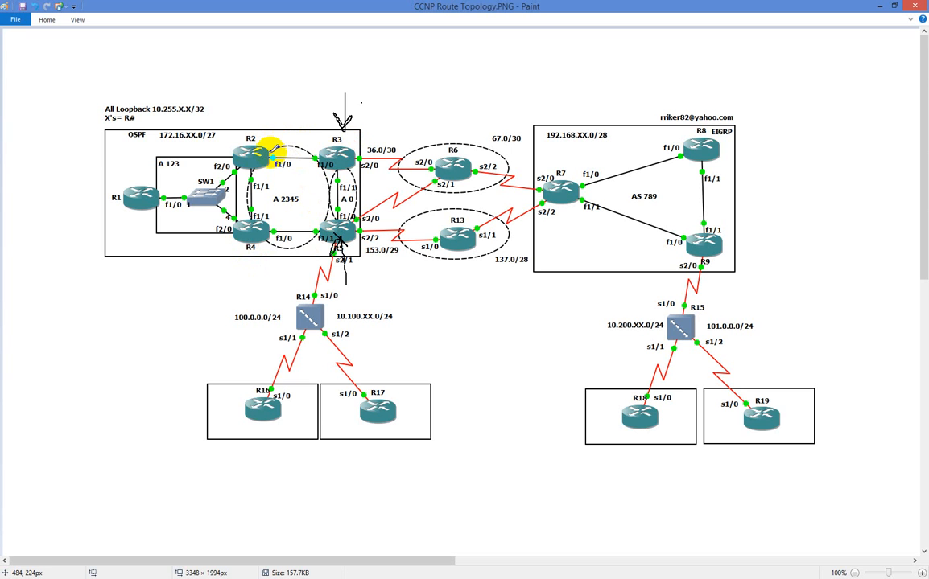
mouse_move(338, 139)
left_mouse_down()
mouse_move(310, 118)
mouse_move(260, 143)
mouse_move(269, 137)
left_mouse_up()
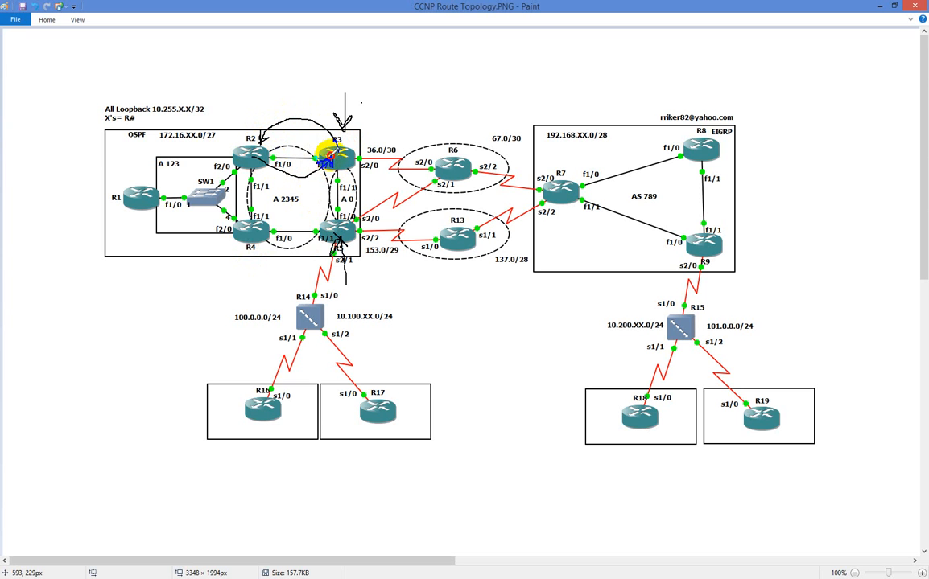
mouse_move(330, 242)
left_mouse_down()
mouse_move(301, 203)
mouse_move(249, 223)
mouse_move(251, 232)
mouse_move(327, 253)
mouse_move(331, 242)
mouse_move(330, 251)
left_mouse_up()
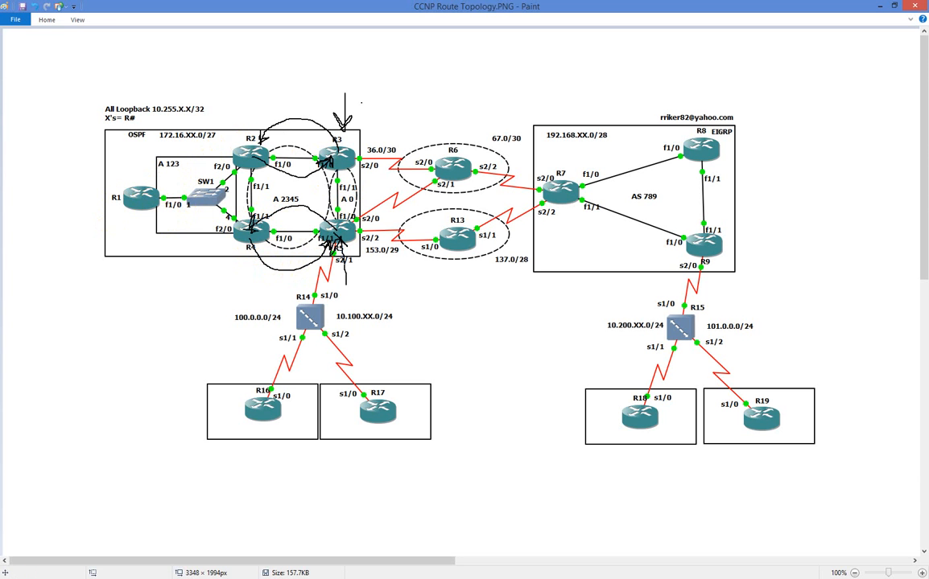
Switch to SuperPuTTY, place its window below the OSPF topology, and enter OSPF process 3 configuration on R3
key("alt+Tab")
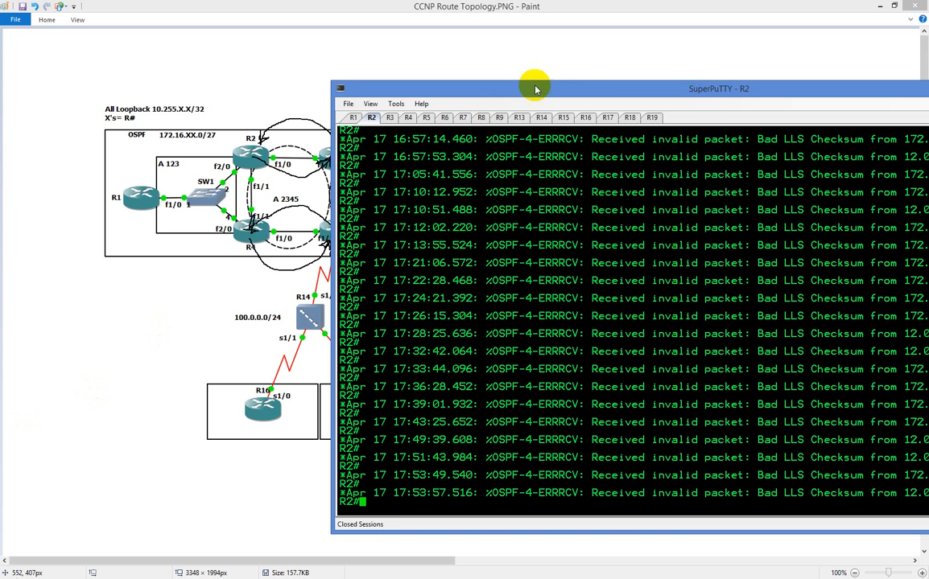
mouse_move(577, 82)
left_mouse_down()
mouse_move(583, 311)
mouse_move(577, 281)
mouse_move(302, 280)
left_mouse_up()
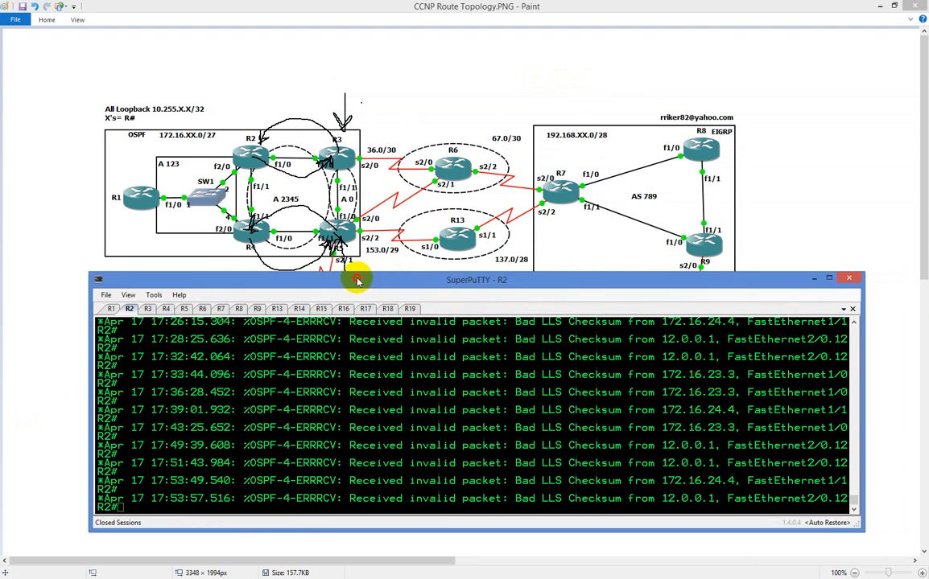
left_click(149, 309)
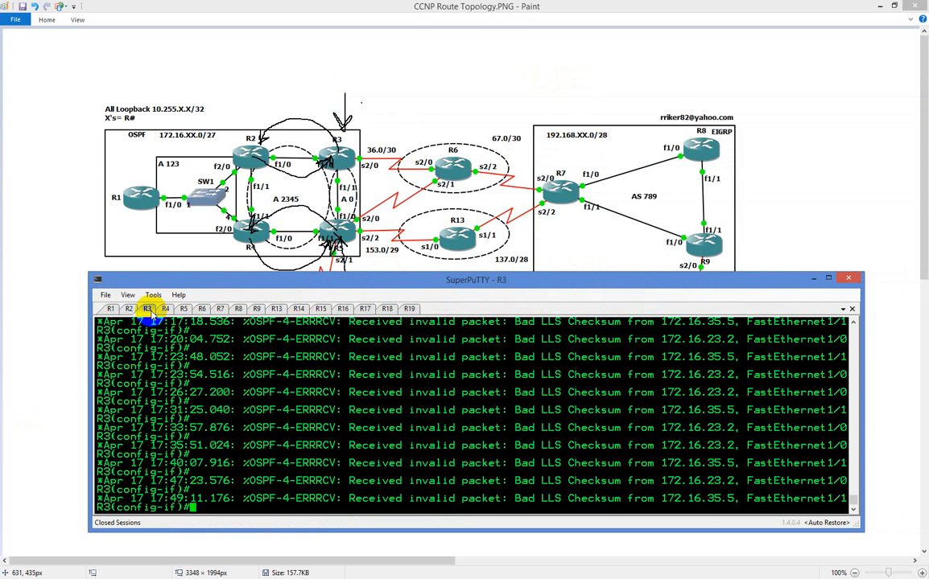
key("Return")
type("route")
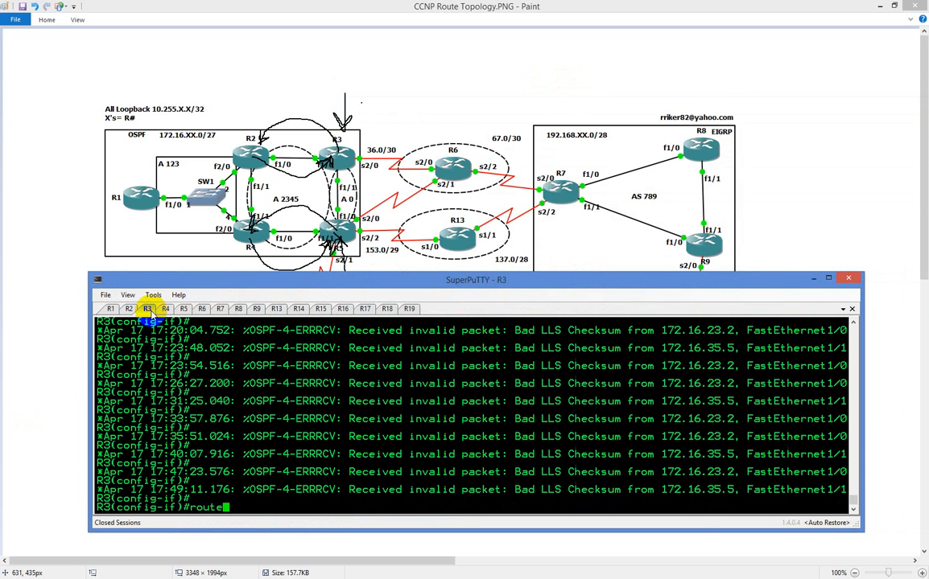
type("r os 3")
key("Return")
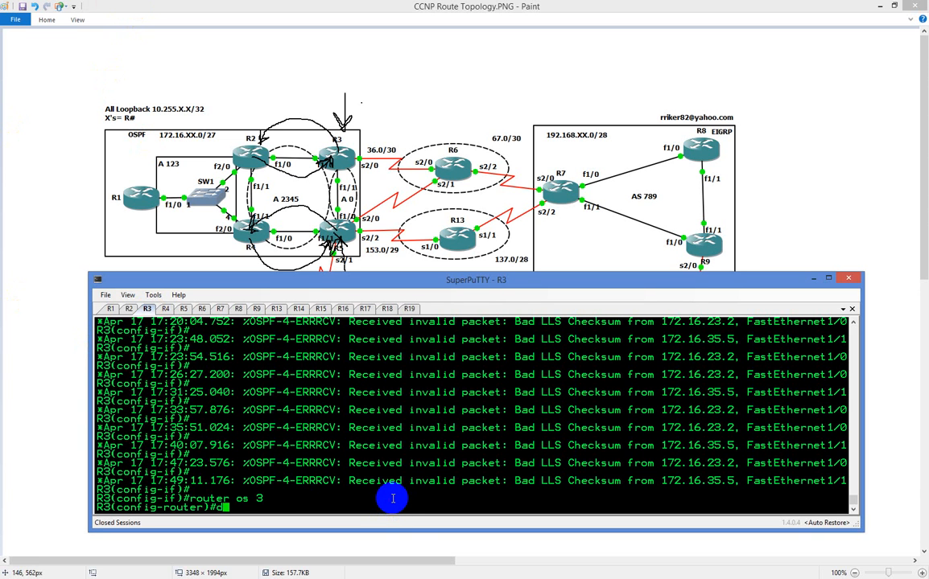
Display R3's full routing table from router configuration mode with "do sh ip route"
type("o sh ip route")
key("Return")
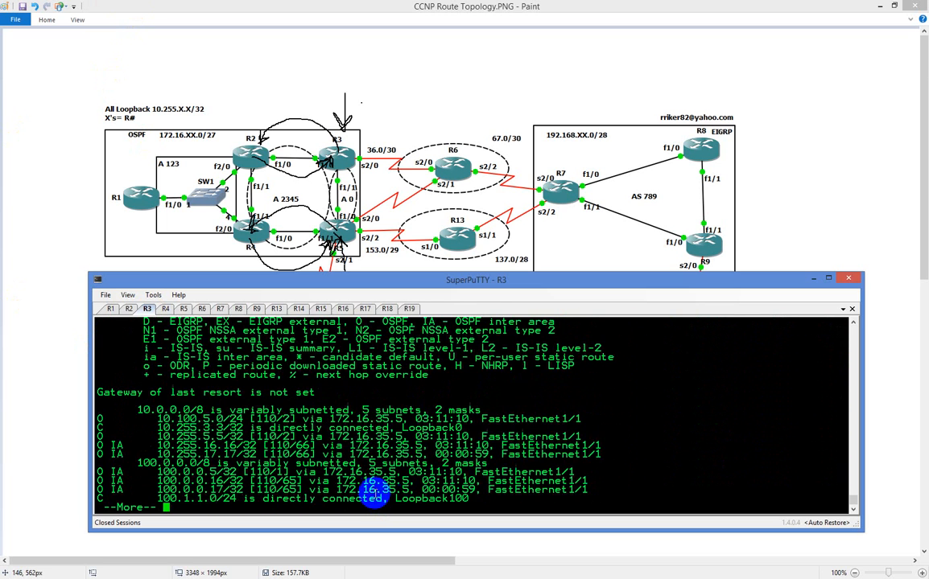
key("space")
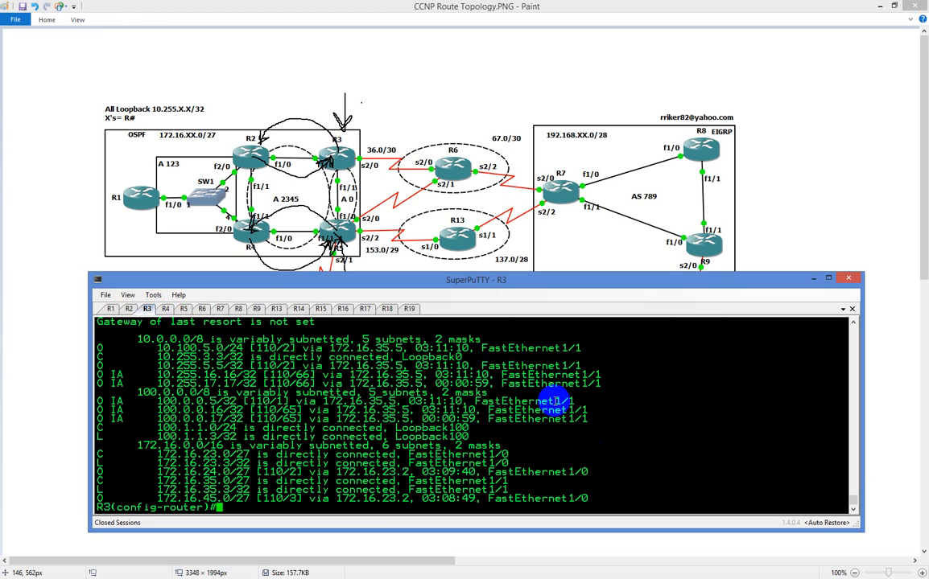
List R3's OSPF neighbors with "do sh ip ospf nei" and highlight neighbor ID 10.255.2.2
type("do sh ip ospf nei")
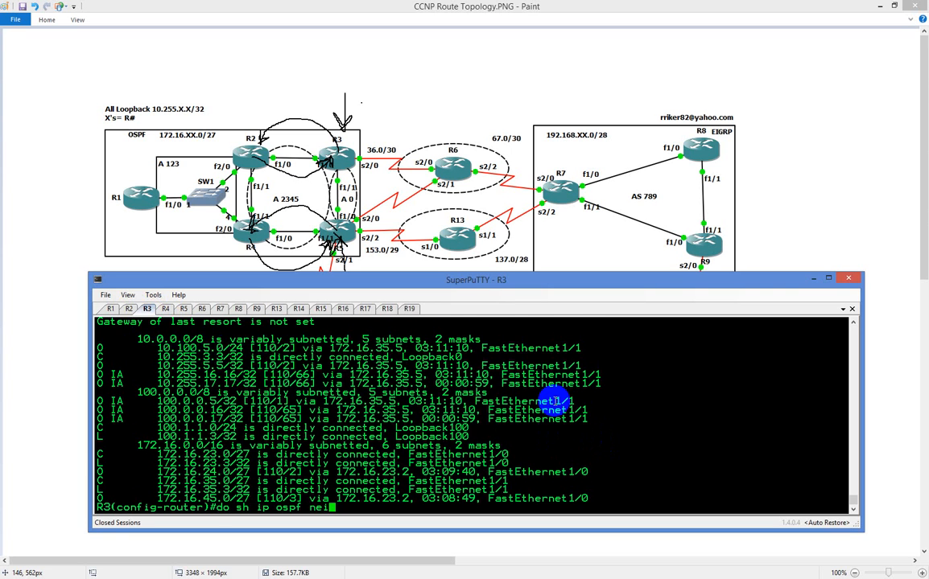
key("Return")
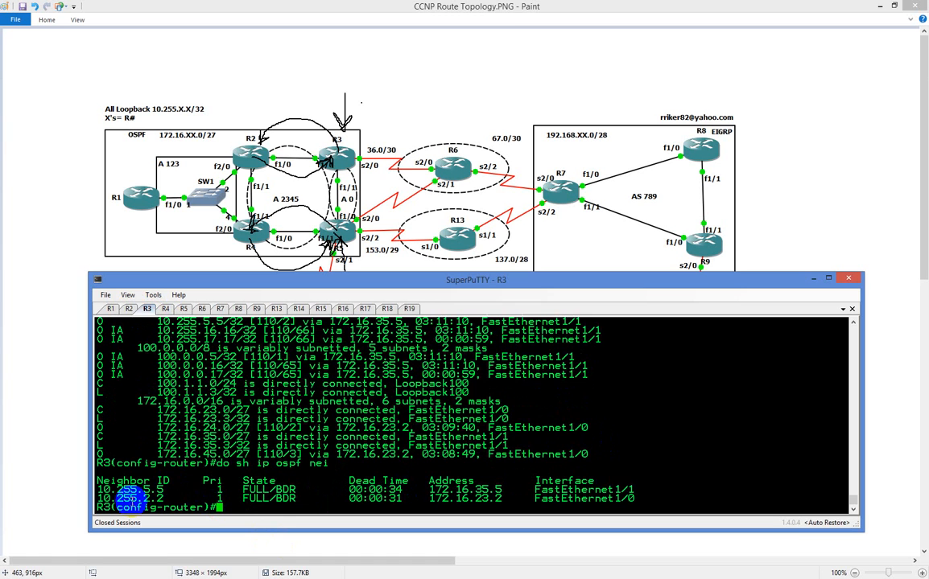
scroll(133, 447, "up", 4)
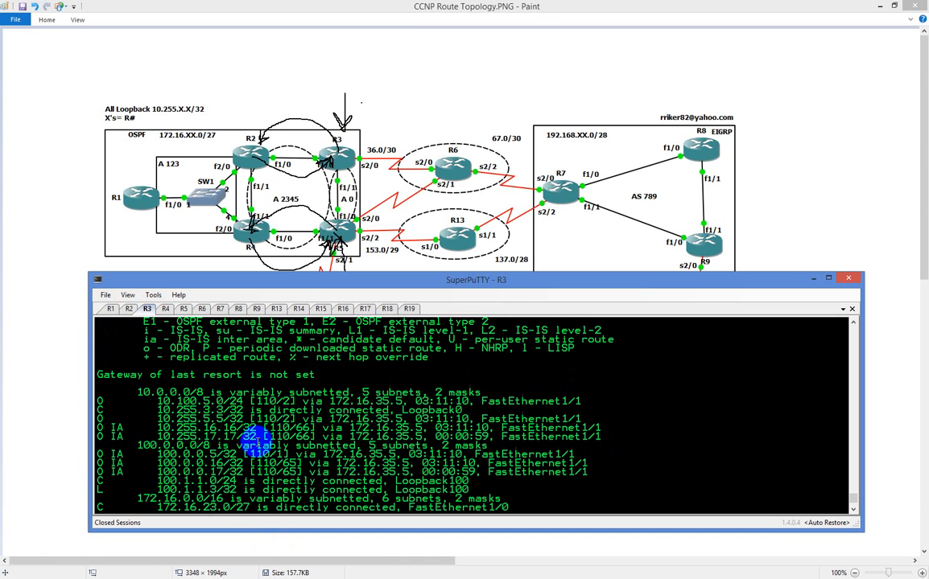
scroll(239, 437, "down", 4)
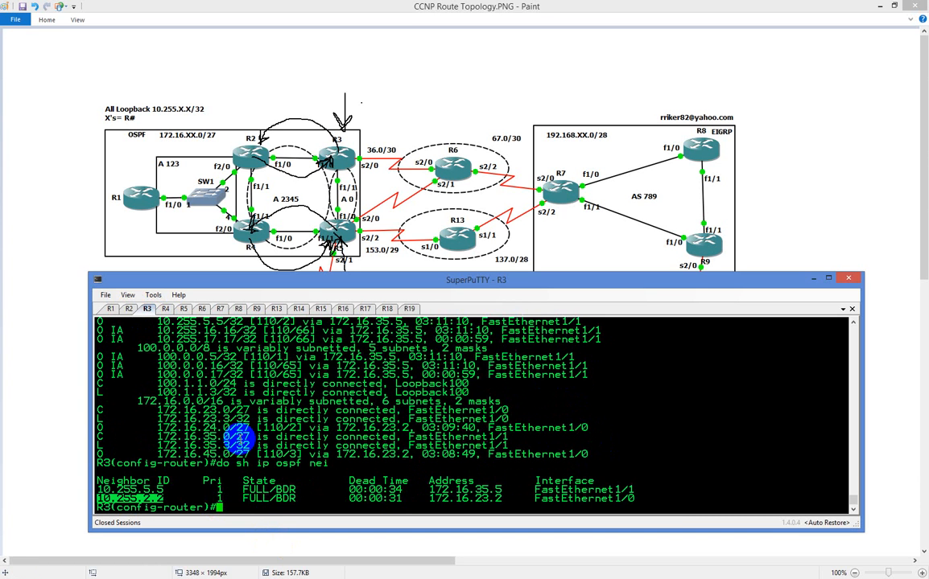
Open the R2 session and enter global configuration mode with "conf t"
left_click(129, 310)
type("conf t")
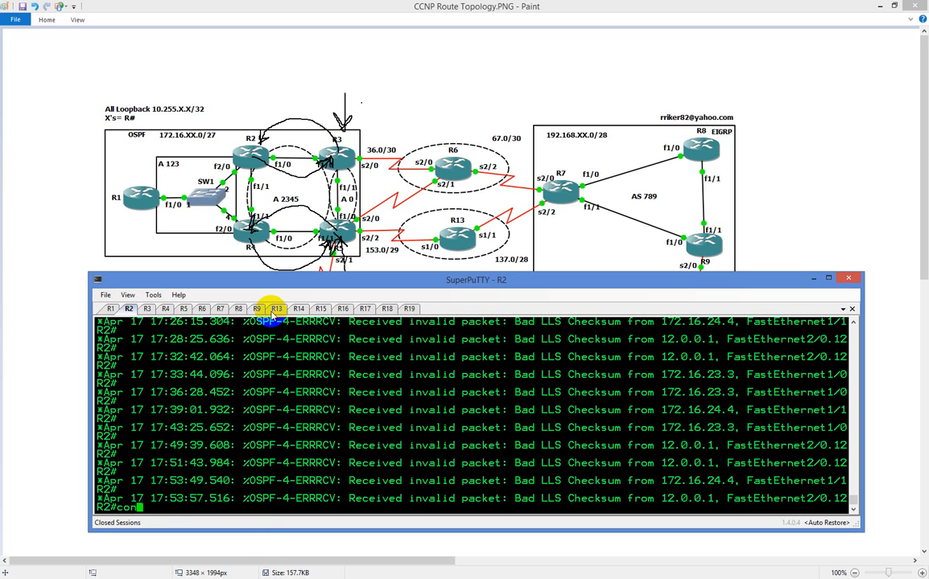
key("Return")
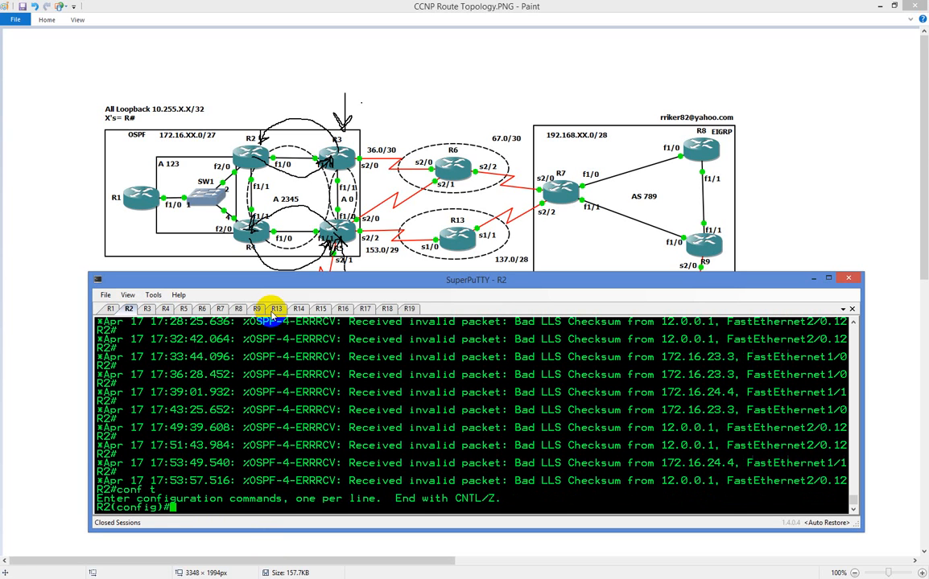
Enter OSPF process 2 on R2 and advertise network 10.255.0.0 with wildcard 0.0.255.255 in area 2345
type("router os 2")
key("Return")
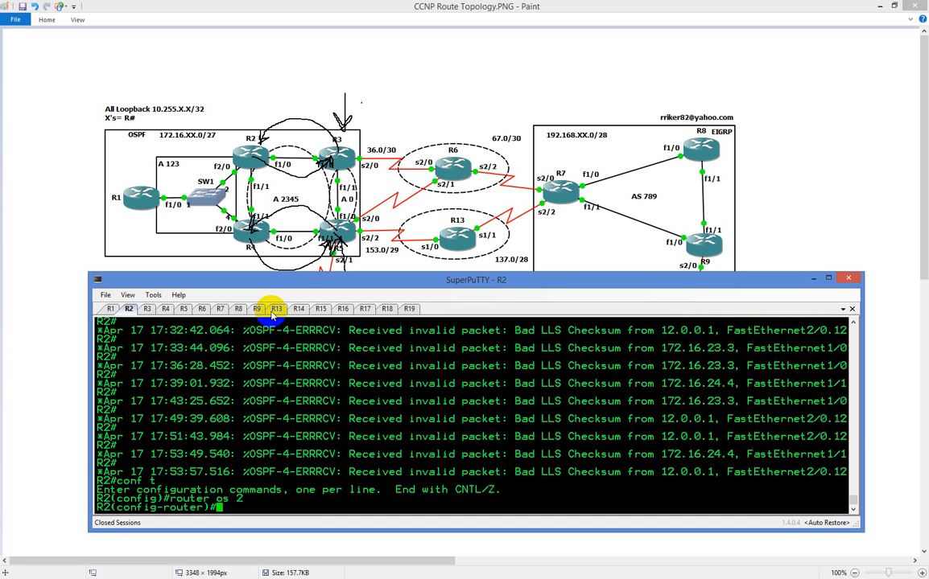
type("net")
key("Tab")
type("10.255")
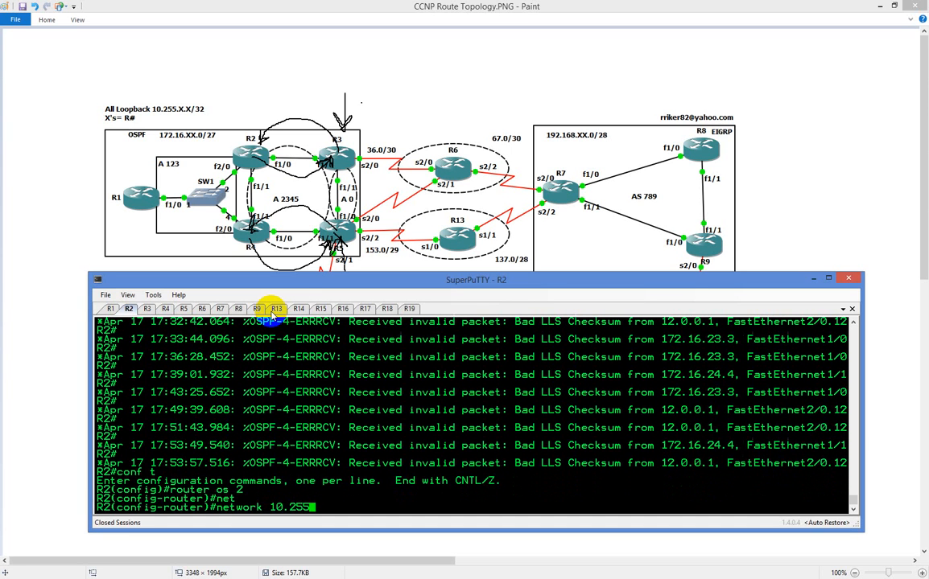
type(".0.0 0.0.2558.")
key("BackSpace")
type(".2")
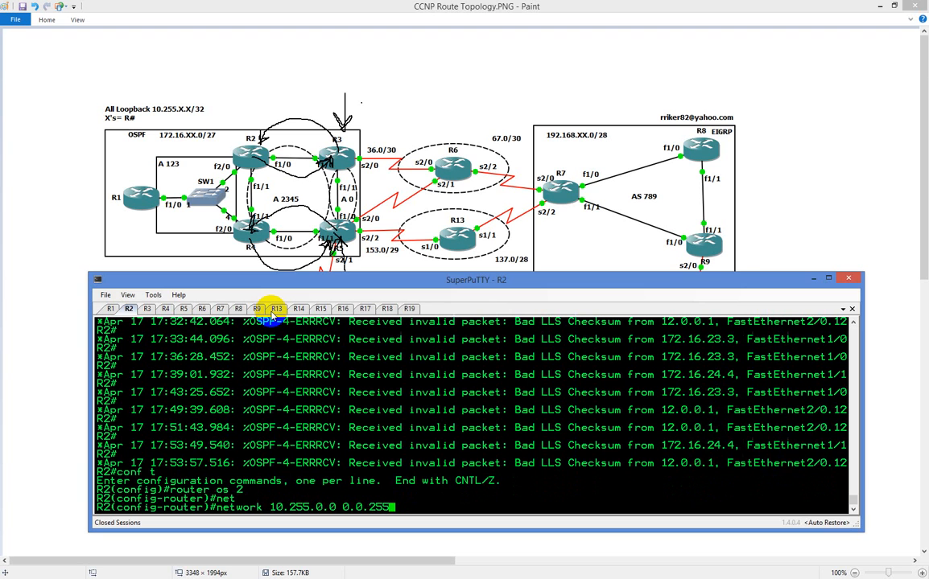
type("55 a 2345")
key("Return")
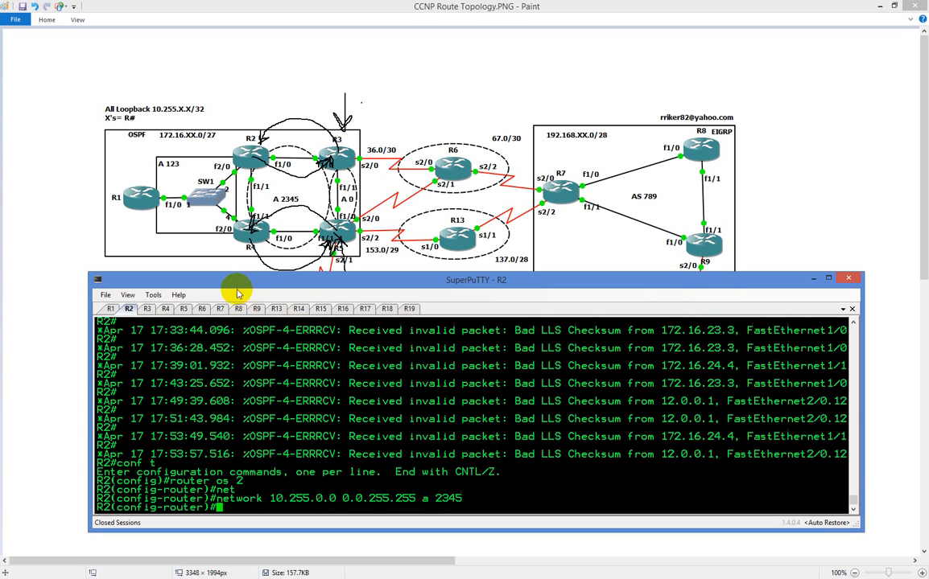
Open the R5 session and list its OSPF neighbors with "do sh ip ospf nei"
left_click(183, 310)
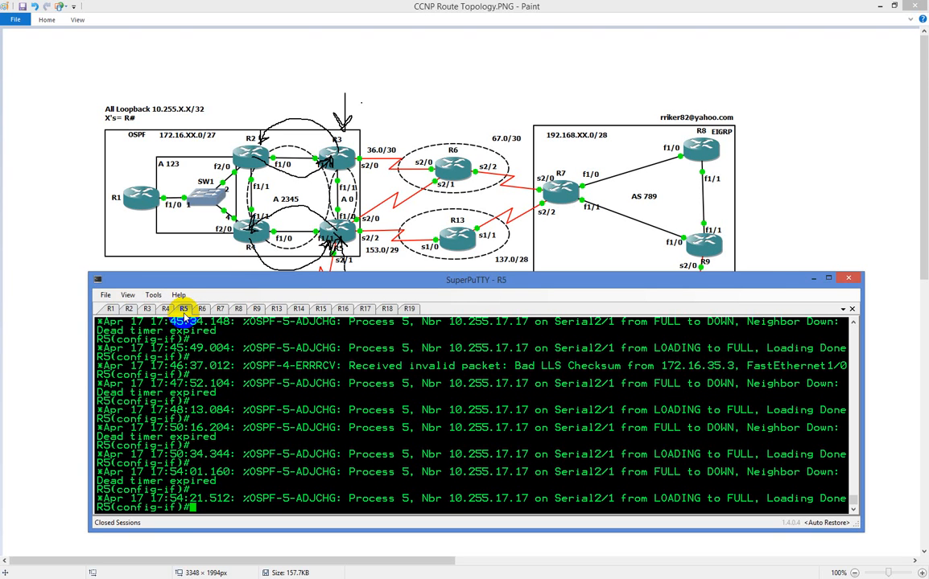
type("do sh ip ospf nei")
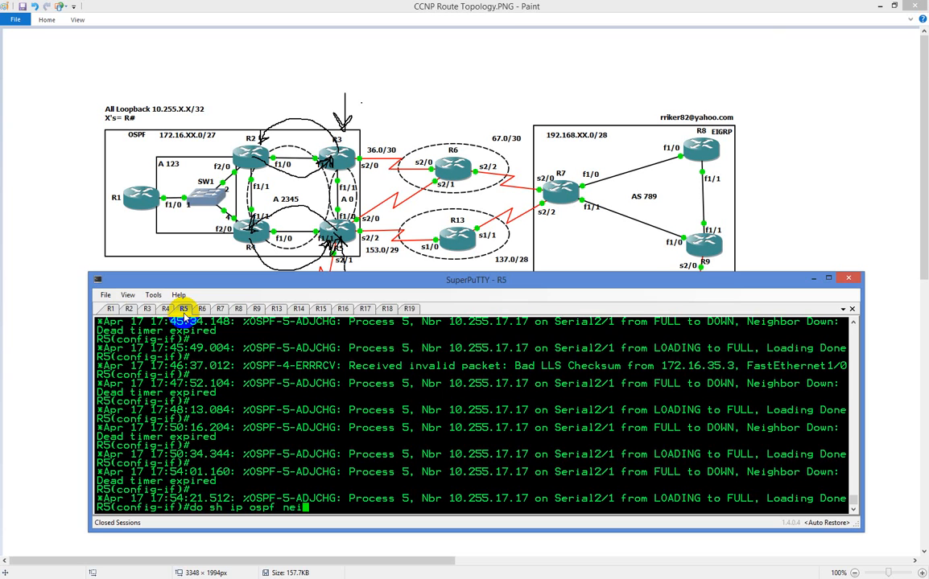
key("Return")
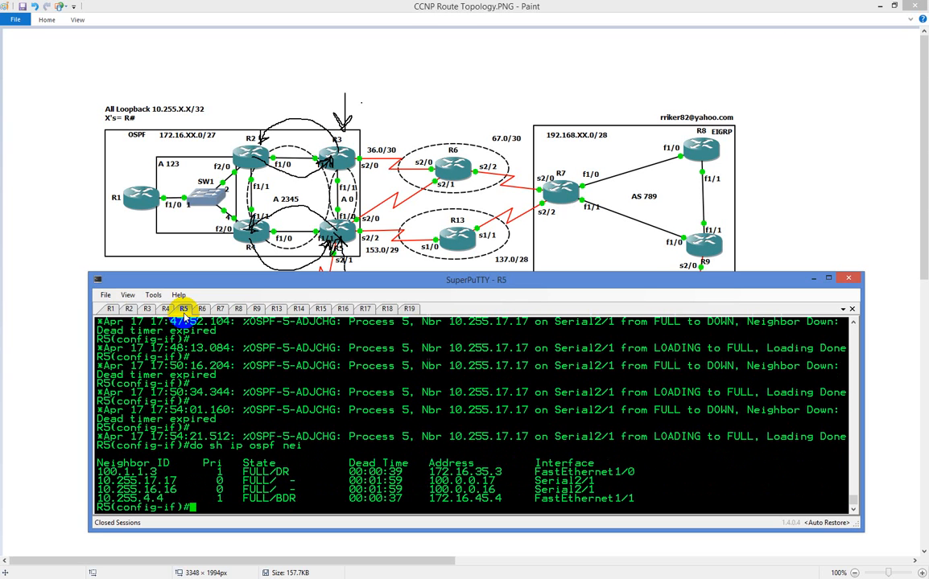
Display R5's full routing table with "do sh ip route" through to its end
type("do sh ip route")
key("Return")
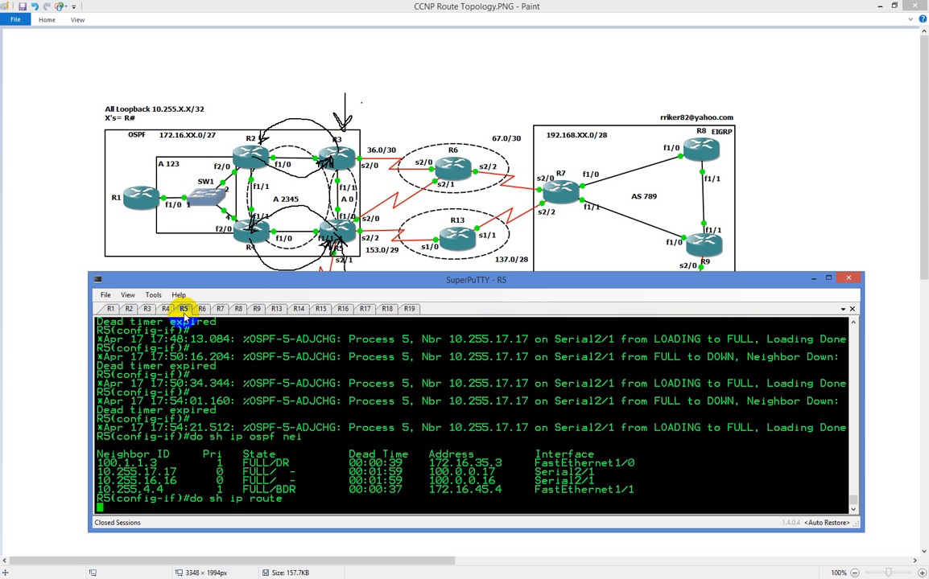
key("space")
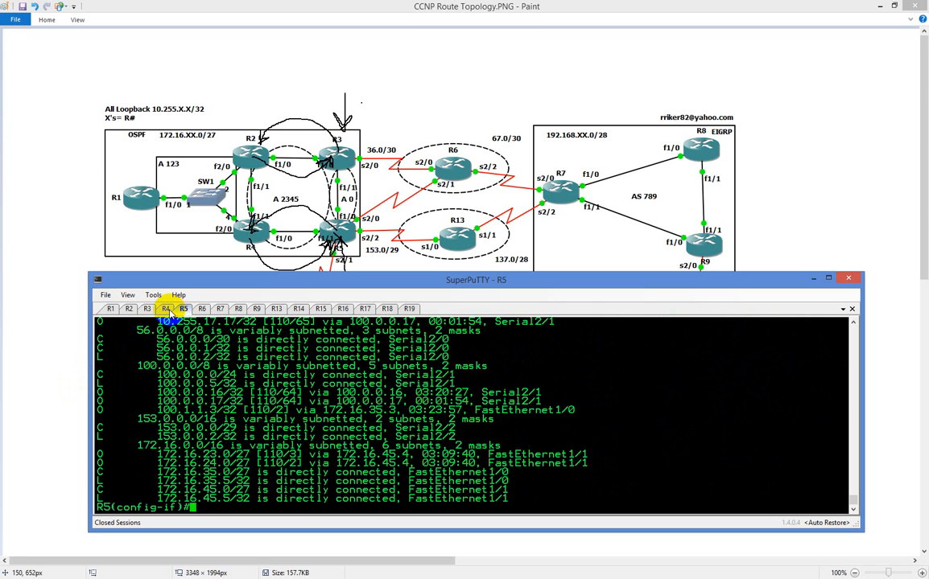
On R4, enter OSPF process 4 from global configuration and advertise network 10.255.0.0 with wildcard 0.0.255.255 in area 2345
left_click(165, 309)
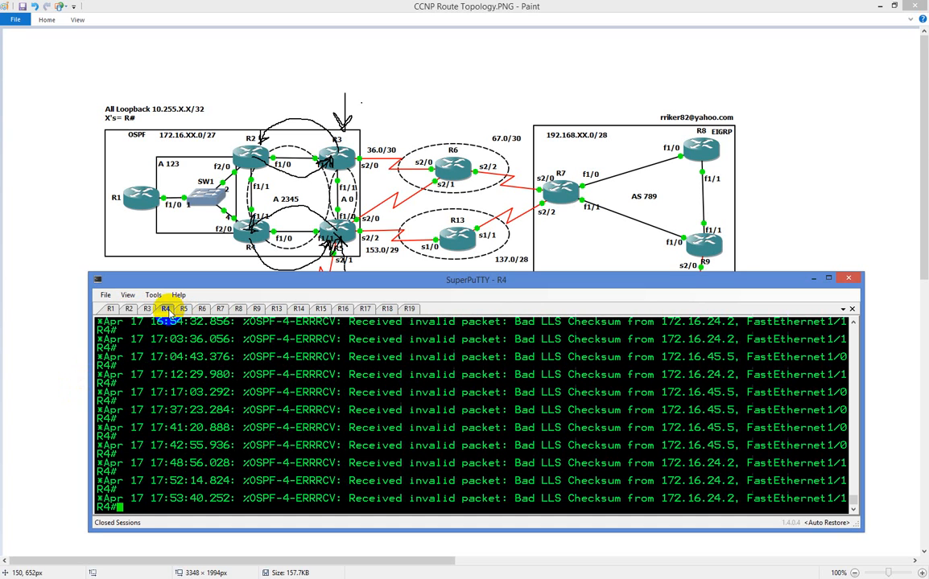
type("conf t")
key("Return")
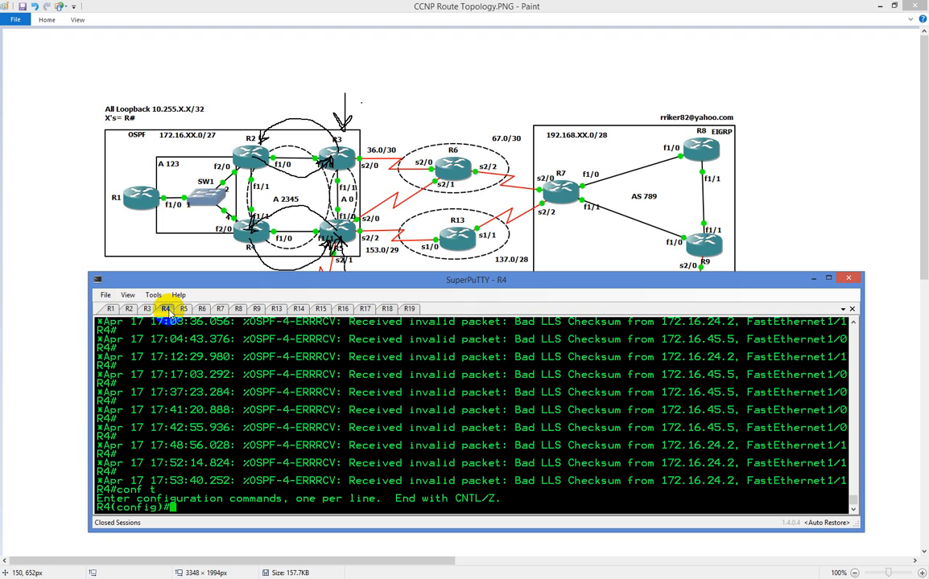
type("router os 4")
key("Return")
type("net")
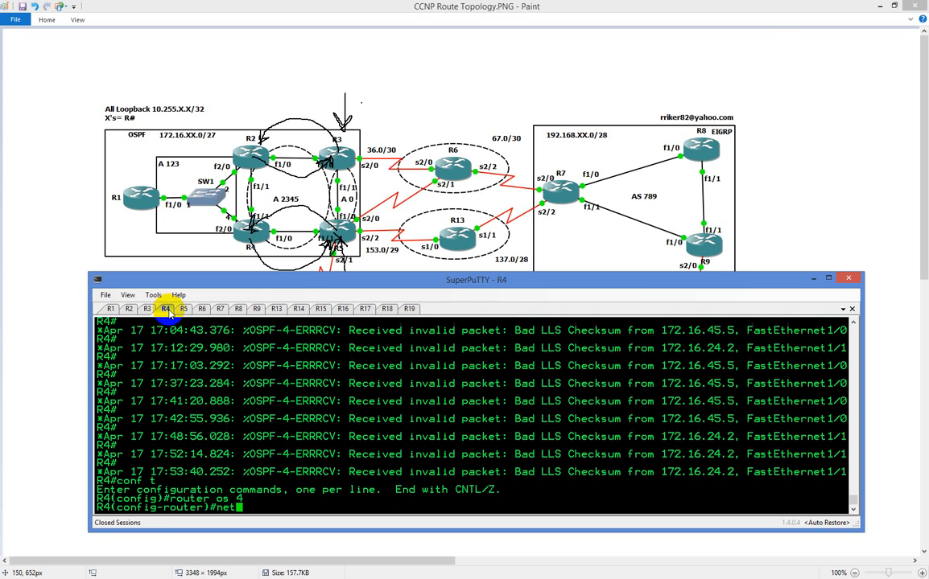
type(" 10.255.0.0 0.0.2")
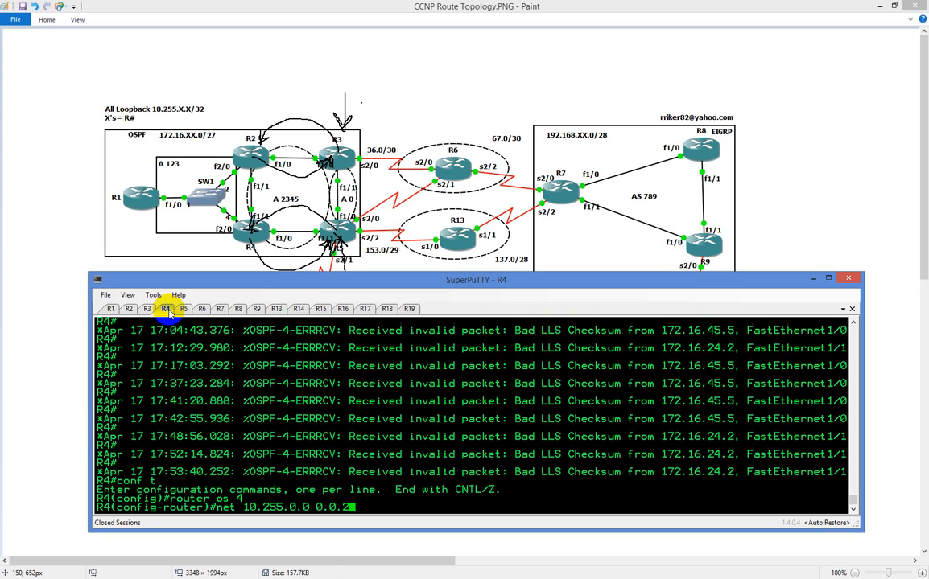
type("55.255 a 2345")
key("Return")
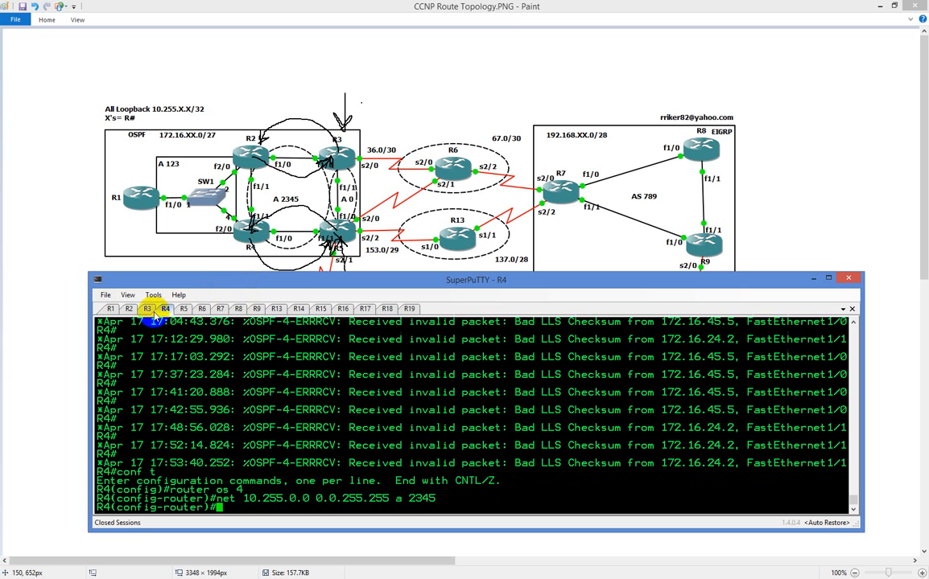
Display R3's routing table, highlight the route to R2's loopback 10.255.2.2/32, and quit the listing
left_click(146, 310)
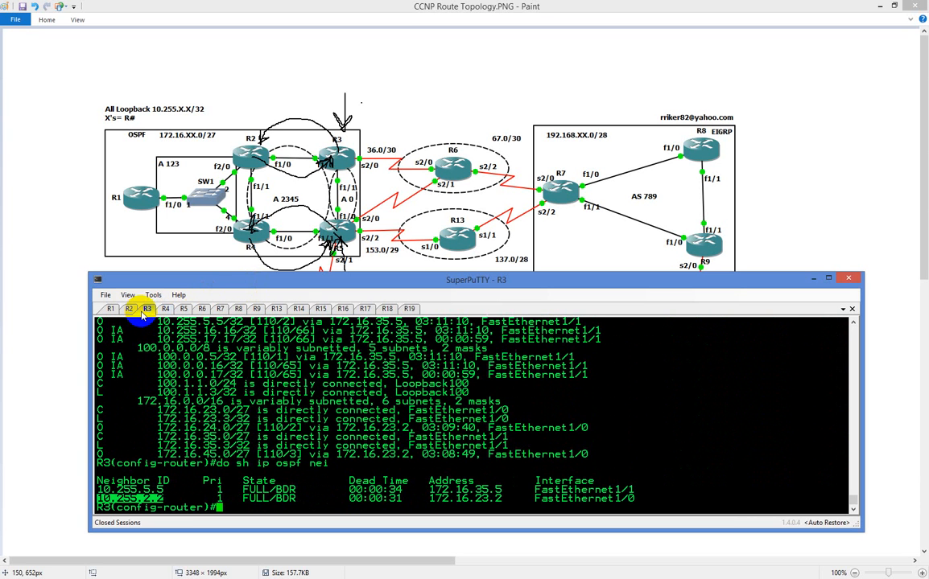
type("do sh ip route")
key("Return")
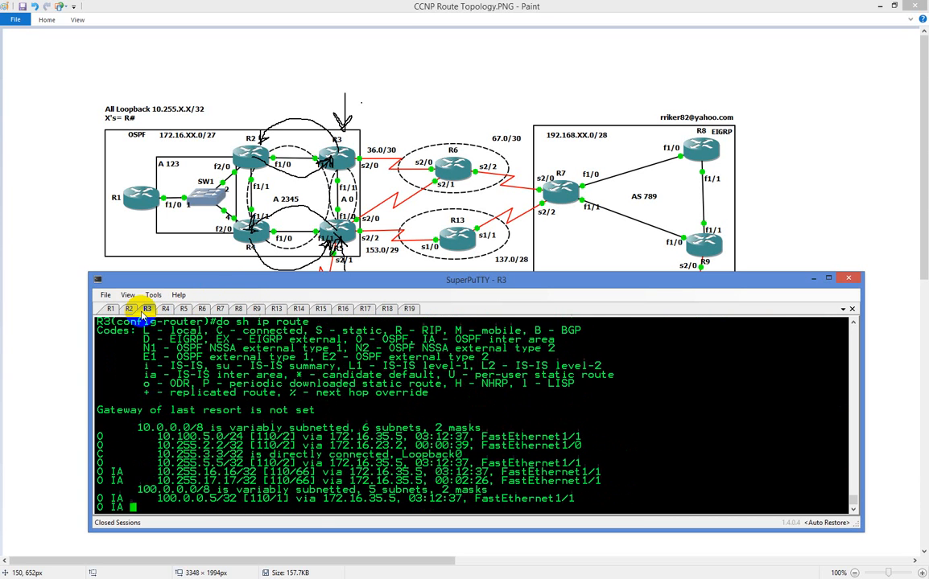
double_click(207, 429)
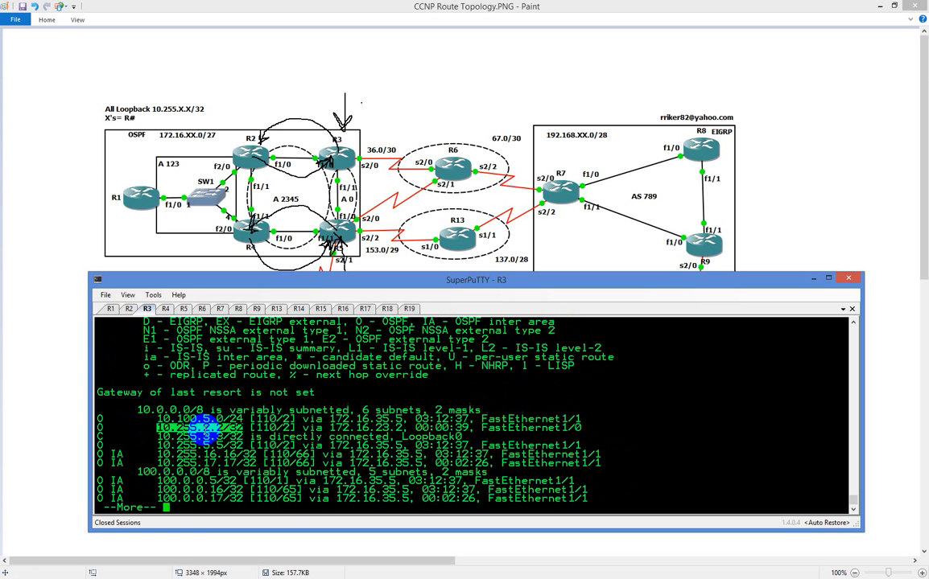
key("q")
Display R5's routing table, highlight the route to R4's loopback 10.255.4.4/32, and quit the listing
left_click(184, 309)
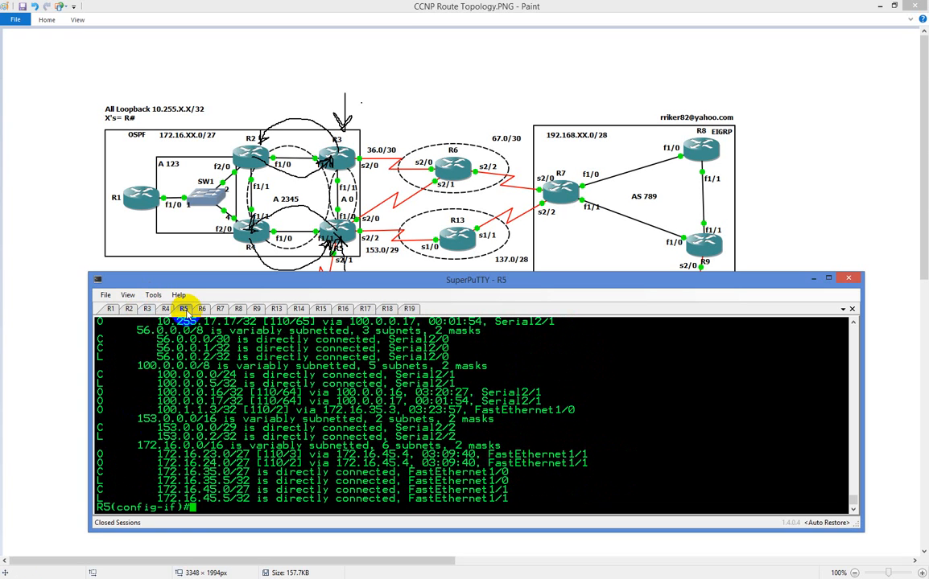
type("do sh ip route")
key("Return")
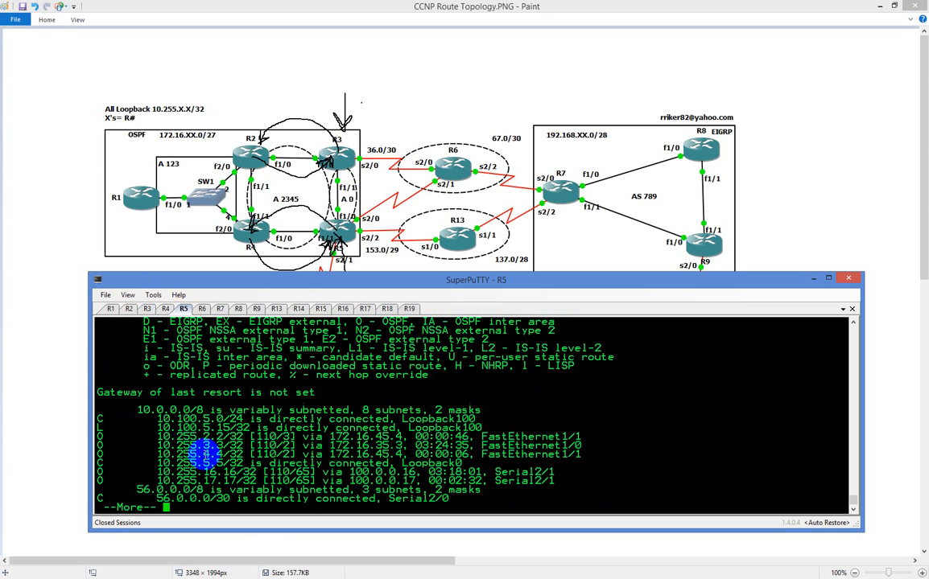
double_click(199, 455)
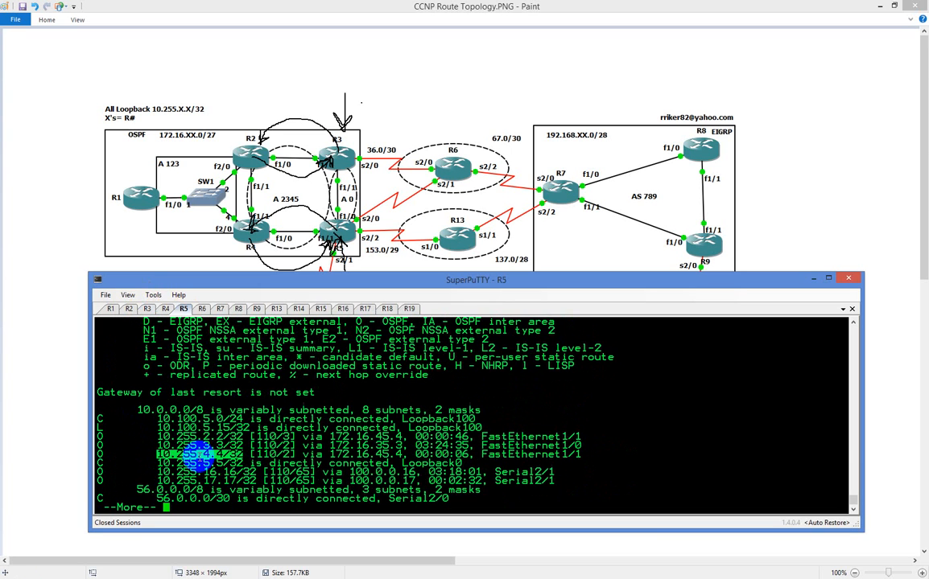
key("q")
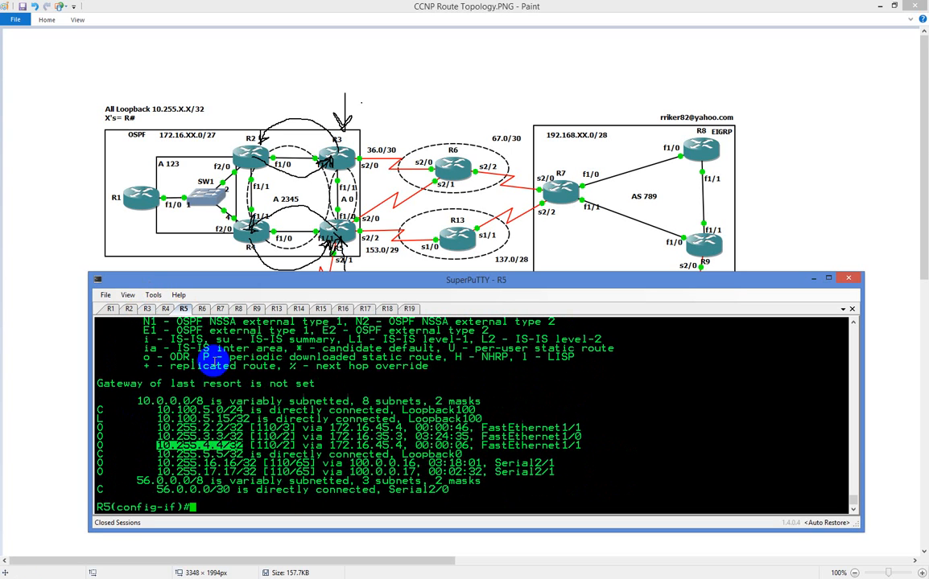
Enter OSPF process 5 configuration on R5 and list the command options available for area 2345
type("rou")
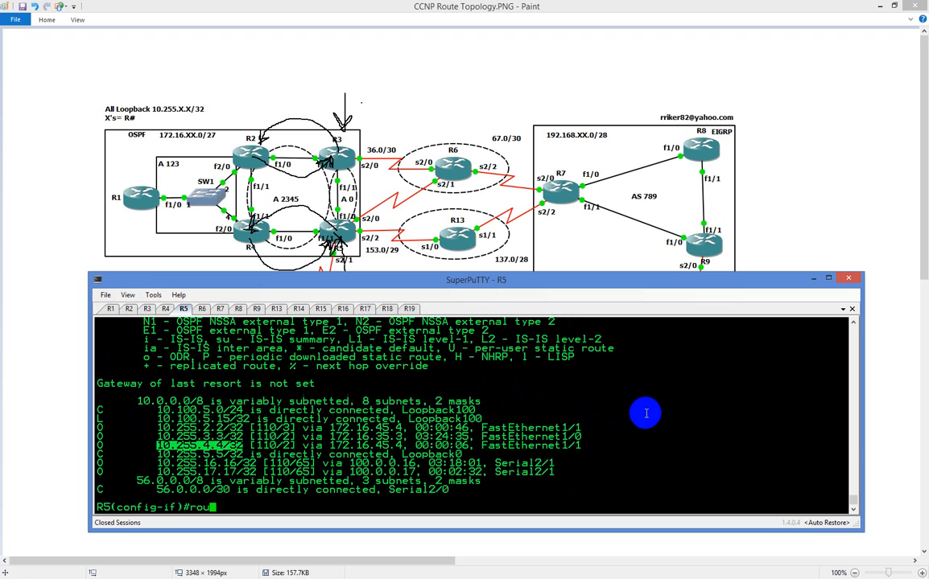
type("ter os 5")
key("Return")
type("are")
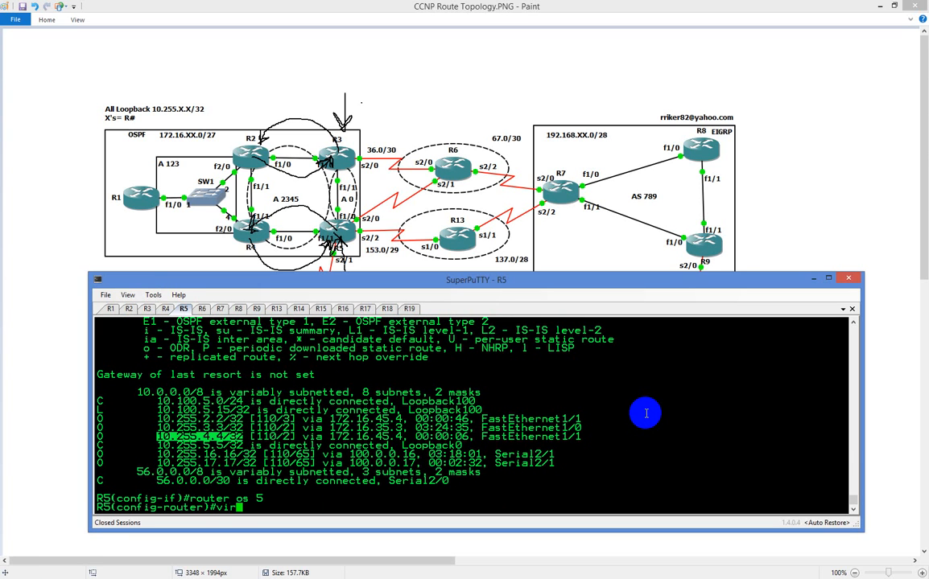
type("a 2345")
key("Return")
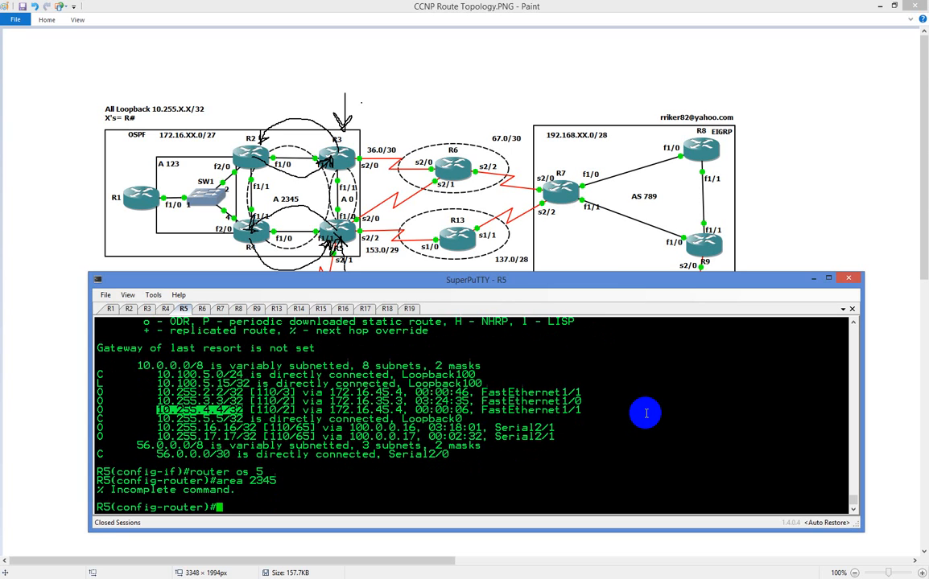
key("Up")
key("Up")
key("Up")
type("?")
type("vir")
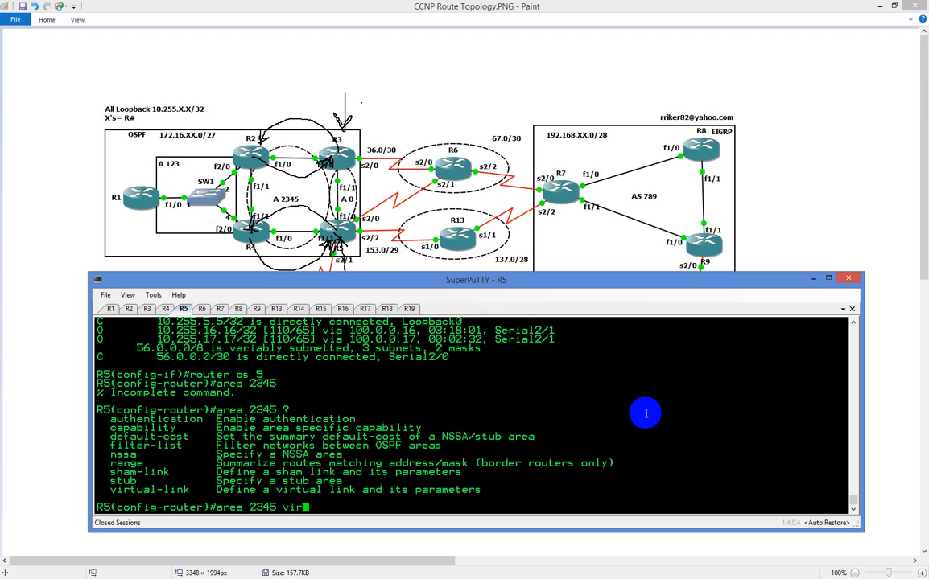
Configure R5's virtual link across area 2345 to router ID 10.255.4.4, checking the virtual-link syntax help
key("Tab")
type("?")
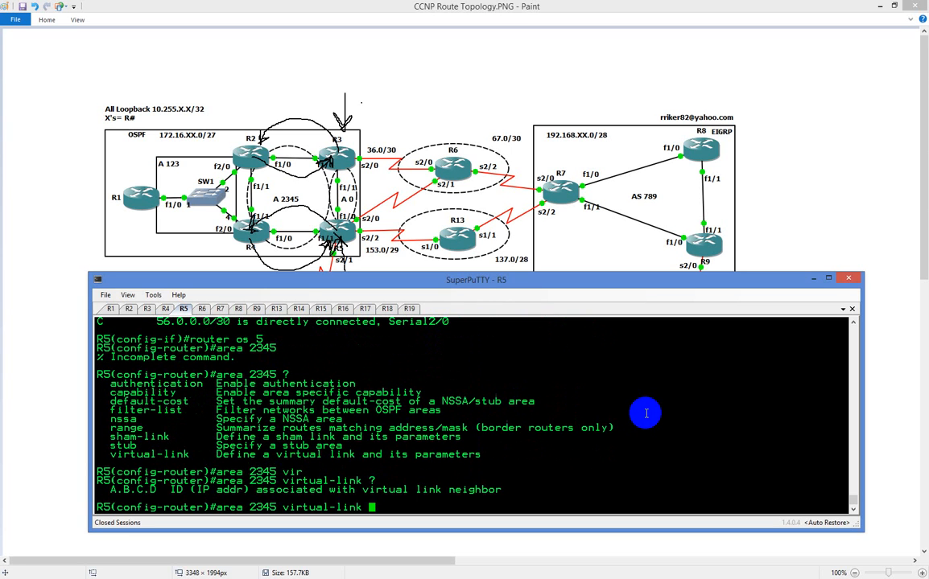
type("10.255.4.4")
key("Return")
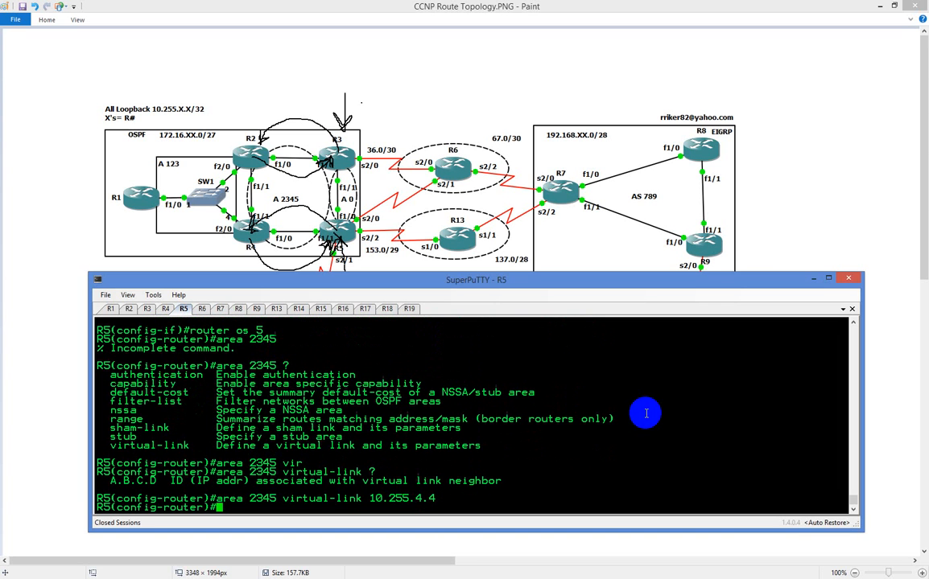
On R4, configure the matching virtual link across area 2345 to router ID 10.255.5.5
left_click(165, 309)
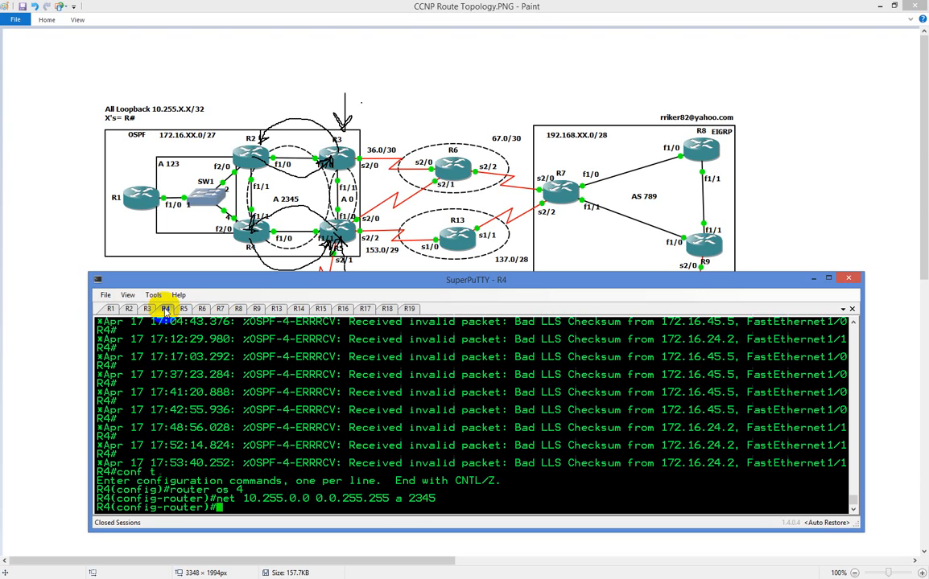
type("area 2345 vir")
key("Tab")
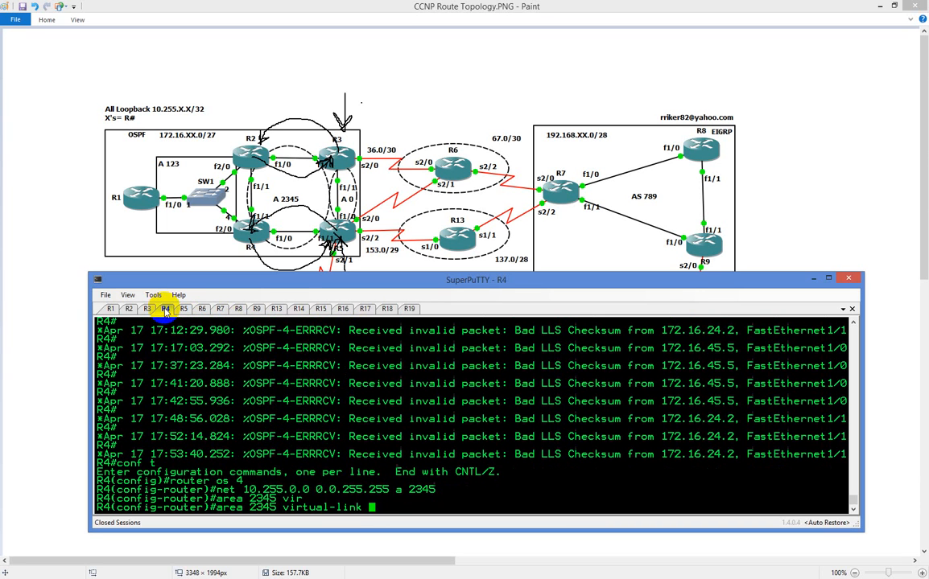
type("10.255.5.5")
key("Return")
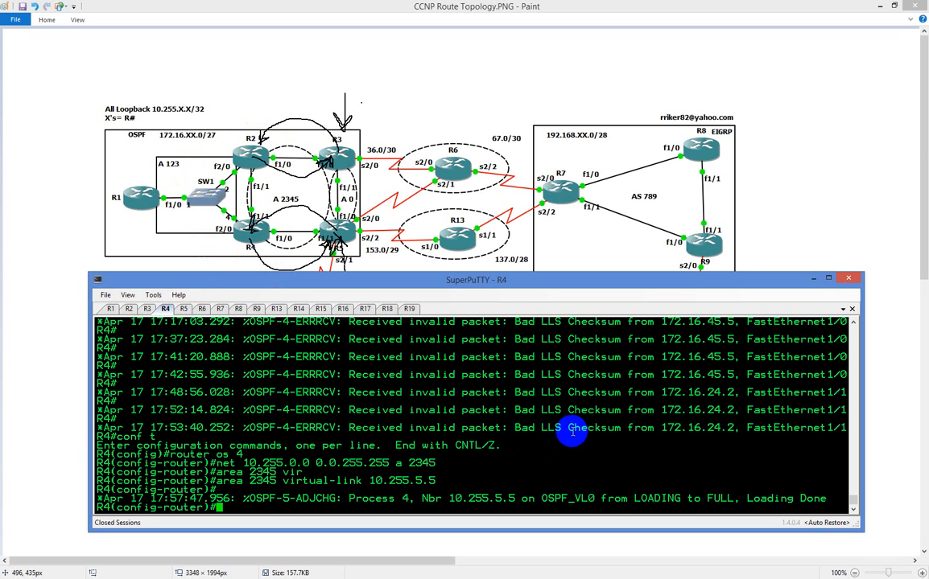
type("net")
key("Tab")
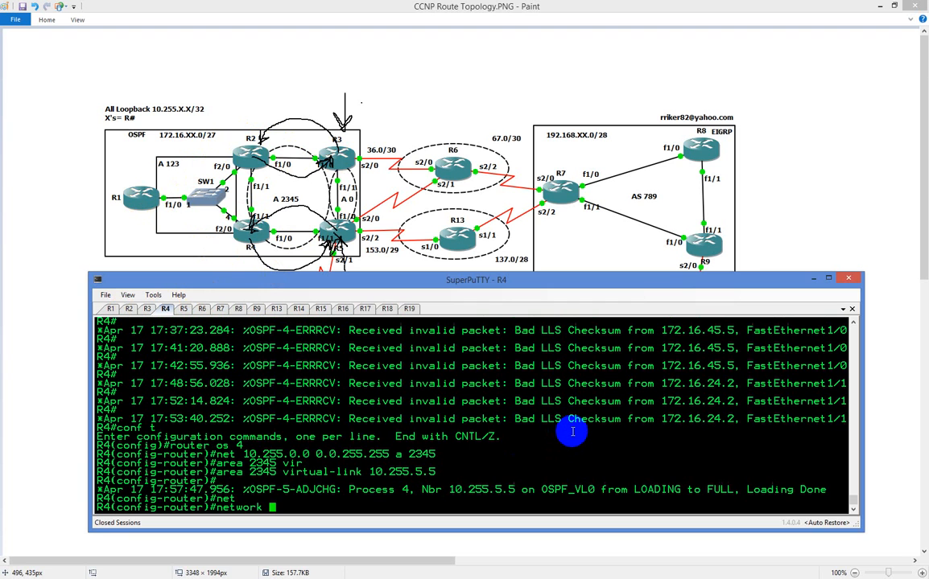
type("172.16.")
key("BackSpace")
key("BackSpace")
key("BackSpace")
key("BackSpace")
key("BackSpace")
key("BackSpace")
key("BackSpace")
key("BackSpace")
key("BackSpace")
key("BackSpace")
key("BackSpace")
key("BackSpace")
key("BackSpace")
key("BackSpace")
key("BackSpace")
List R4's interfaces and IP addresses with "do sh ip int br"
type("do sh ip int br")
key("Return")
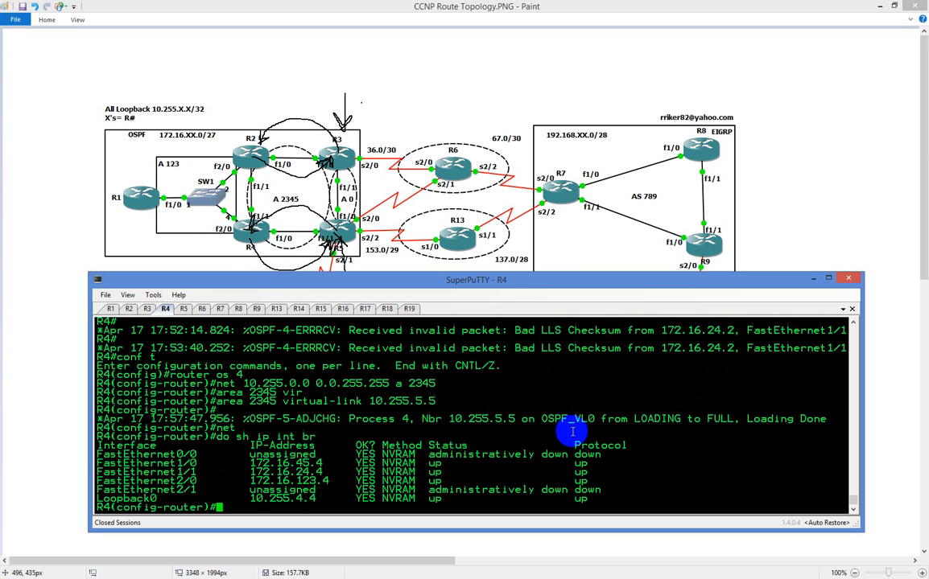
On R4, advertise network 172.16.123.0 with wildcard 0.0.0.255 in OSPF area 123
type("net")
key("Tab")
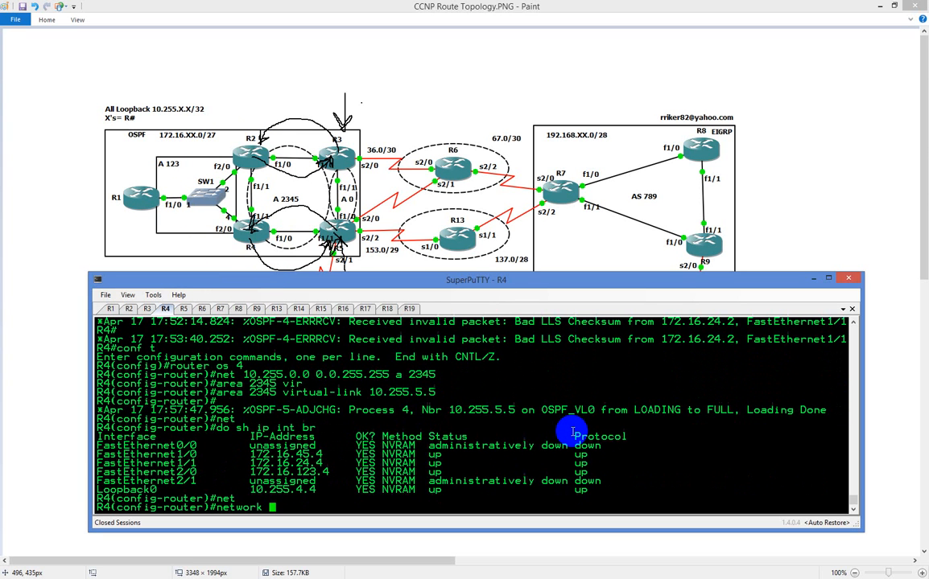
type("172.16.123.0 0.")
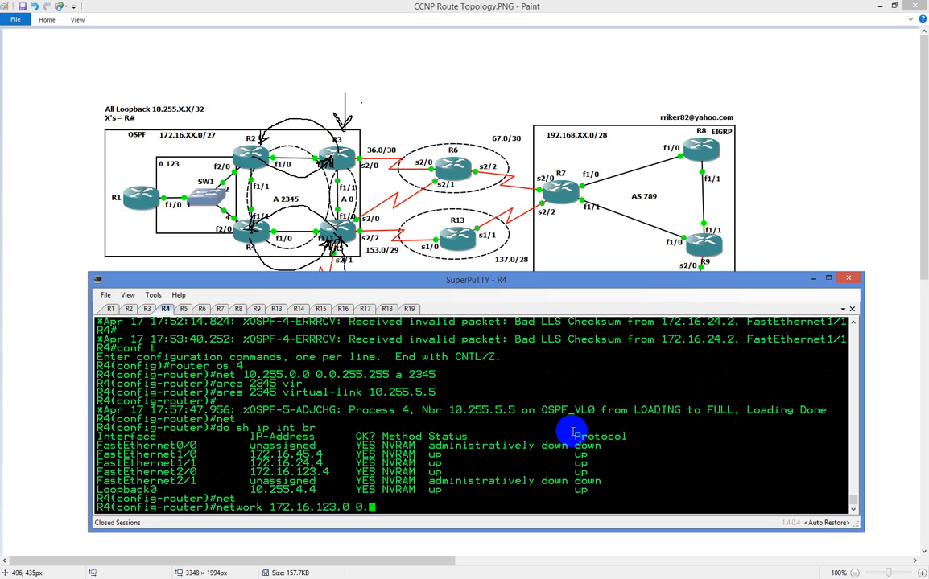
type("0.0.255 a 123")
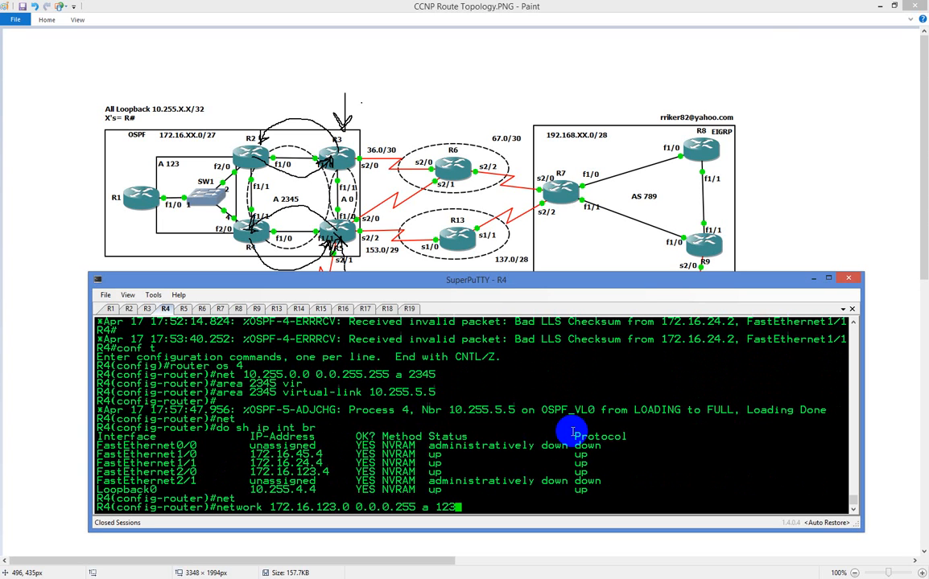
key("Return")
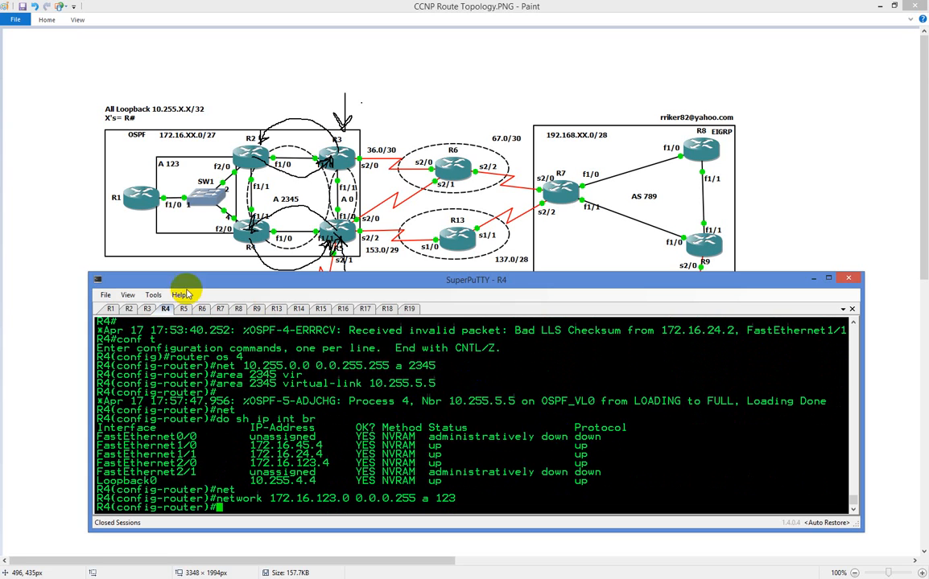
On R2, advertise network 172.16.123.0 with wildcard 0.0.0.255 in OSPF area 123
left_click(132, 310)
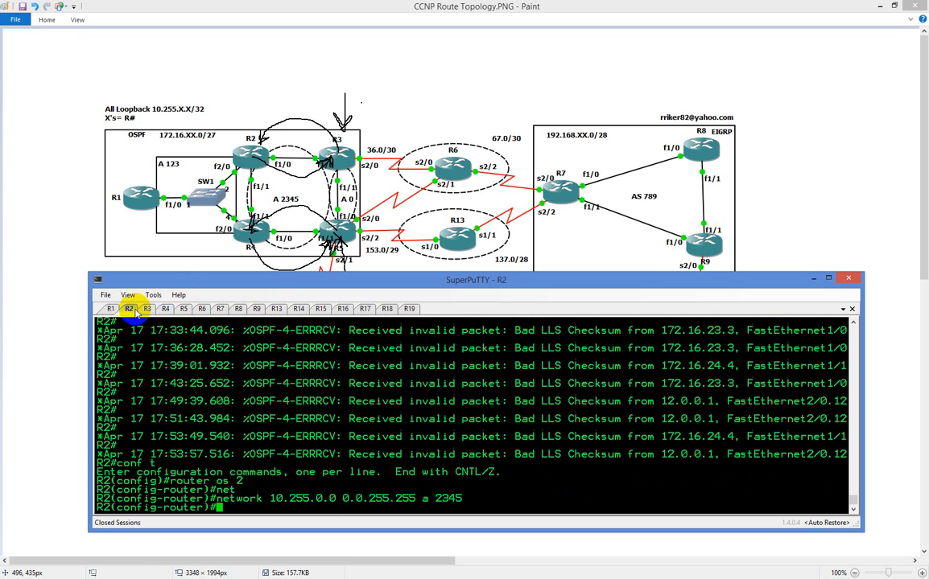
type("net")
key("Tab")
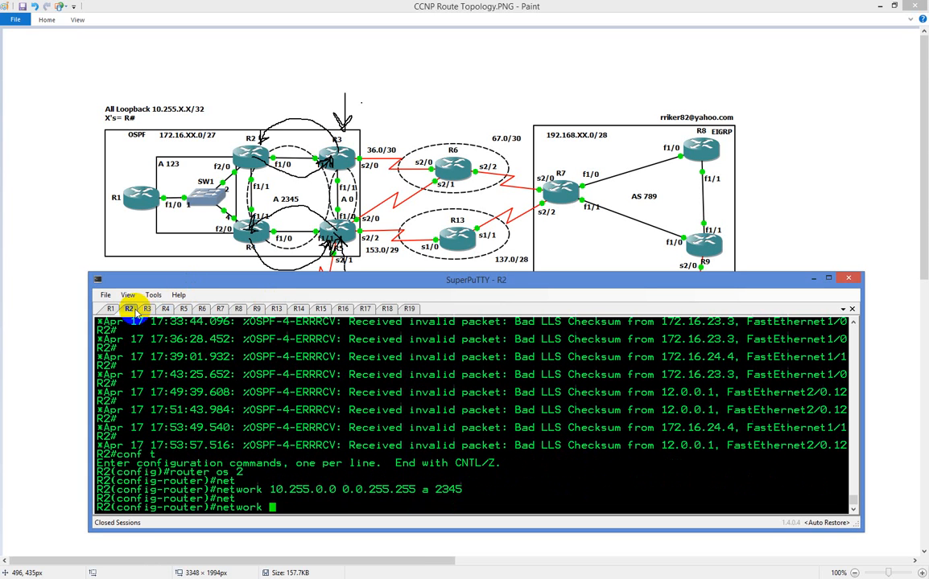
type("172.16.123.0 0.")
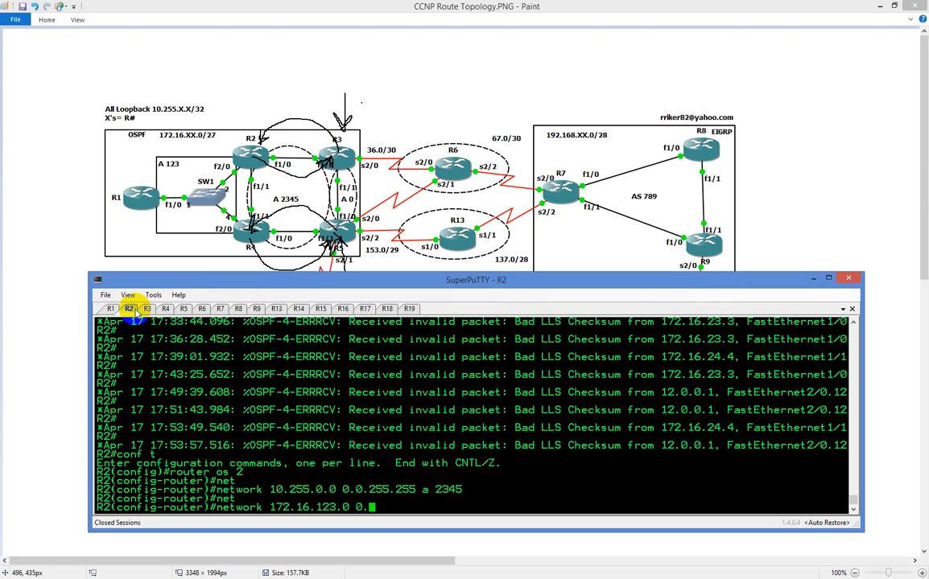
type("0.0.255 a 123")
key("Return")
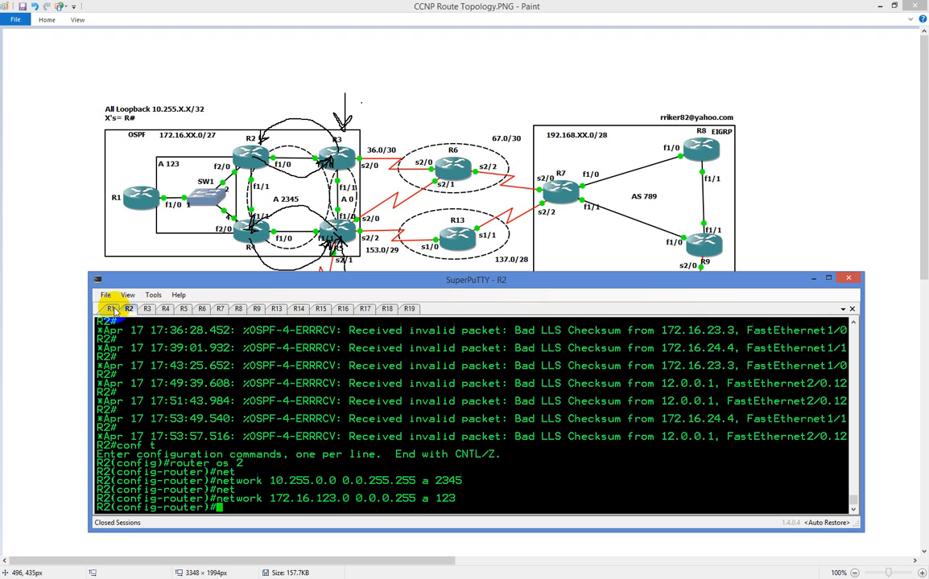
On R1, enter global configuration mode and open OSPF process 1 with "router os 1"
left_click(110, 310)
key("Return")
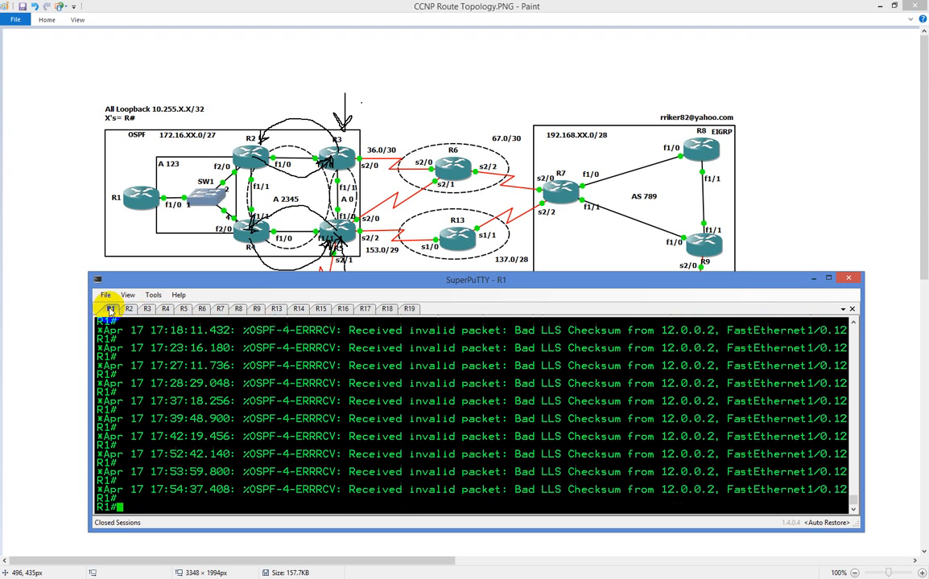
key("Return")
key("Return")
key("Return")
key("Return")
key("Return")
key("Return")
key("Return")
key("Return")
key("Return")
key("Return")
key("Return")
key("Return")
key("Return")
key("Return")
key("Return")
type("conf t")
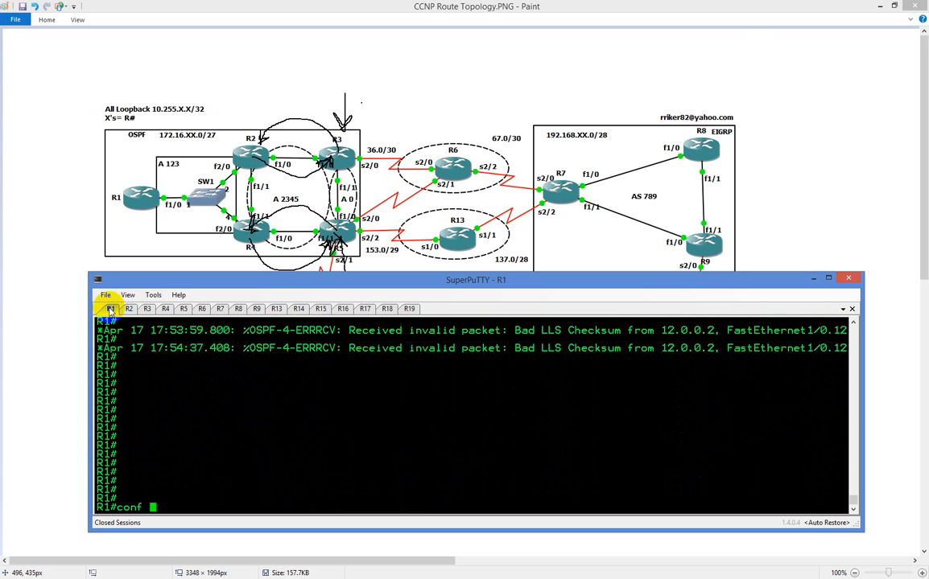
key("Return")
type("router o")
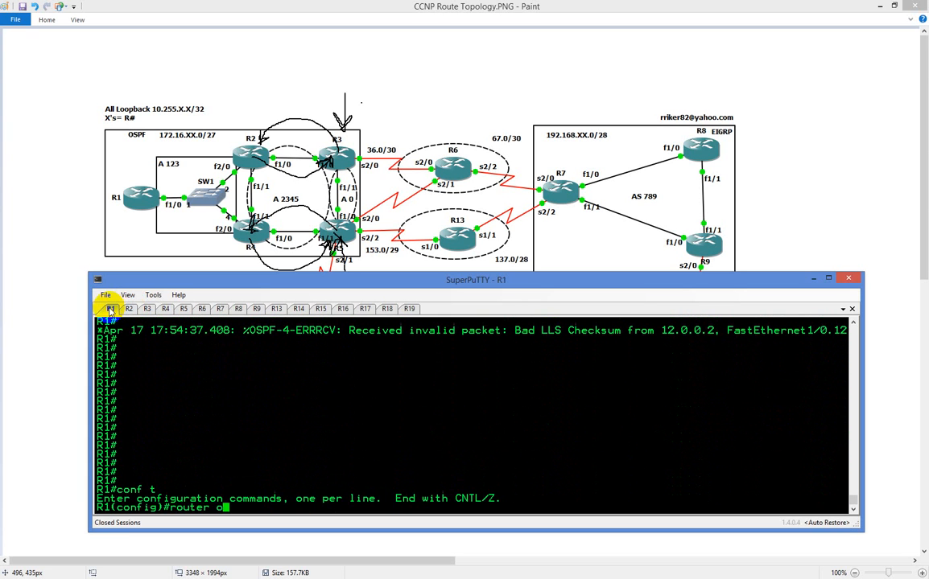
type("s 1")
key("Return")
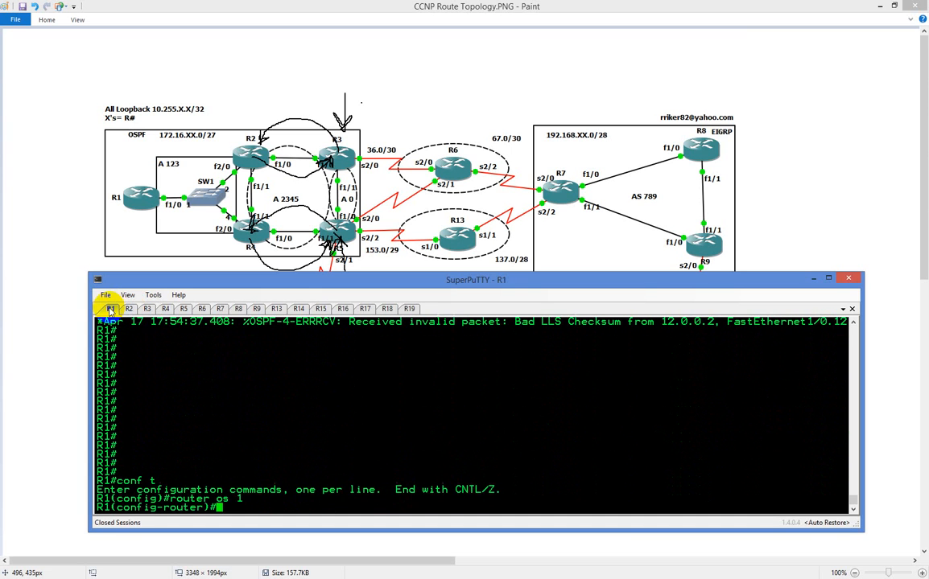
Advertise network 172.16.123.0 with wildcard 0.0.0.255 in area 123 under R1's OSPF process 1
type("net")
key("Tab")
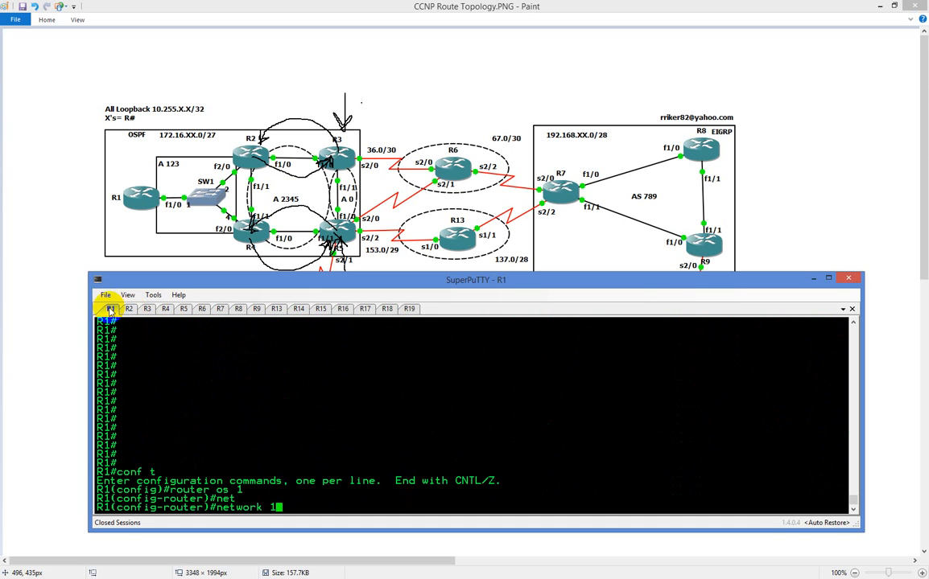
type("172.16.123.0 0.0.0.2")
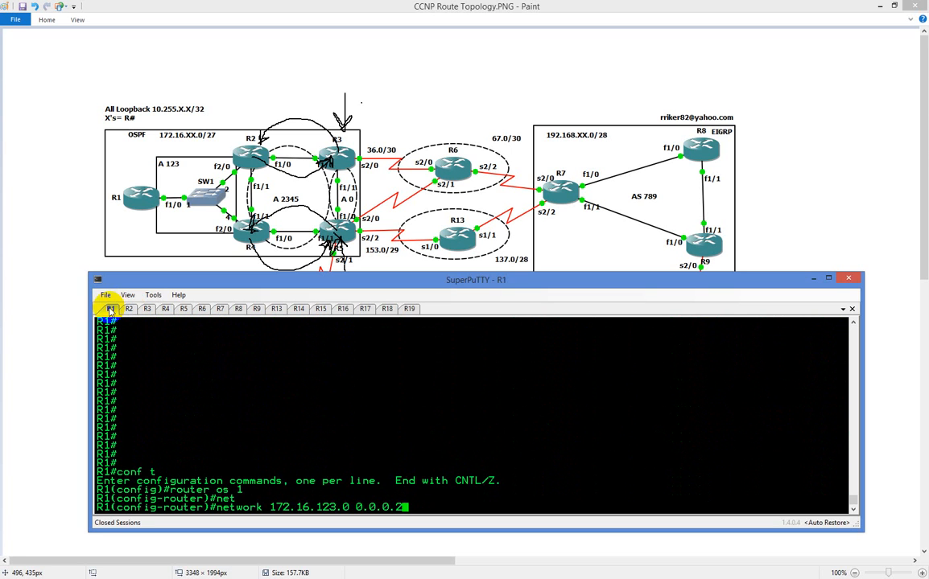
type("55 a 123")
key("Return")
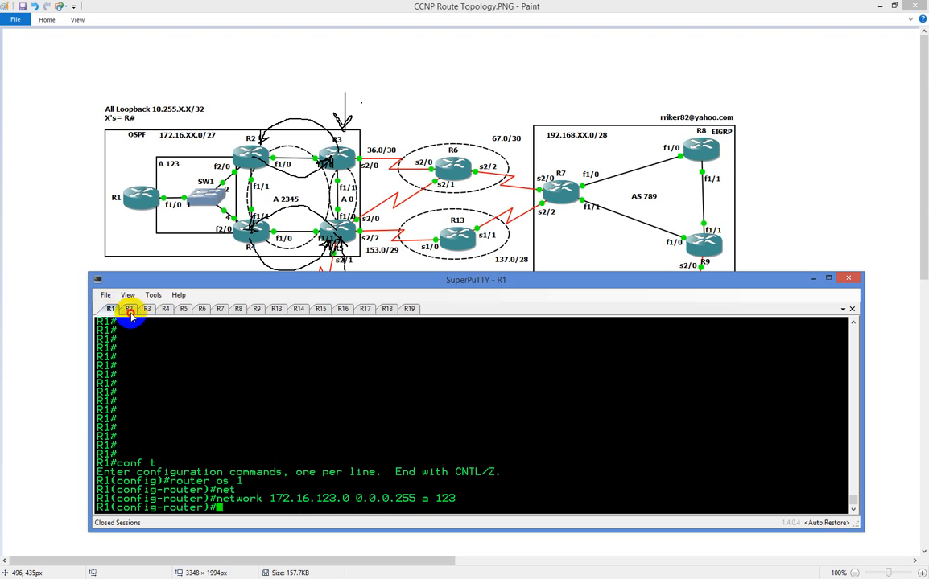
Look over the R3 and R4 sessions, and list R2's interfaces and IP addresses with "do sh ip int br"
left_click(128, 309)
left_click(148, 310)
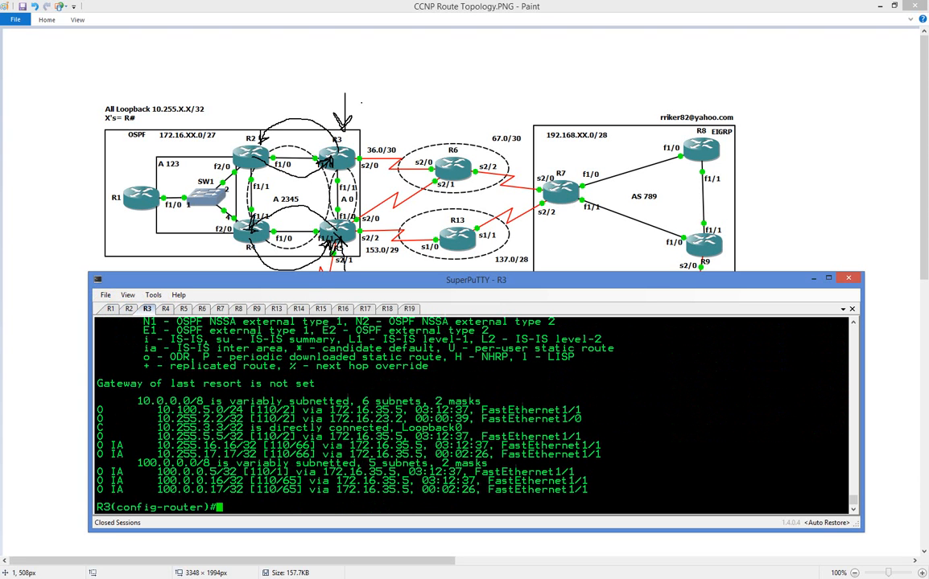
left_click(165, 310)
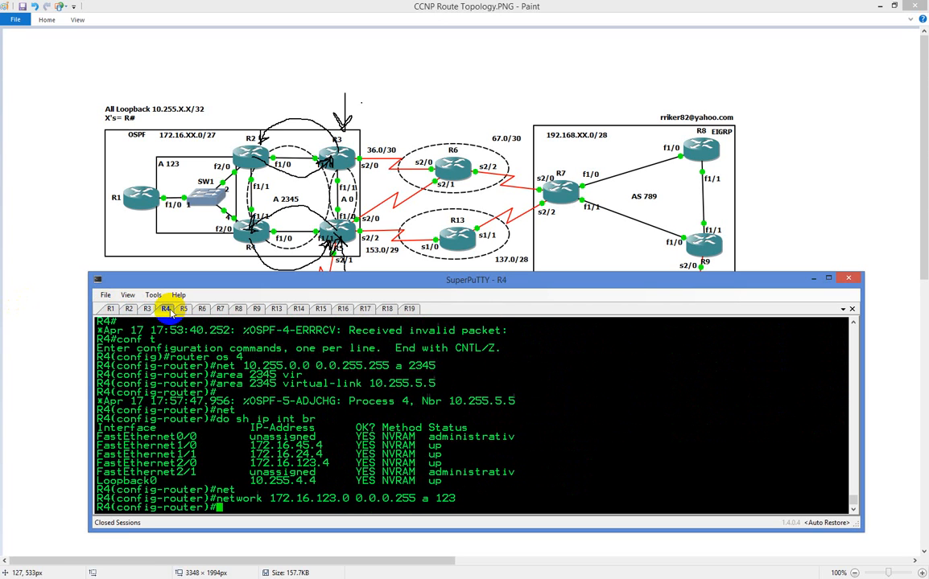
left_click(131, 310)
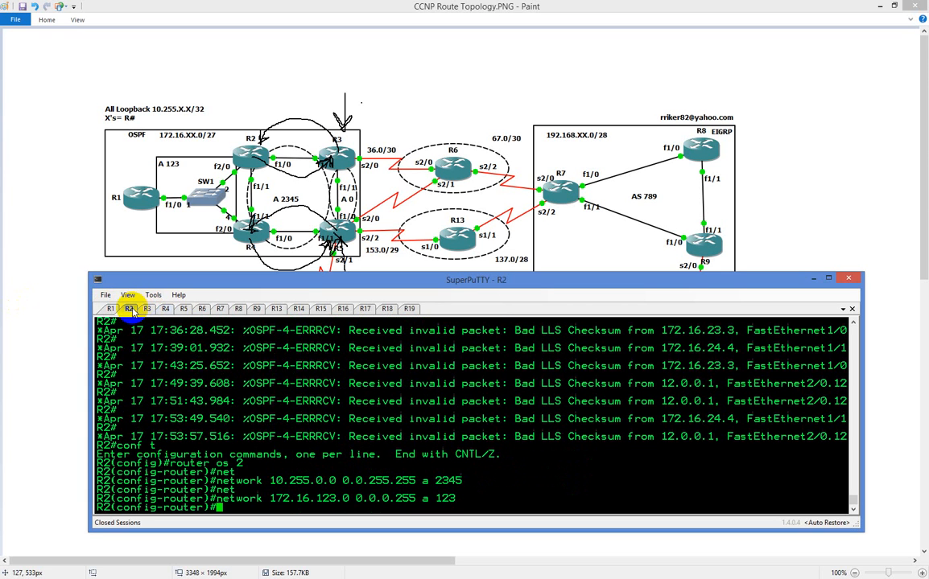
type("do sh ip itn")
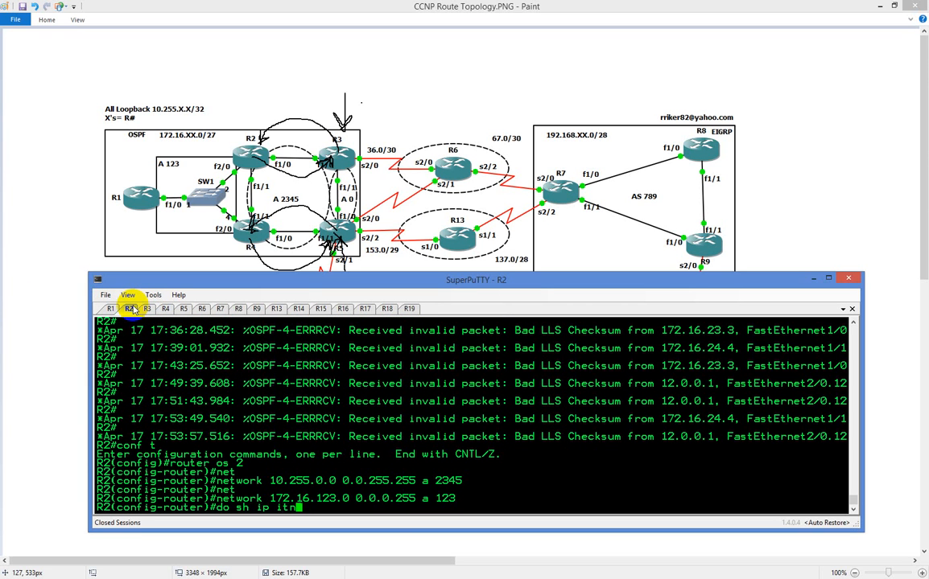
key("BackSpace")
key("BackSpace")
type("nt br")
key("Return")
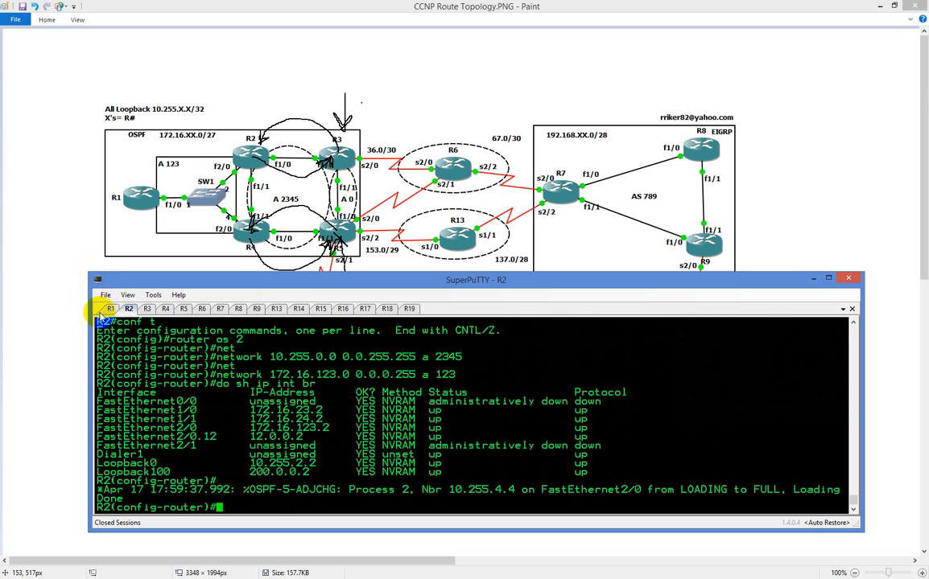
List R1's interfaces and IP addresses with "do sh ip int br"
left_click(111, 310)
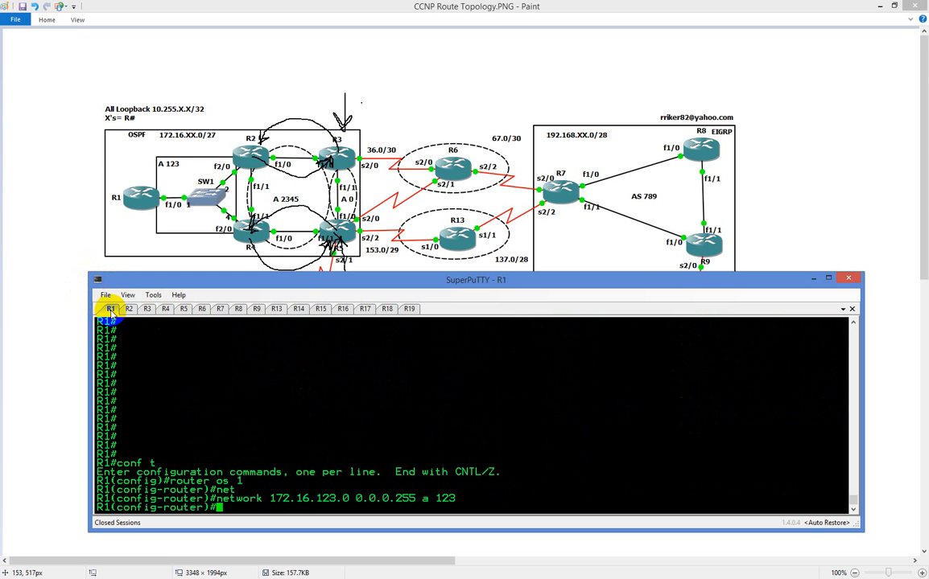
type("do sh ip int br")
key("Return")
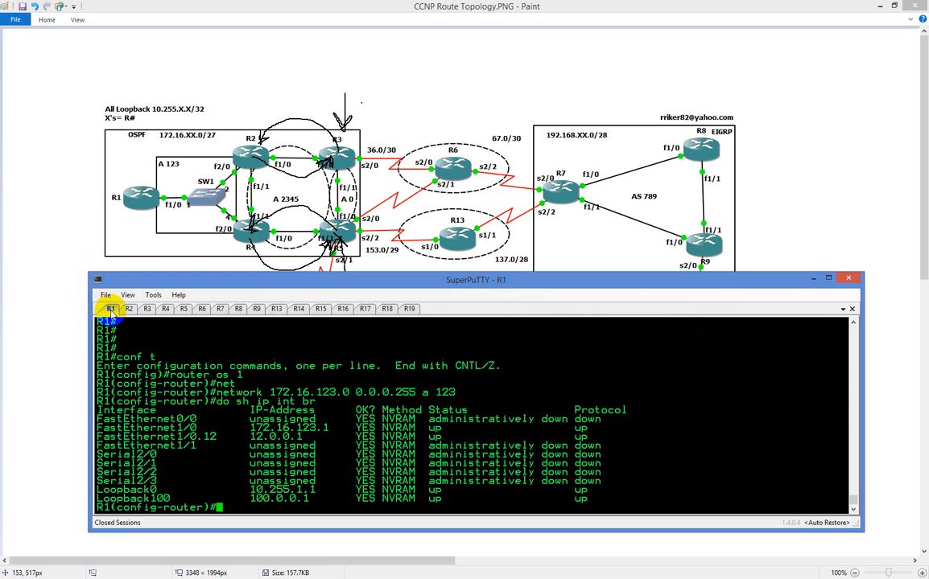
Test R1's connectivity to its area 123 neighbours by pinging 172.16.123.2 and 172.16.123.4
type("do ping 172.16.123.2")
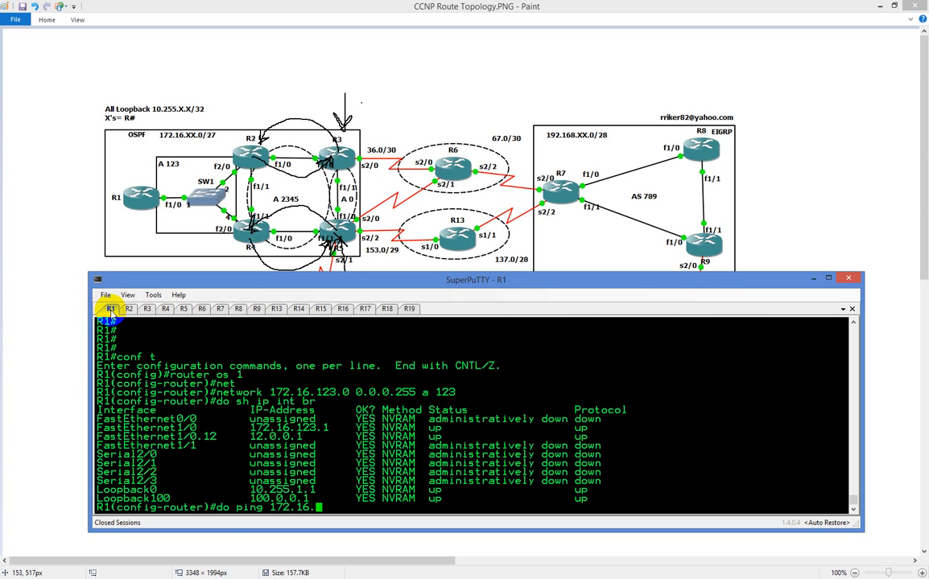
key("Return")
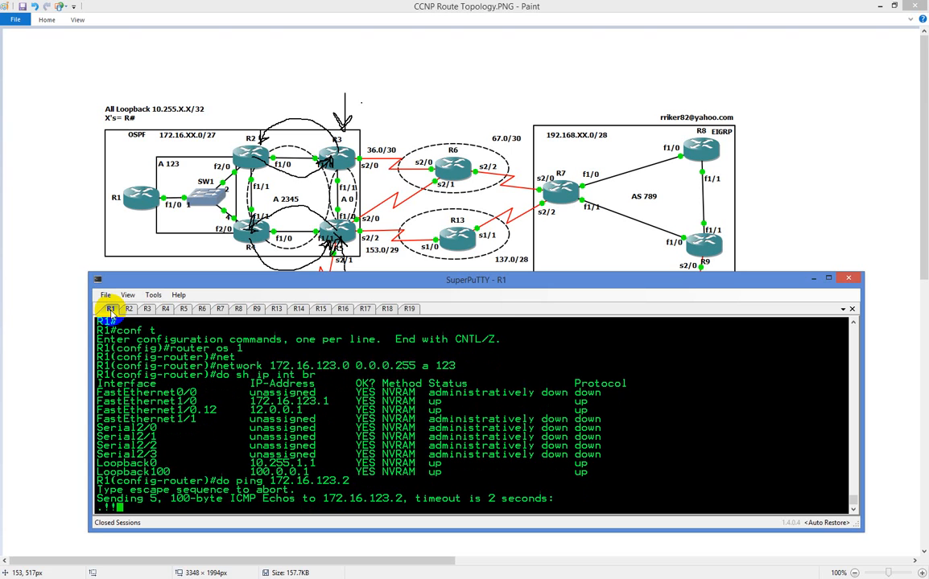
key("Up")
key("BackSpace")
type("4")
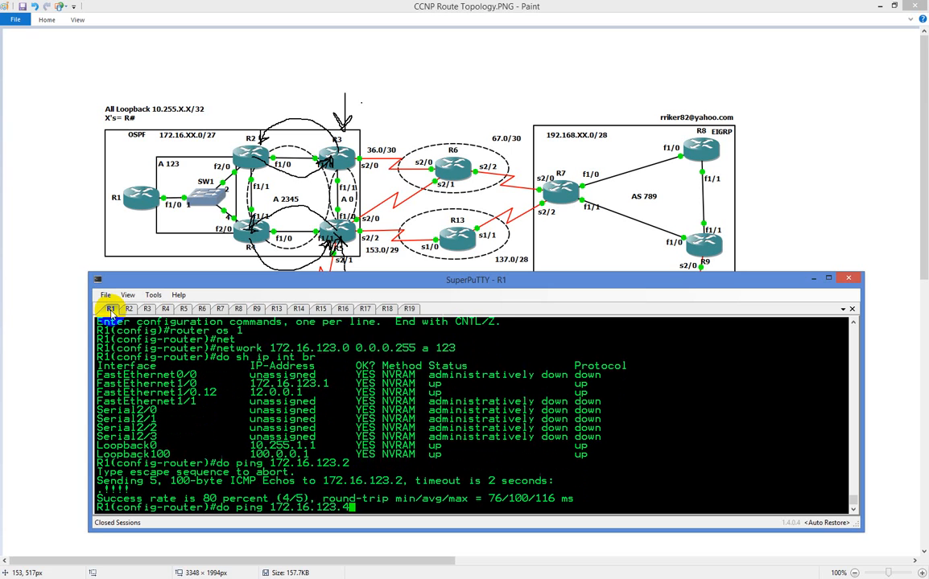
key("Return")
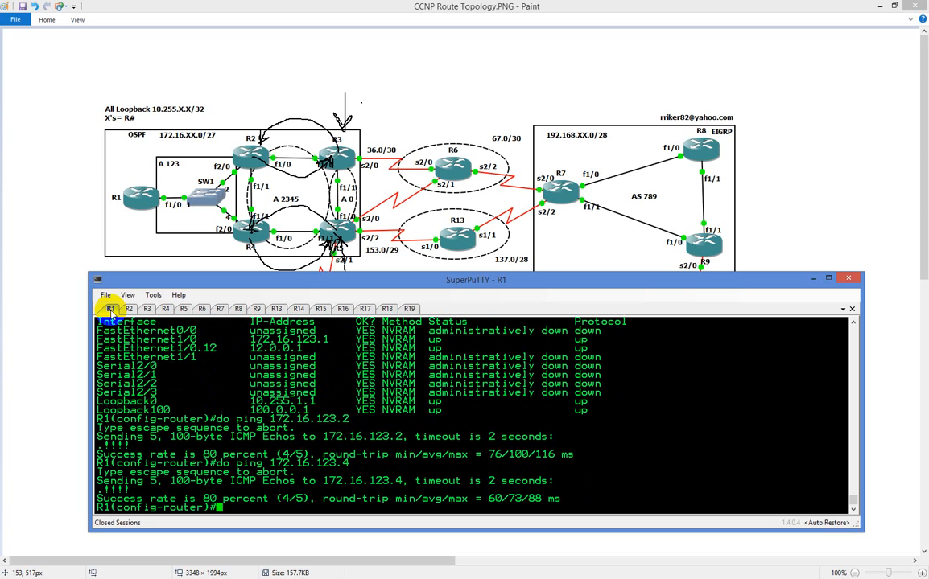
Check which R1 interfaces take part in OSPF with "do sh ip ospf int br", running the command twice
type("do sh ip ospf in")
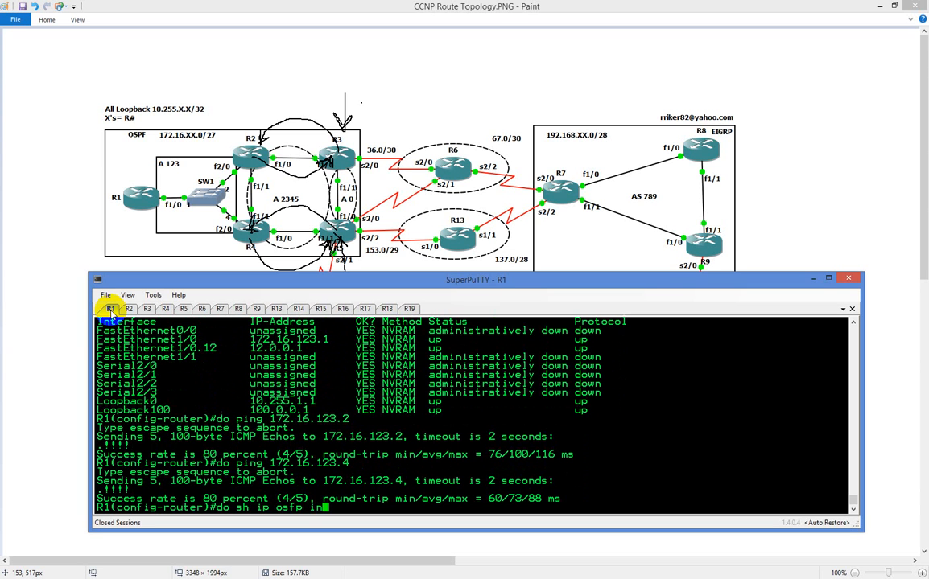
type("t br")
key("Return")
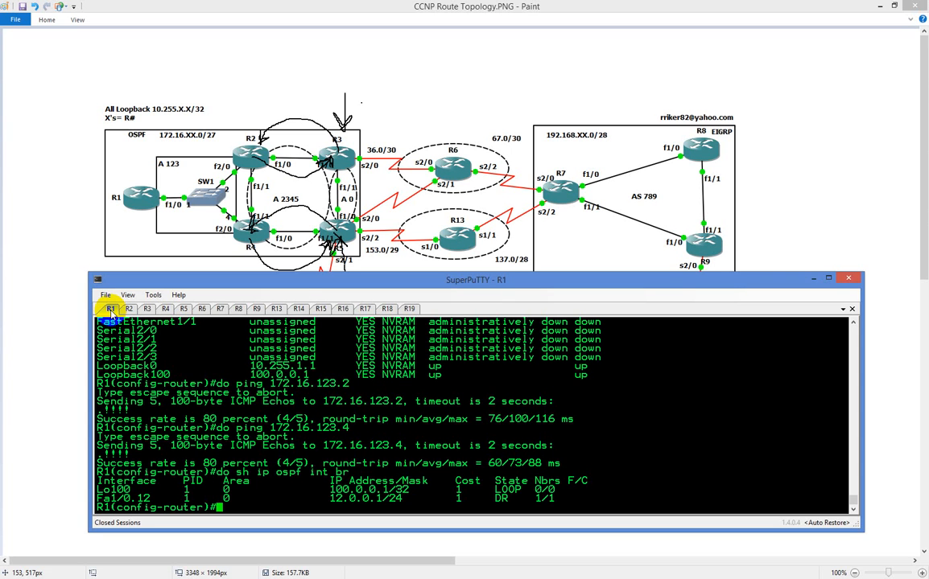
scroll(346, 358, "up", 4)
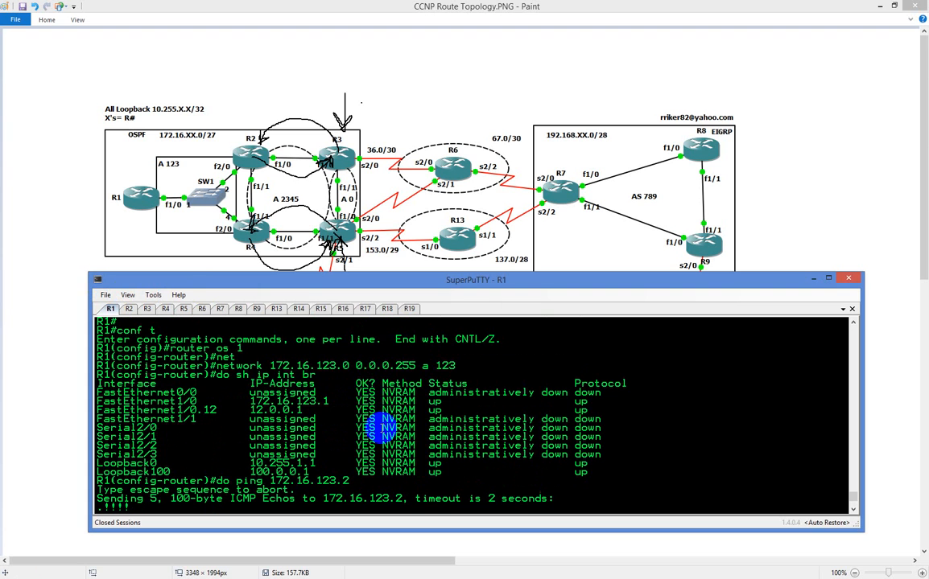
scroll(378, 427, "down", 4)
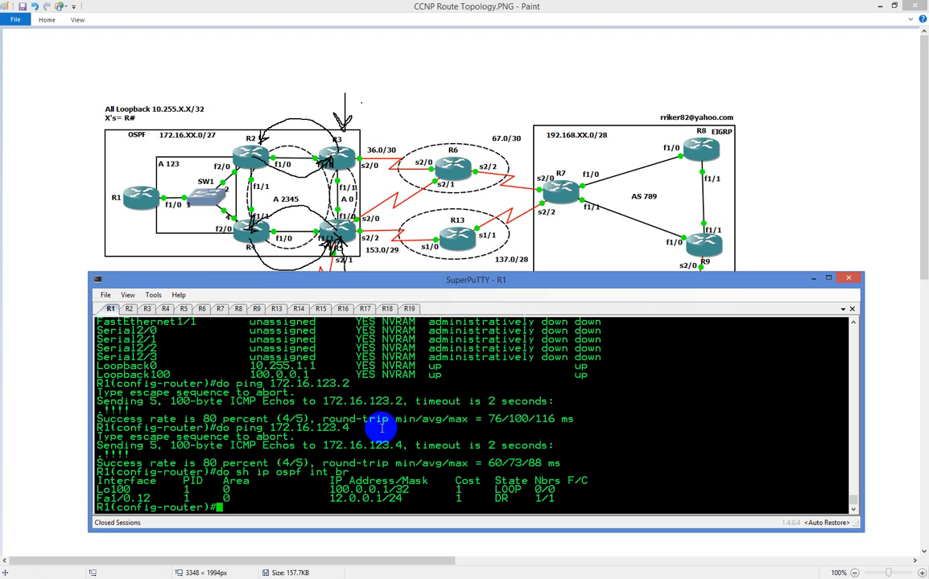
key("Up")
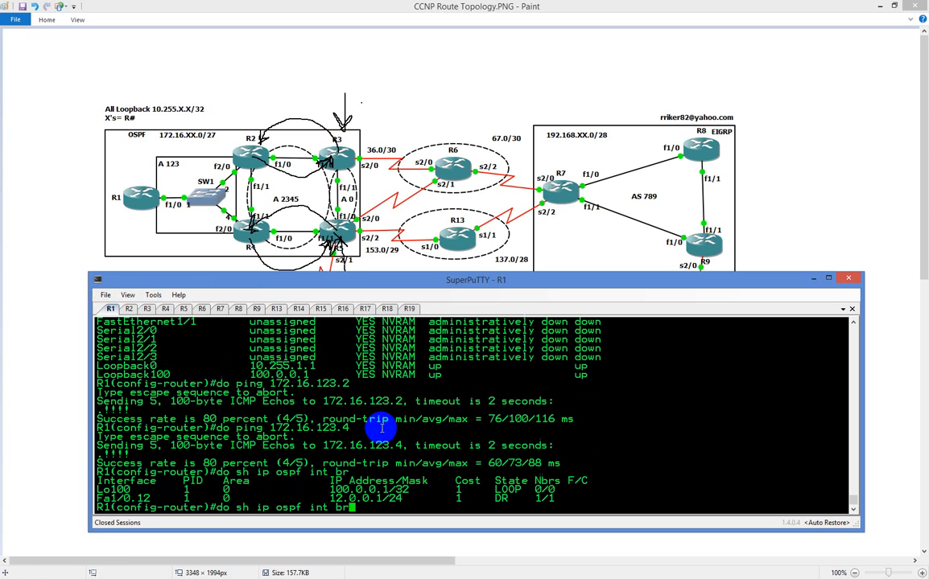
key("Return")
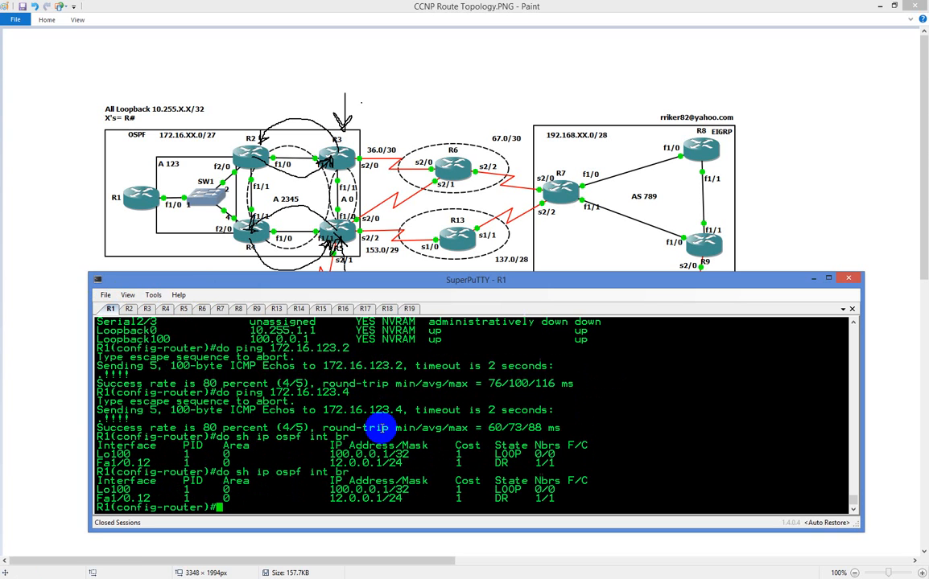
Display the OSPF section of R1's running configuration with "do sh run | sec ospf"
type("do sh run | sec osfp")
key("Return")
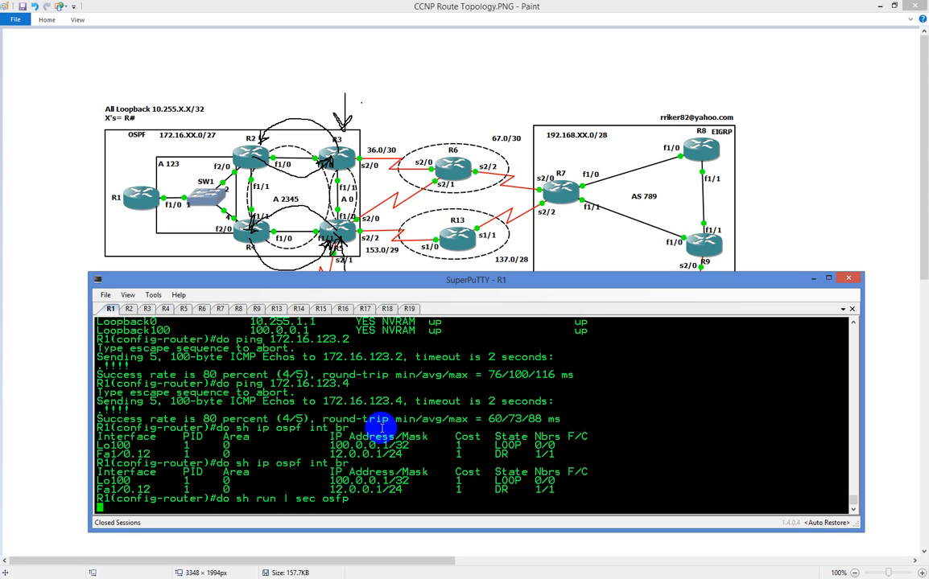
key("Up")
key("BackSpace")
key("BackSpace")
key("BackSpace")
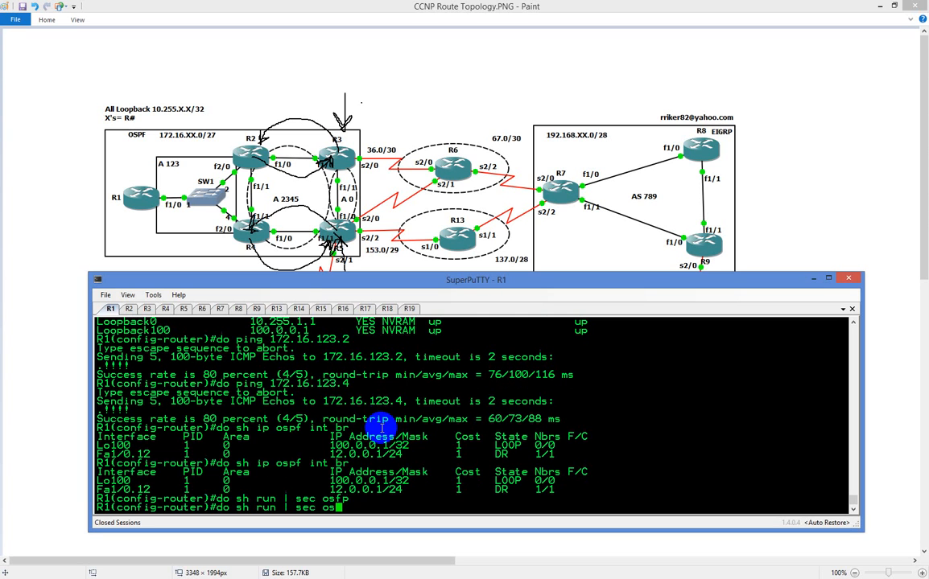
type("pf")
key("Return")
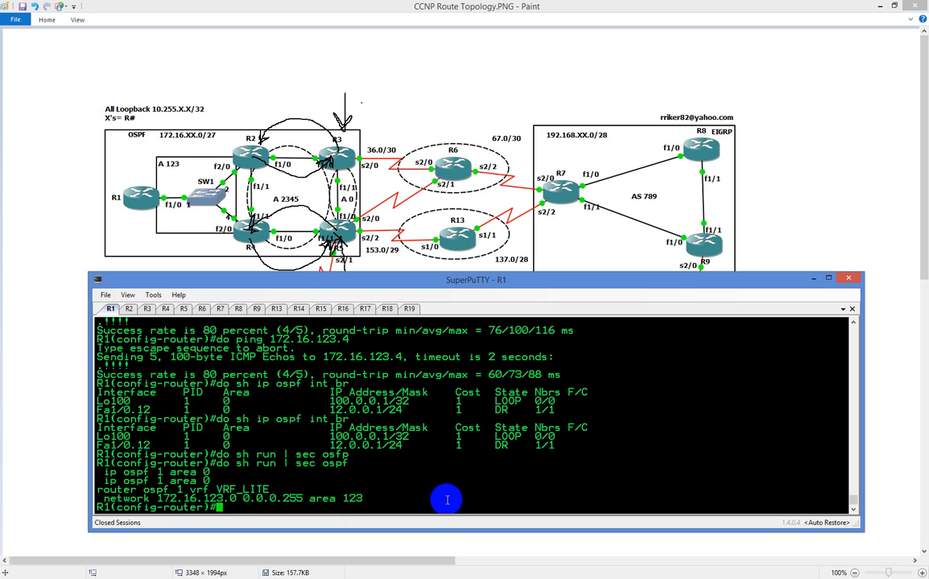
Remove the statement "network 172.16.123.0 0.0.0.255 area 123" from R1's VRF_LITE OSPF process and exit router configuration
double_click(122, 499)
type("no")
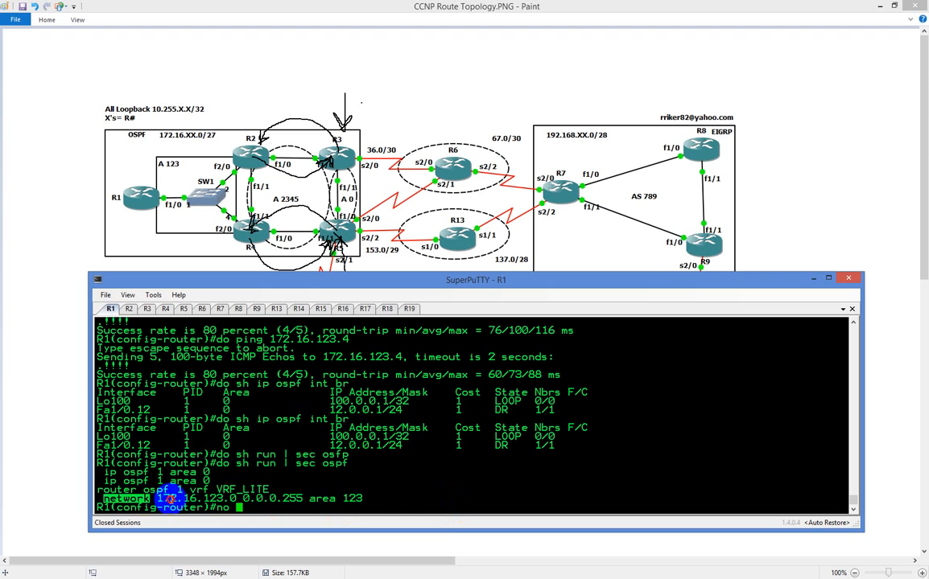
left_click_drag(169, 499, 433, 492)
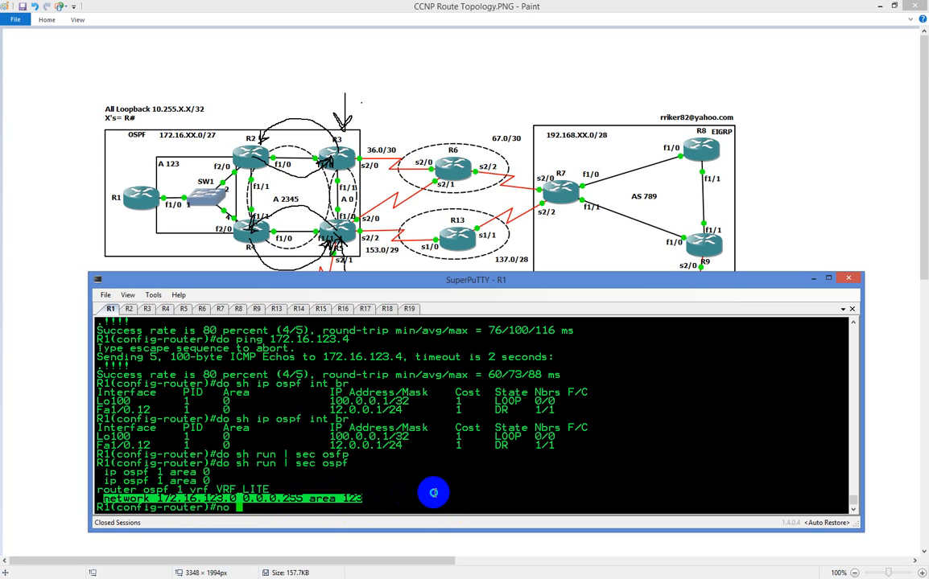
right_click(433, 493)
key("Return")
type("exi")
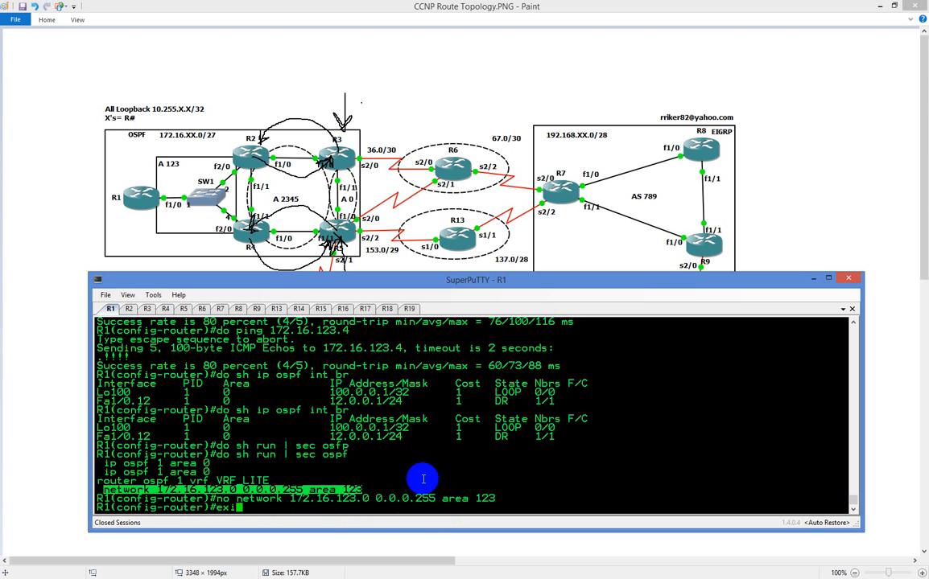
key("Return")
Enter OSPF process 123 on R1 and add "network 172.16.123.0 0.0.0.255 area 123"
type("router os")
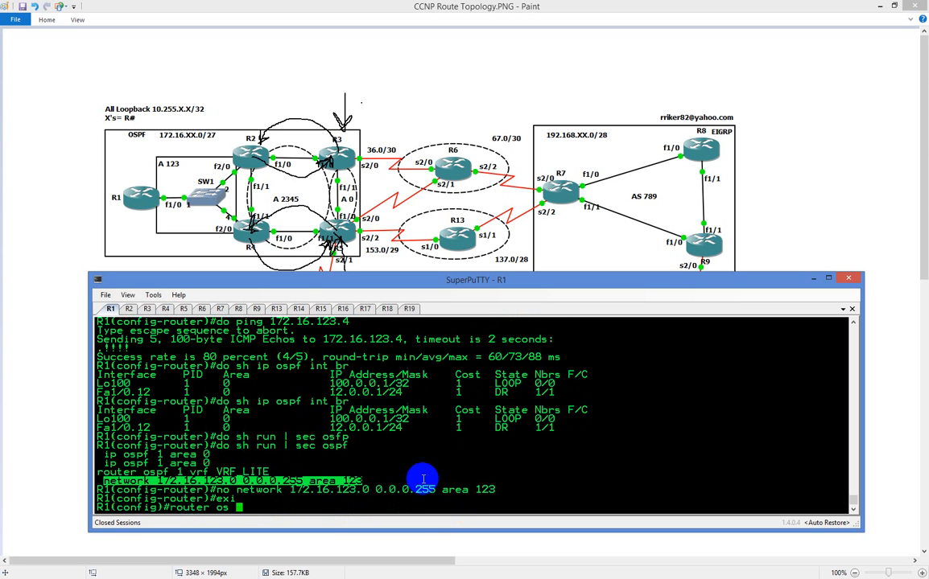
type(" 123")
key("Return")
type("net")
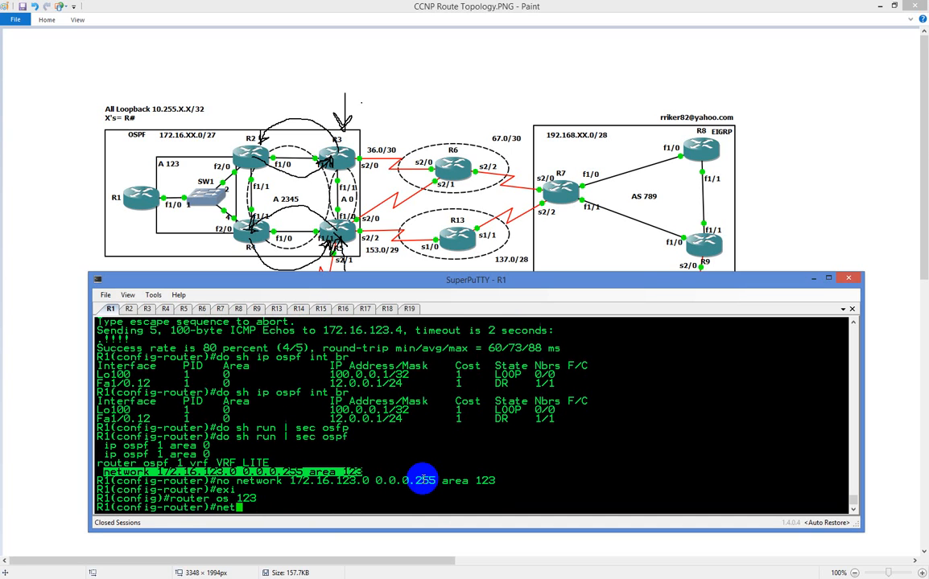
key("BackSpace")
key("BackSpace")
key("BackSpace")
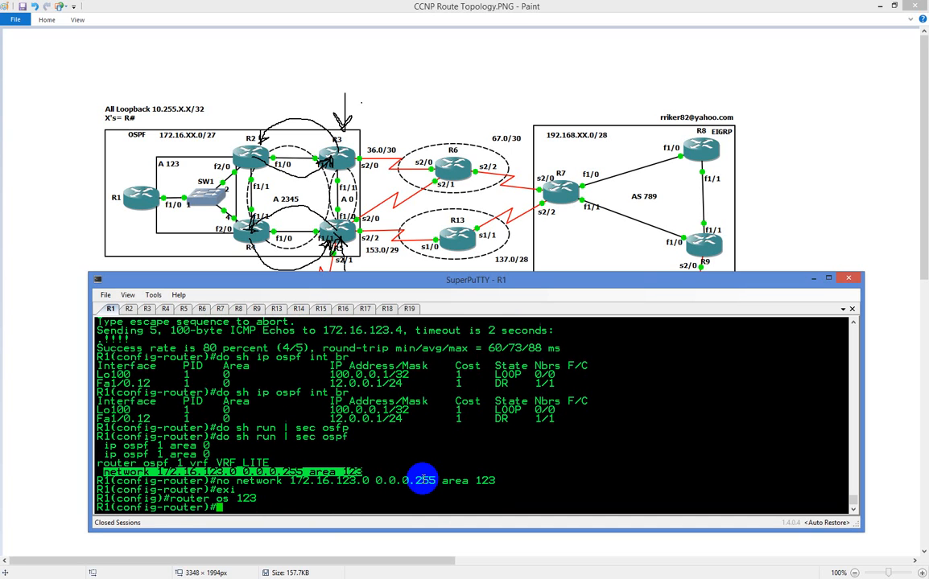
left_click(266, 482)
triple_click(266, 481)
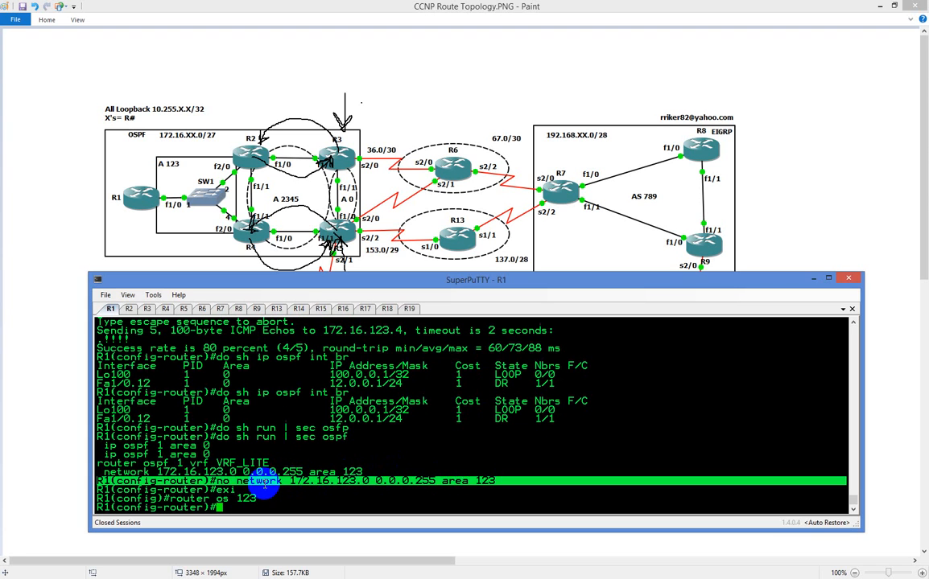
left_click(264, 483)
left_click_drag(266, 483, 527, 494)
right_click(485, 480)
key("Return")
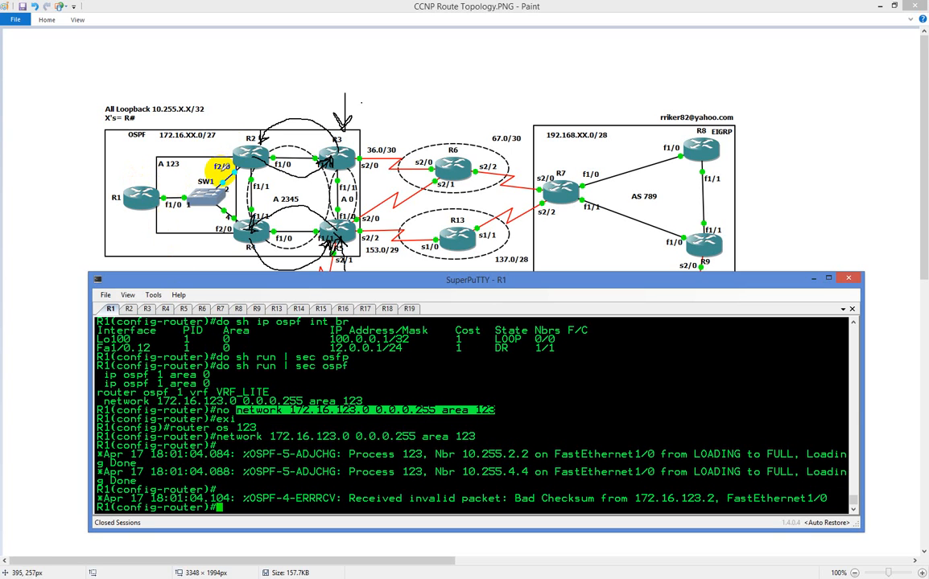
Recheck the OSPF section of R1's running configuration with "do sh run | sec ospf"
key("Up")
key("Up")
key("Up")
key("Up")
key("Up")
key("Return")
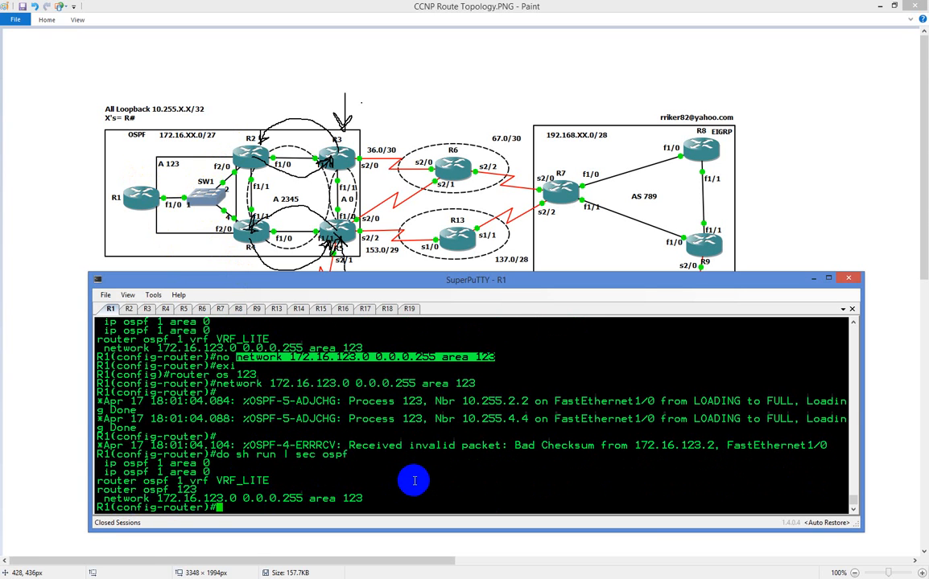
Display R1's OSPF database with "do sh ip ospf data" and examine the area 123 router, network and summary link states
type("do sh ip ospf data")
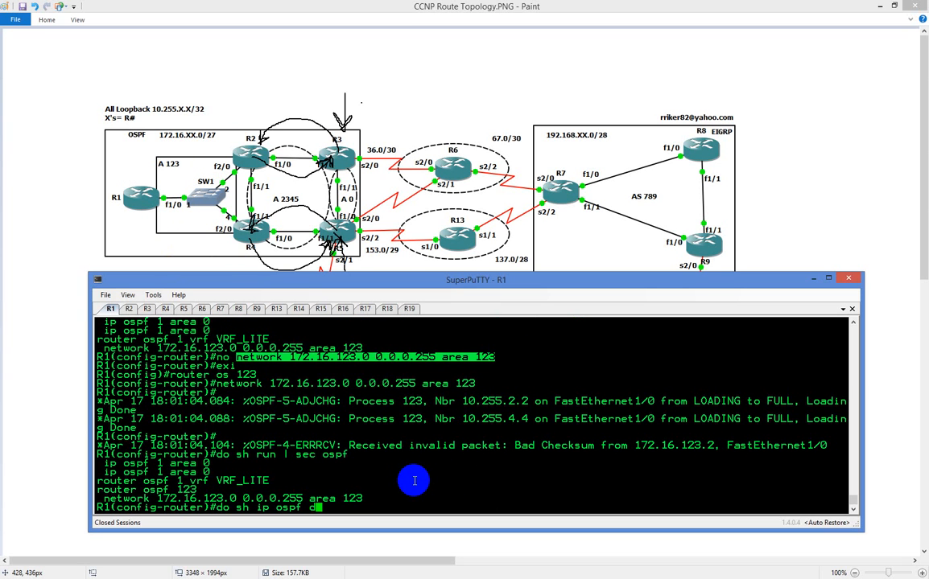
key("Return")
key("space")
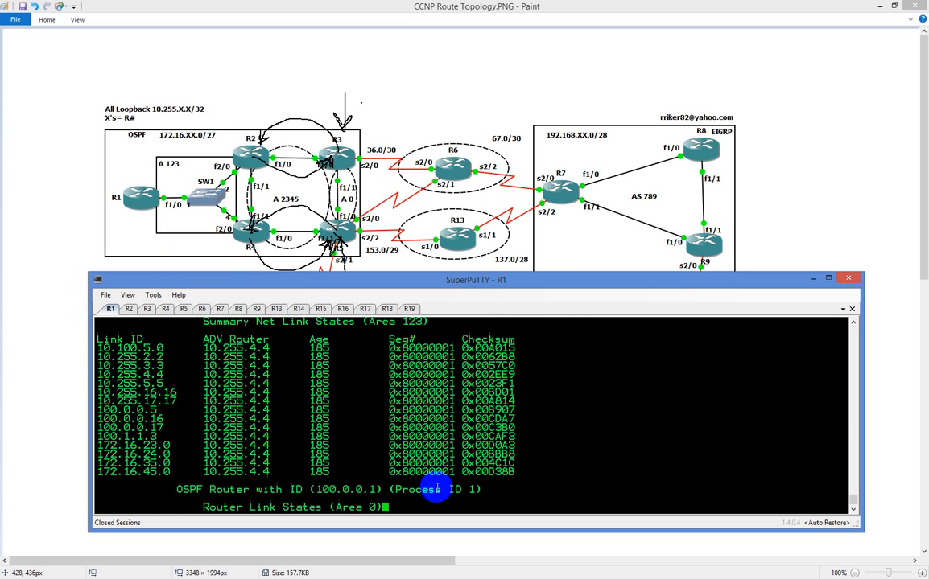
scroll(438, 476, "up", 15)
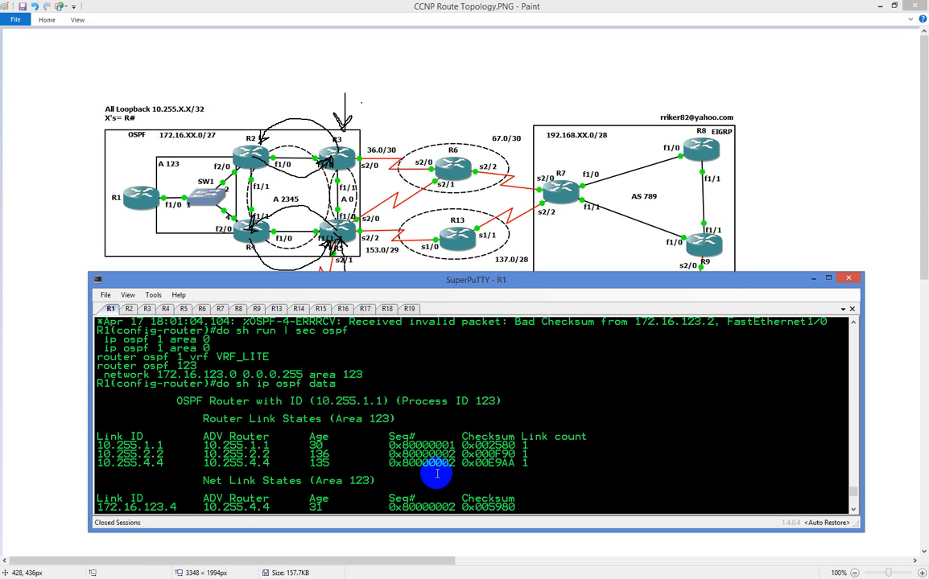
scroll(437, 475, "down", 4)
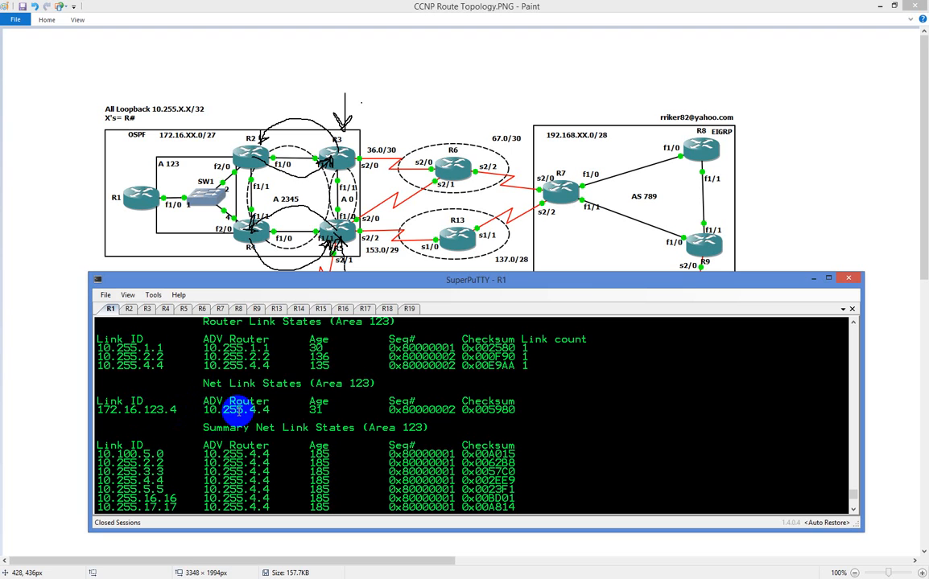
scroll(238, 411, "down", 4)
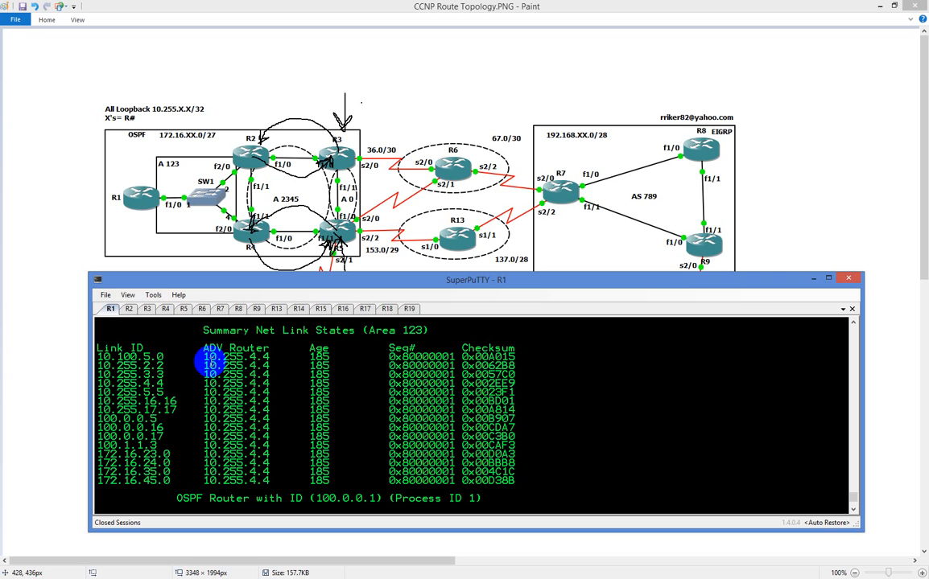
scroll(214, 362, "down", 5)
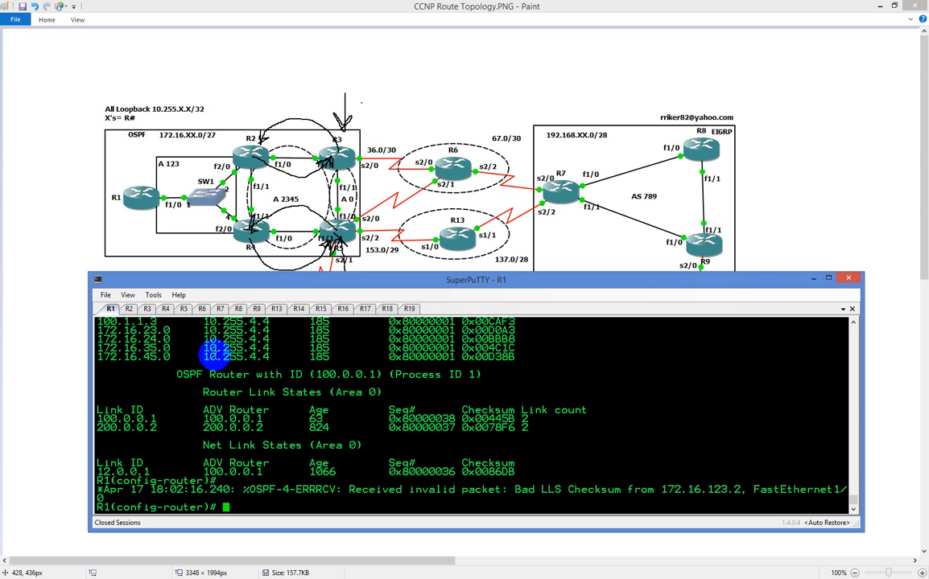
scroll(213, 342, "up", 5)
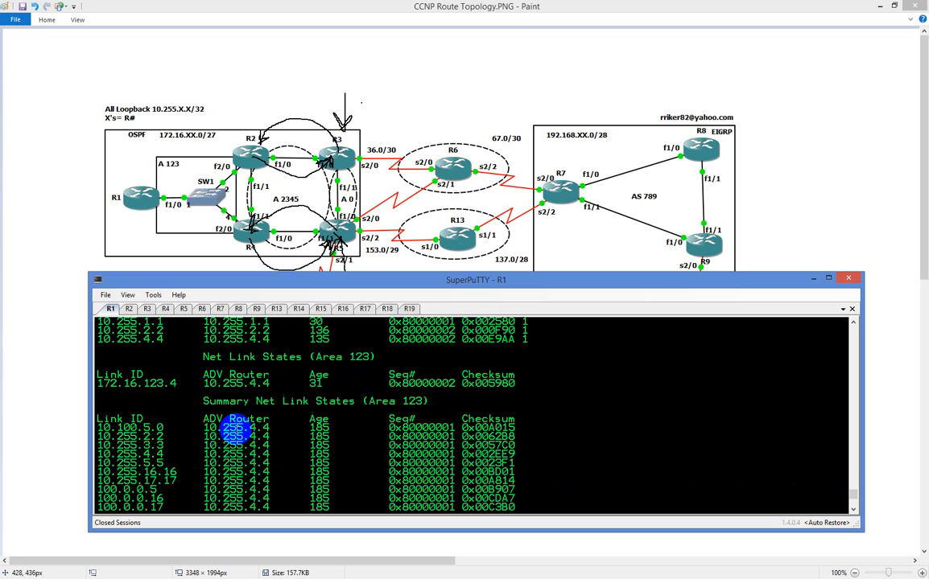
scroll(235, 432, "down", 4)
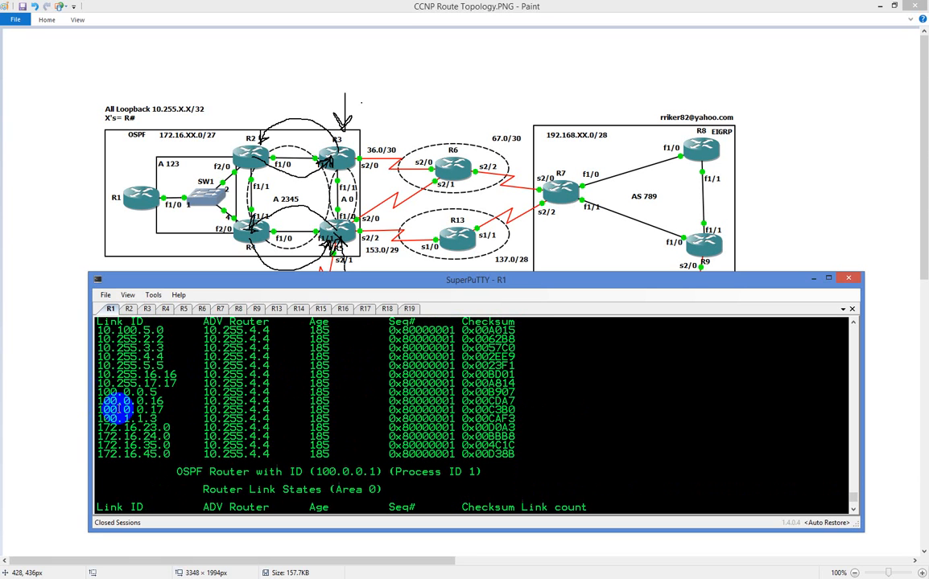
scroll(125, 404, "down", 4)
Display R1's full routing table with "do sh ip route"
type("do sh ip rou")
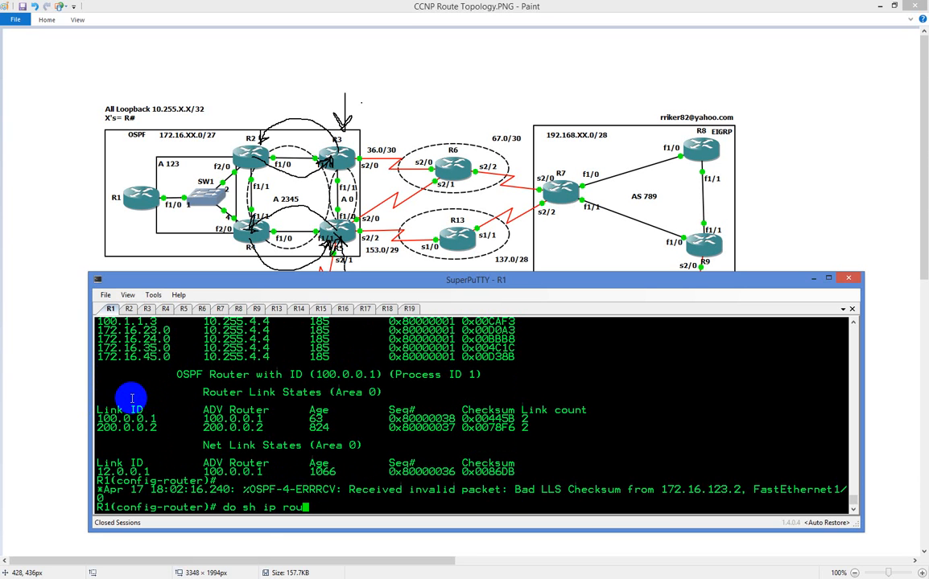
key("Return")
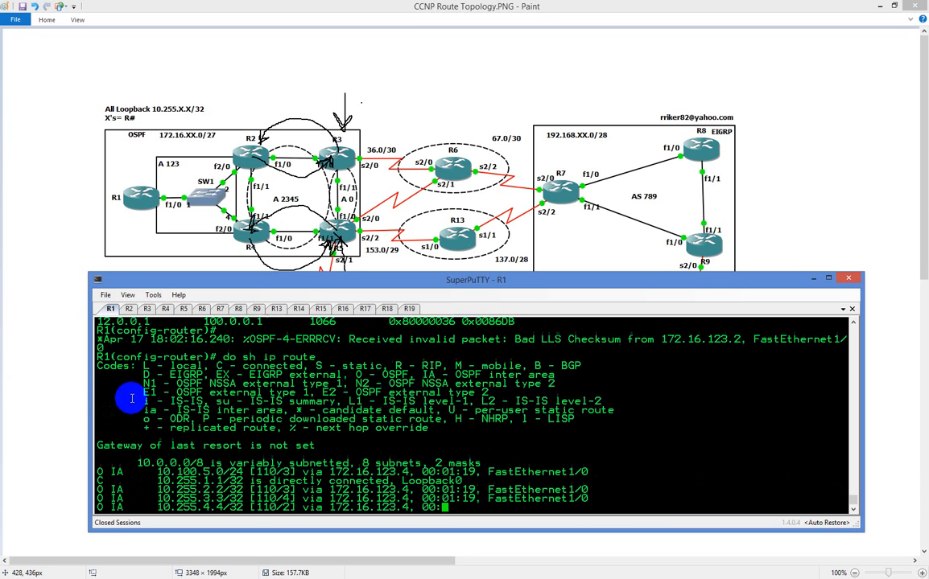
key("space")
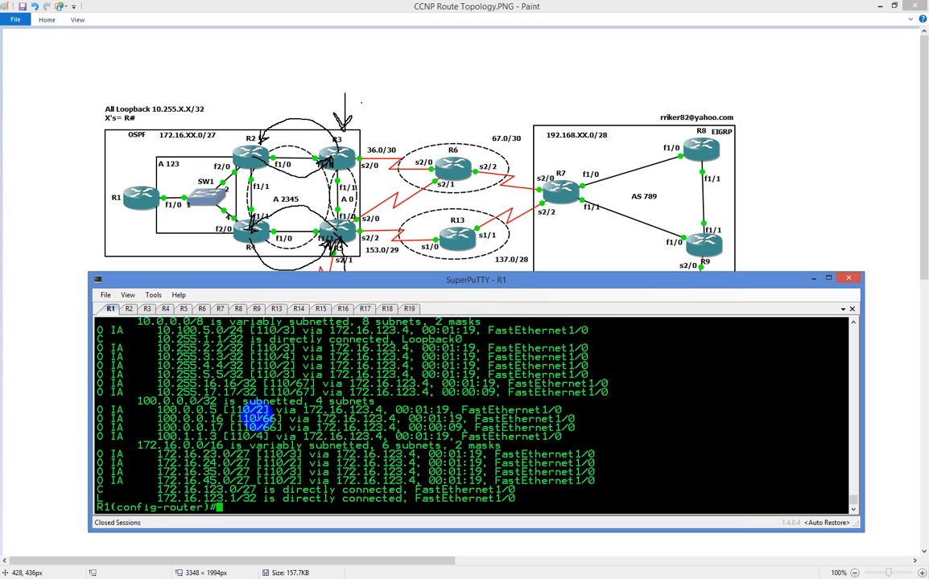
Leave configuration mode on R1 and examine the advertising router of the summary LSAs with "sh ip ospf database summary"
type("end")
key("Return")
type("sh ip os")
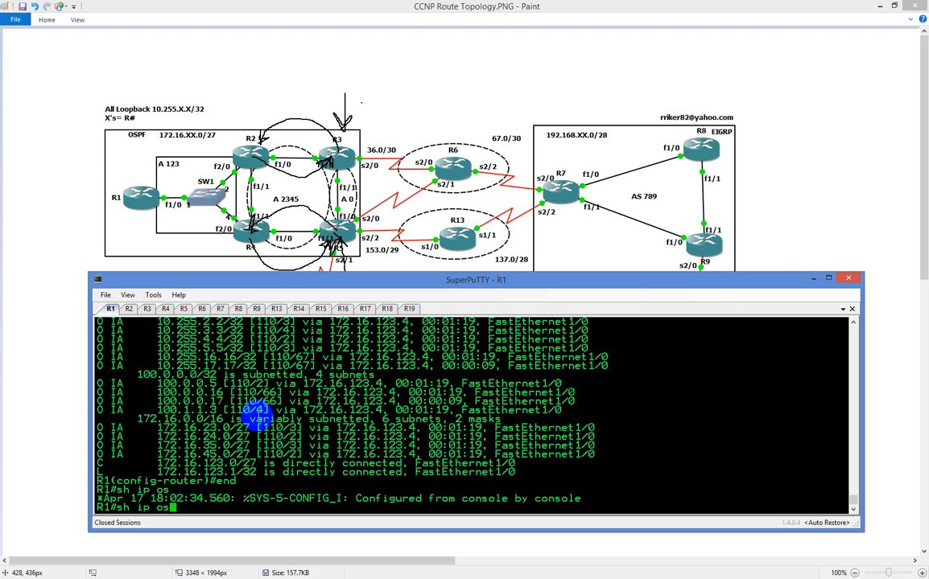
key("Tab")
type("da")
key("Tab")
type("s")
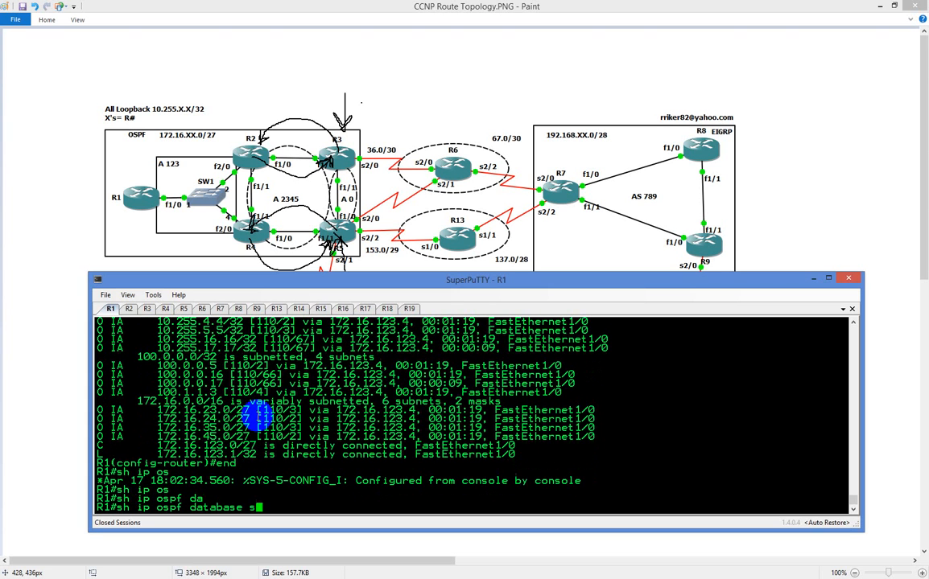
key("Tab")
type("u")
key("Tab")
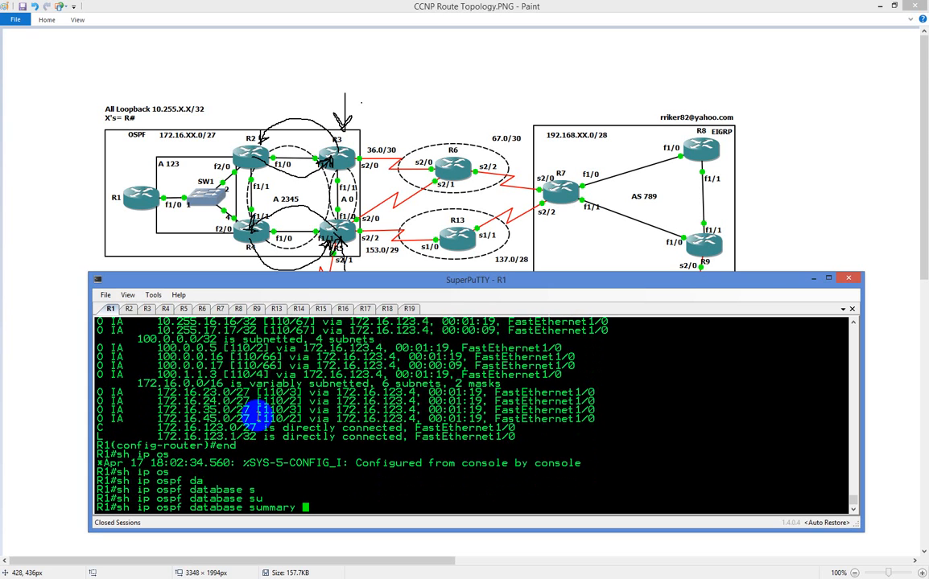
type("?")
key("Return")
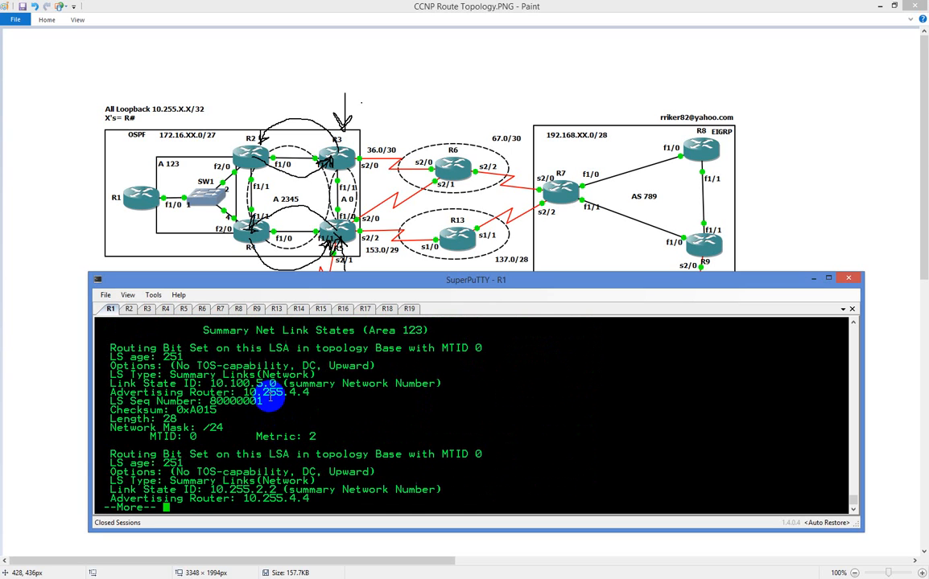
double_click(269, 395)
key("space")
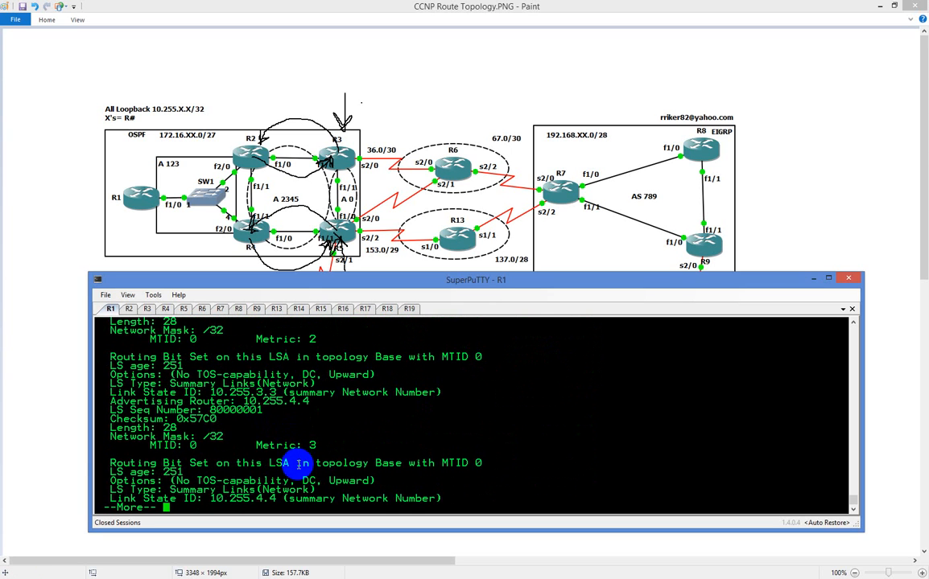
double_click(270, 401)
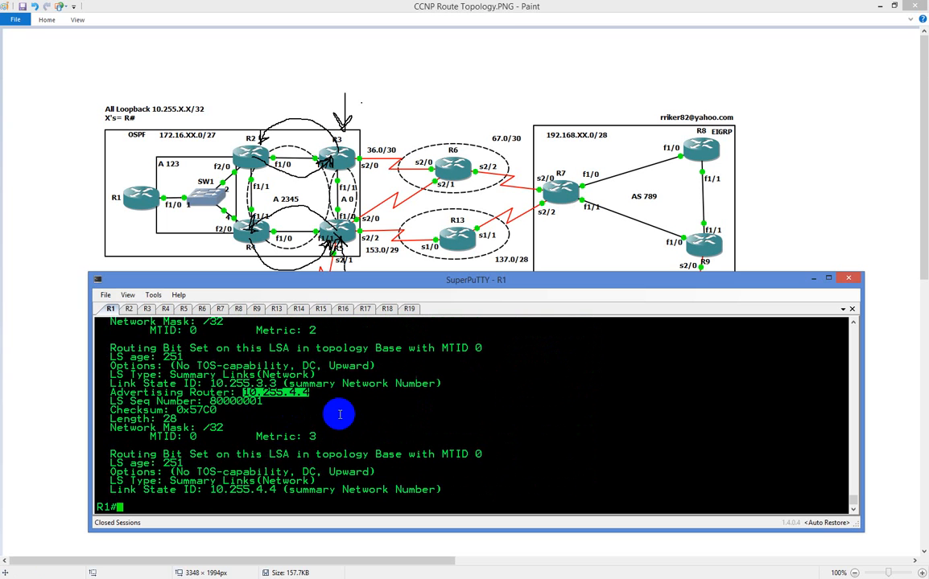
Display R1's full routing table again from privileged mode with "sh ip route"
type("conf t")
key("Up")
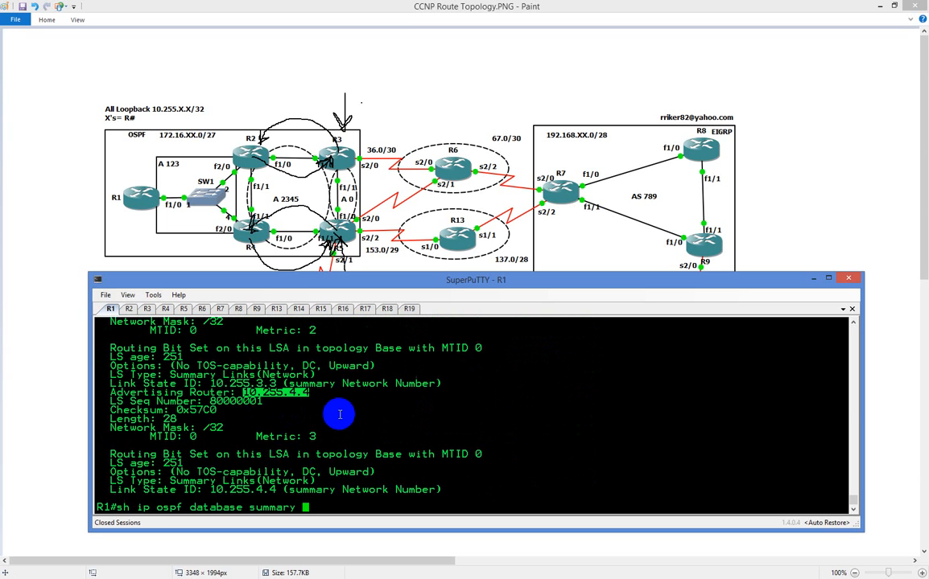
key("Down")
type("sh ip route")
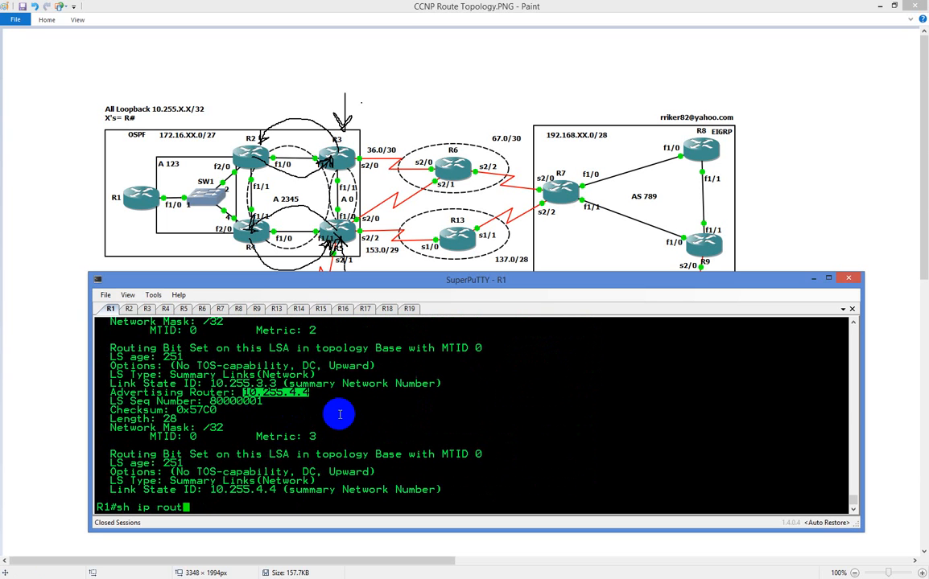
key("Return")
key("space")
Trace the path from R1 to 10.255.16.16 with "traceroute 10.255.16.16"
type("tr")
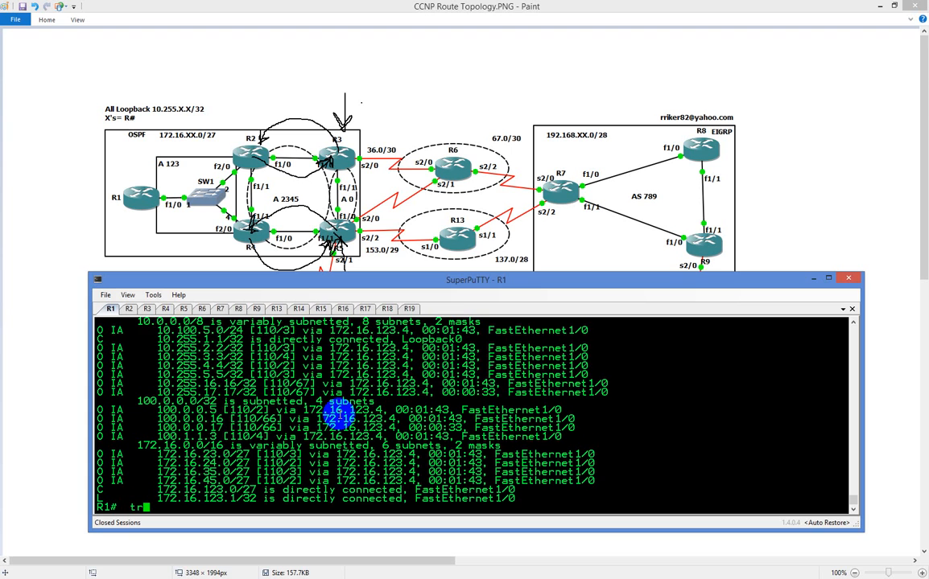
key("Tab")
type("10.255.16.16")
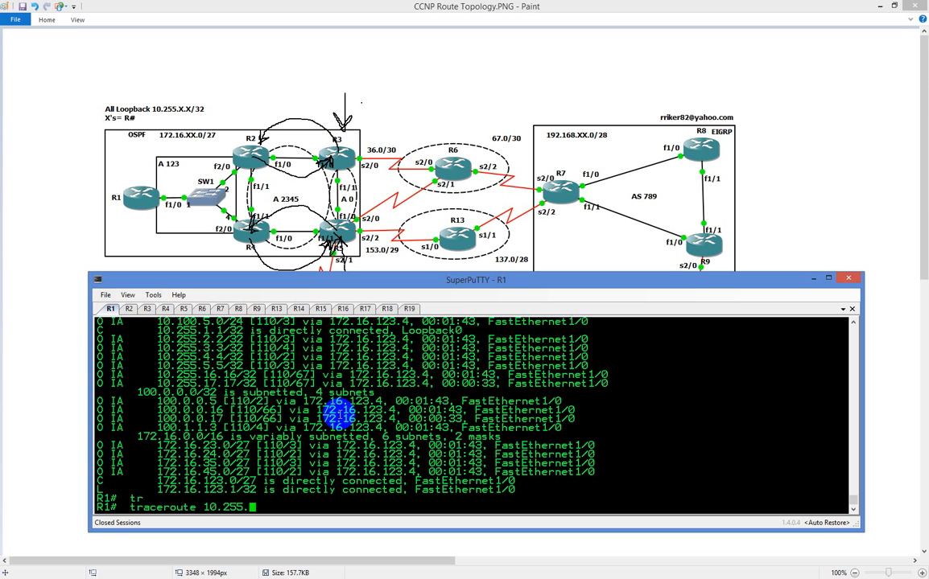
key("Return")
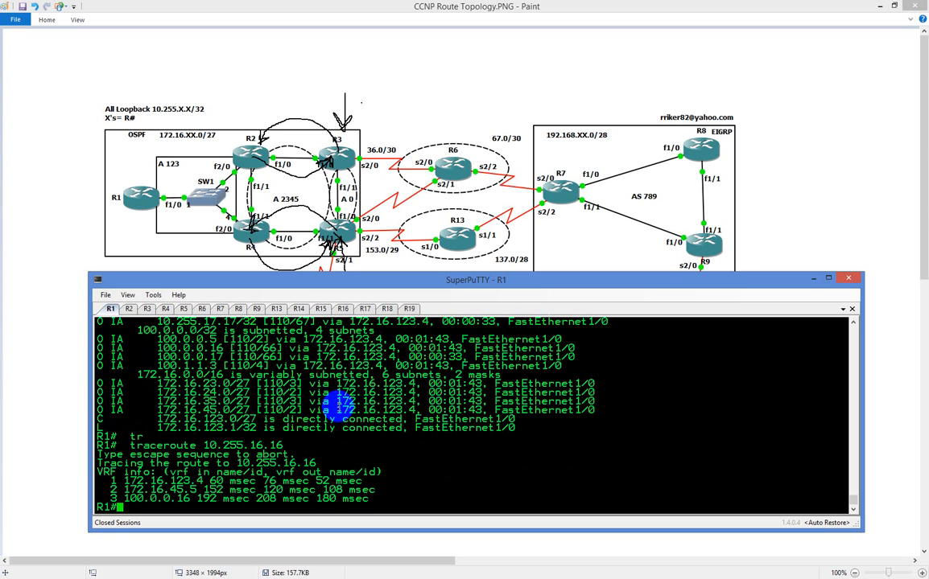
On R3, configure the OSPF virtual link to R2 with "area 2345 virtual-link 10.255.2.2"
left_click(150, 310)
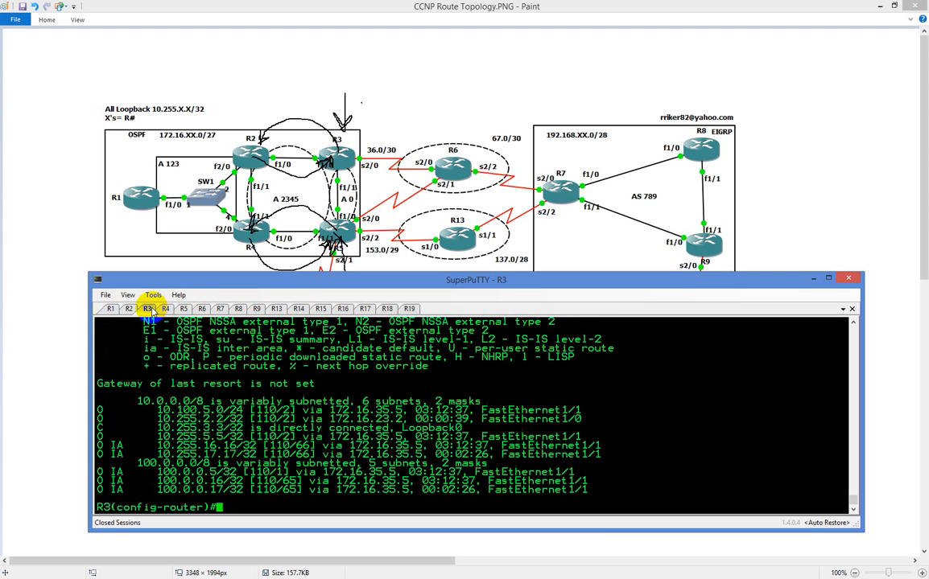
type("area 2345 vir")
key("Tab")
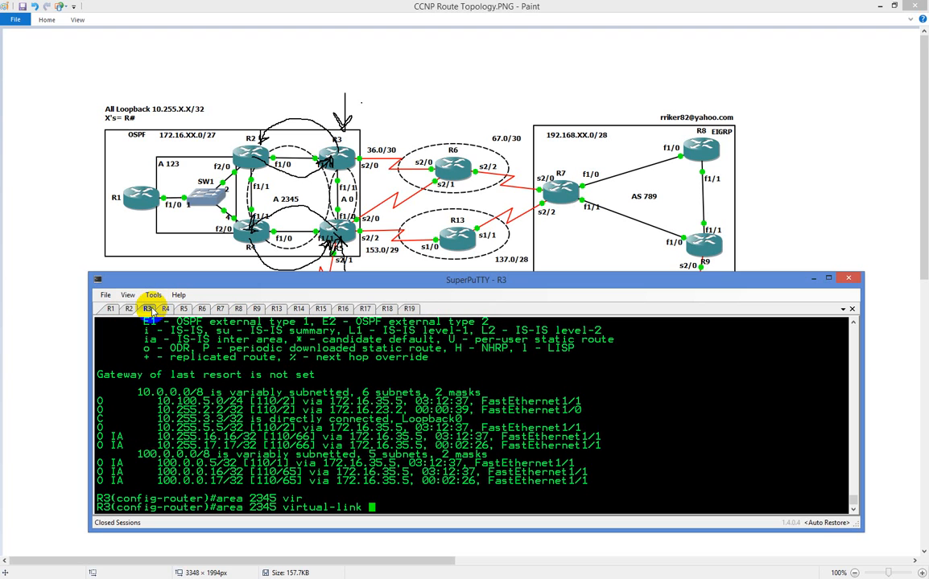
type("10.255.2.2")
key("Return")
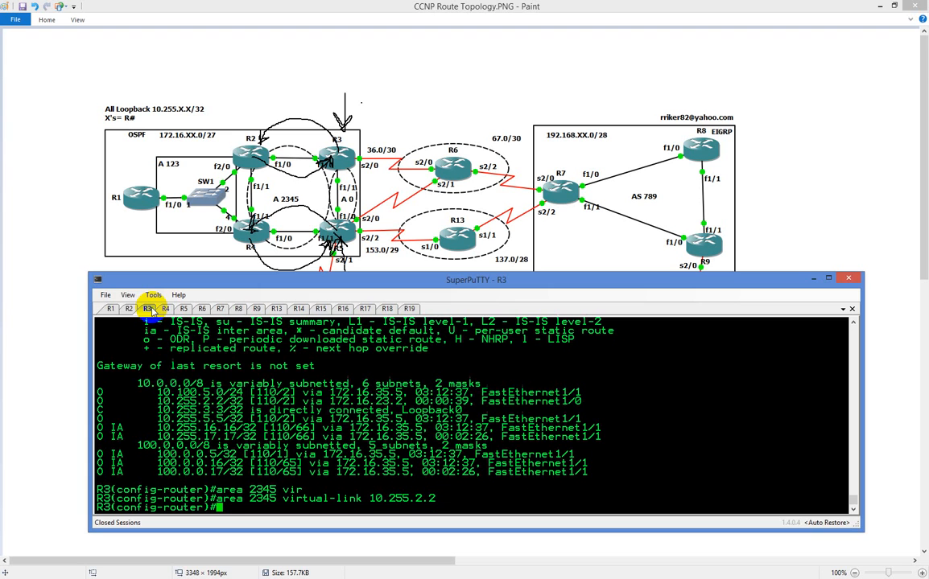
On R2, configure the matching OSPF virtual link to R3 with "area 2345 virtual-link 10.255.3.3"
left_click(130, 309)
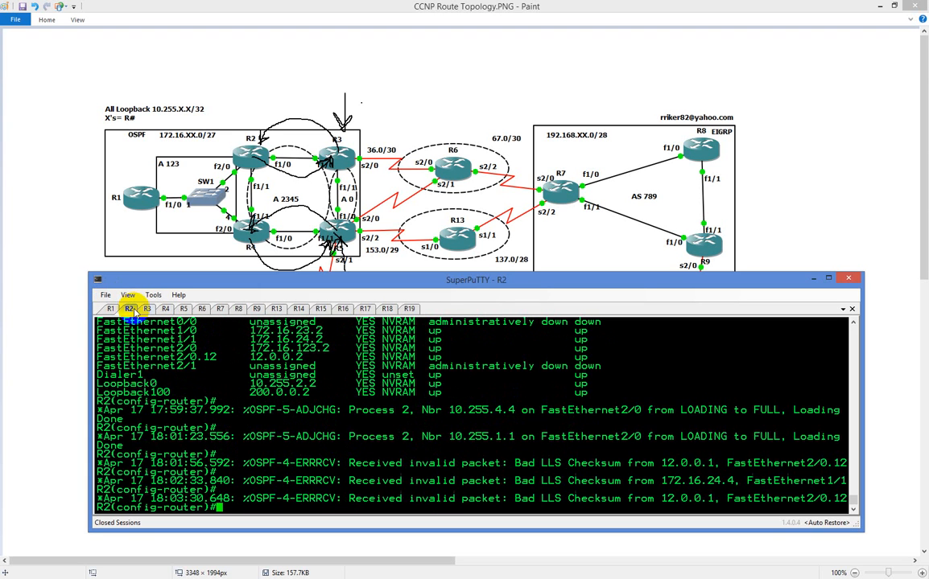
type("area 2345 vir")
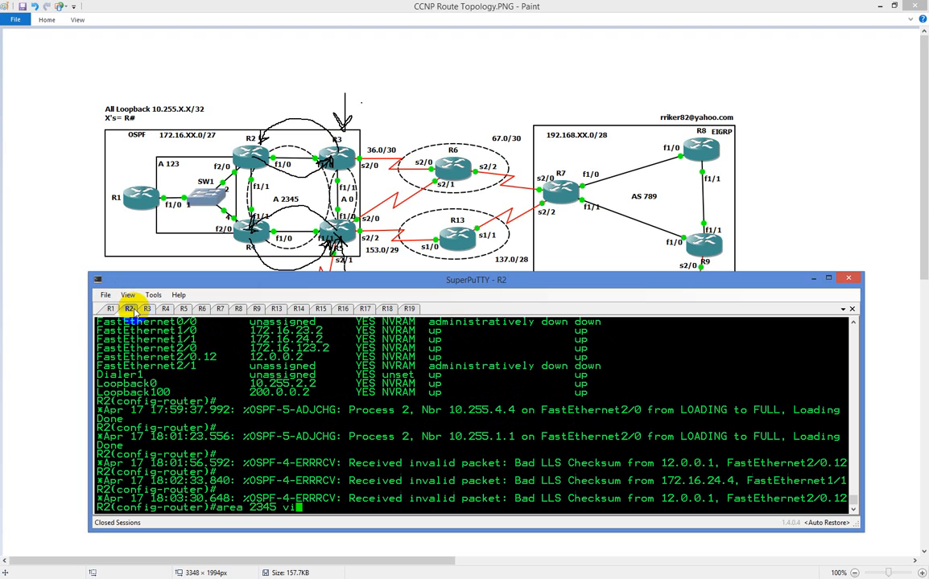
key("Tab")
type("10.255.3.3")
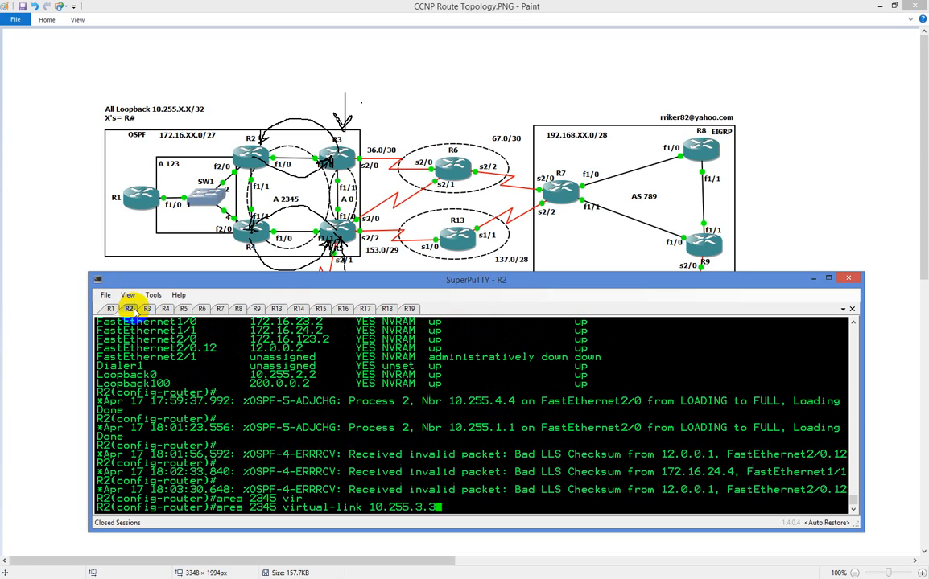
key("Return")
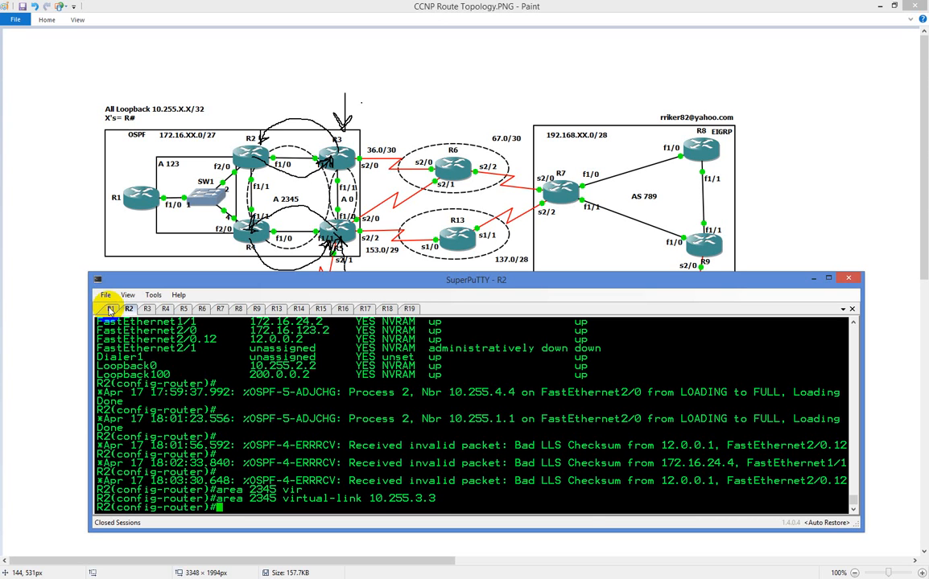
Display R2's full routing table from router configuration mode with "do sh ip route"
triple_click(584, 506)
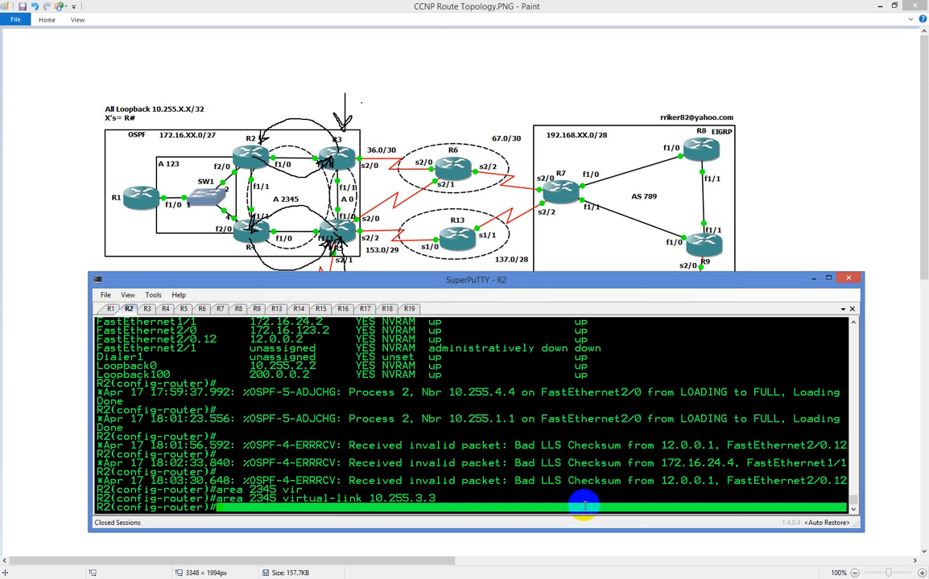
left_click(586, 505)
type("d")
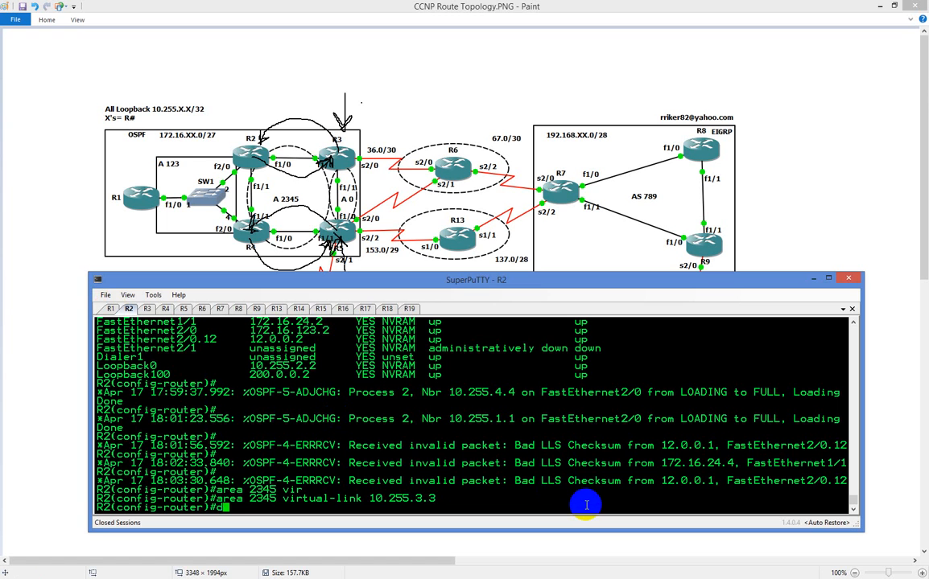
type("o sh ip route")
key("Return")
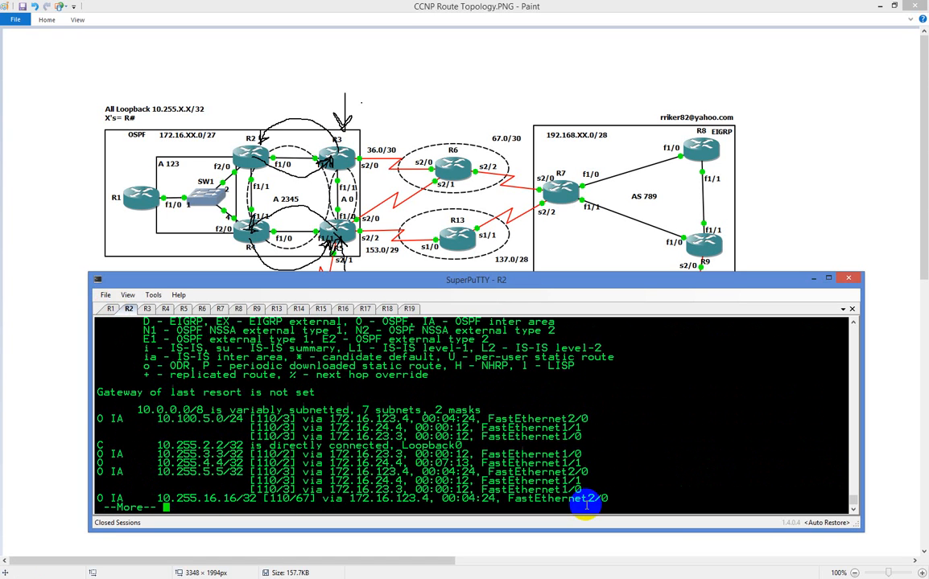
key("space")
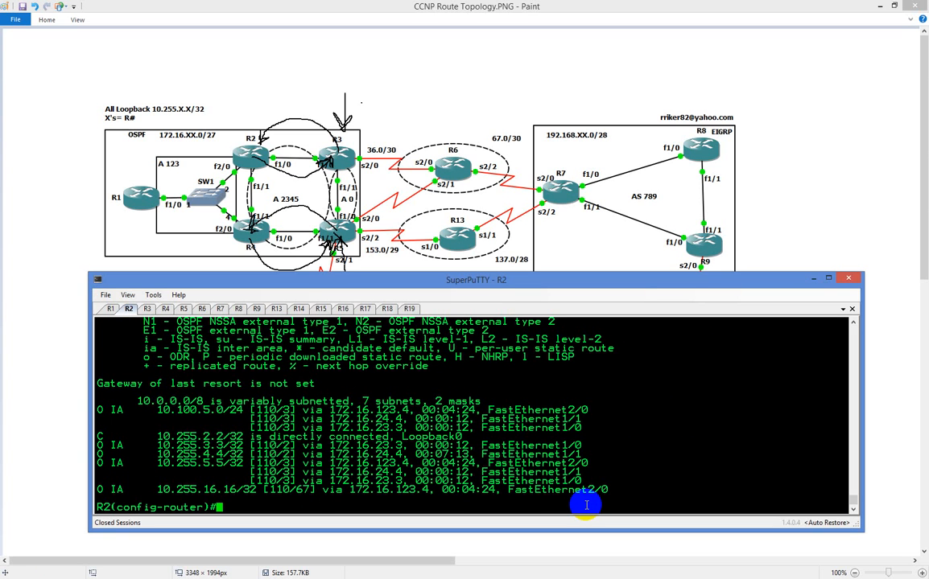
On R3, test reachability of R5's loopback with "do ping 10.255.5.5"
left_click(147, 309)
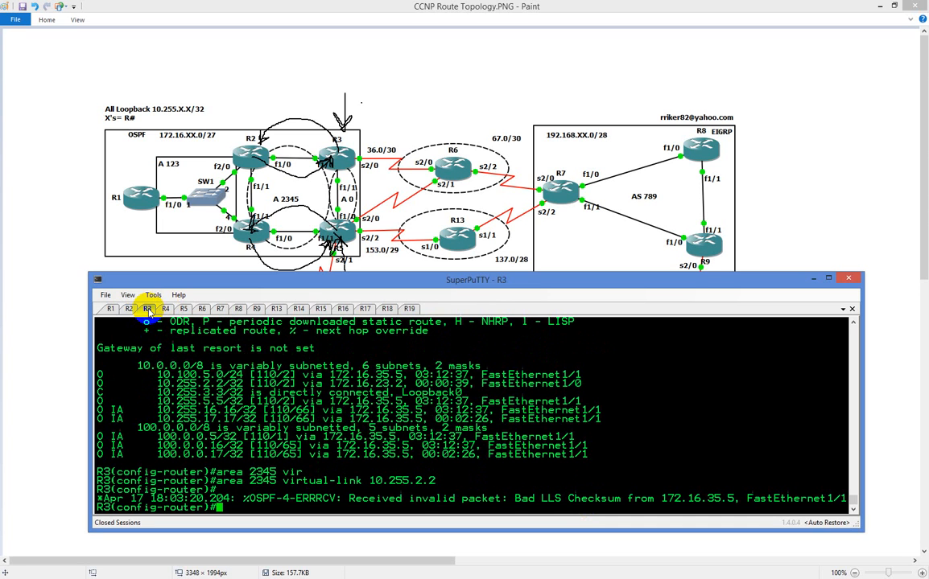
type("do ping 10.255")
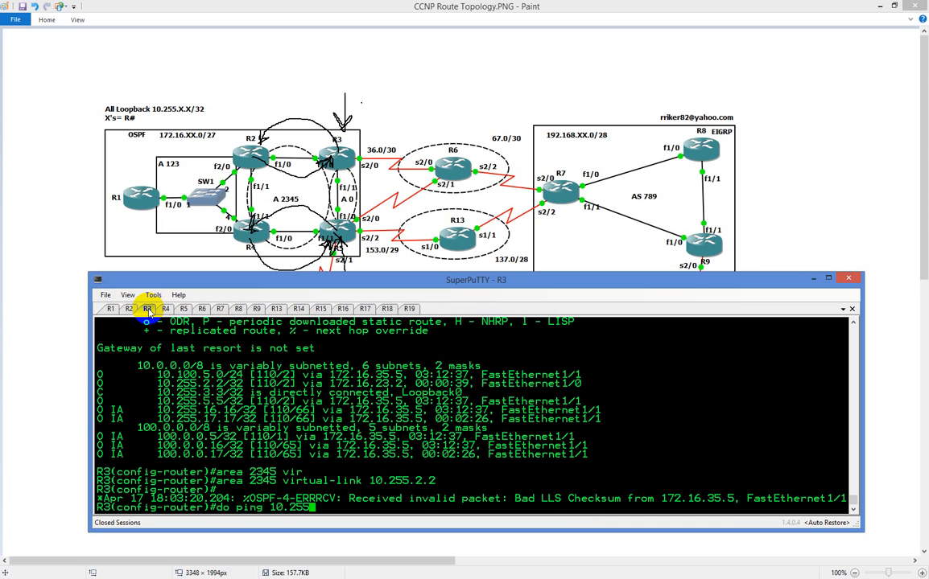
type(".5.5.")
key("Return")
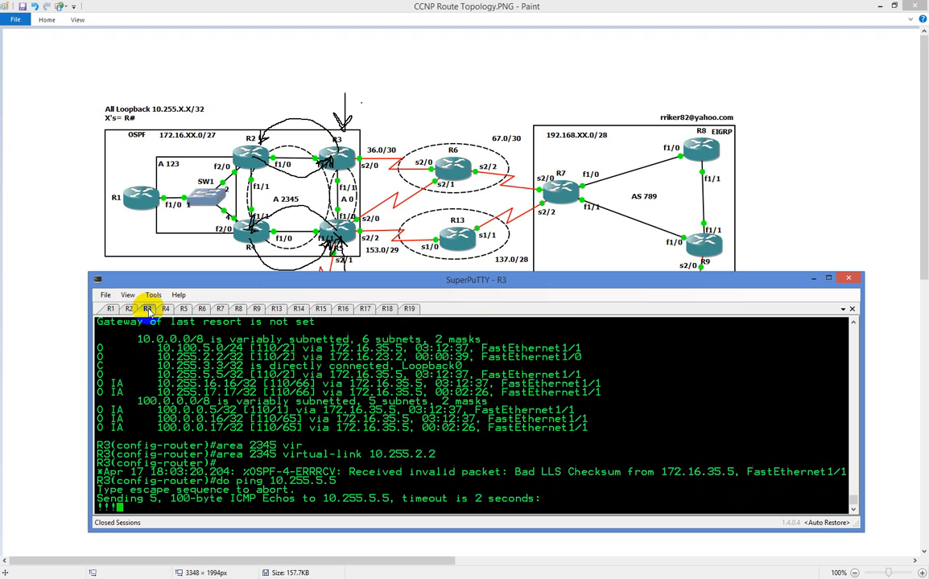
List R3's OSPF interfaces, including the virtual link, with "do sho ip ospf int br"
type("do sho ")
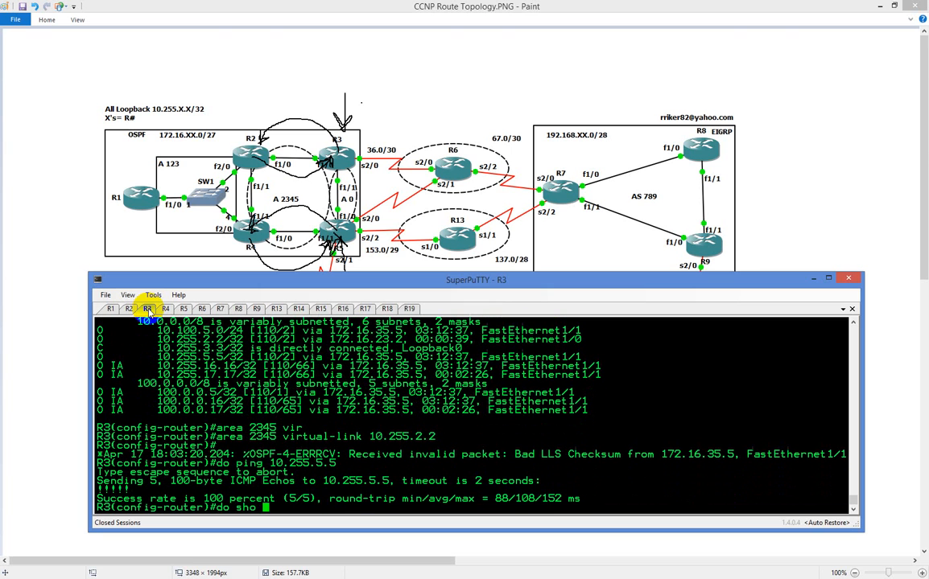
type("ip ospf int br")
key("Return")
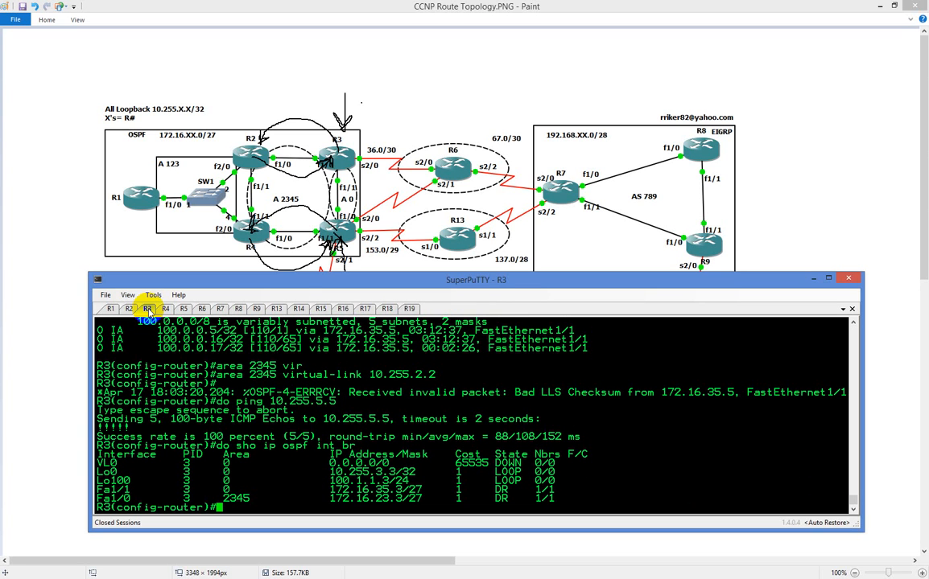
Display R3's OSPF database with "do sh ip ospf data" and examine the Area 0 router and summary link states
type("do sh ip ospf data")
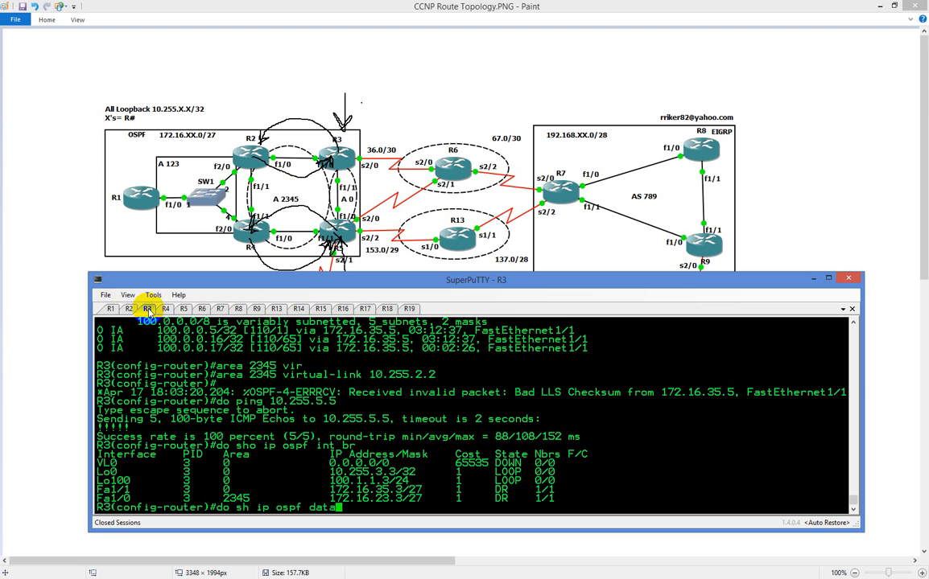
key("Return")
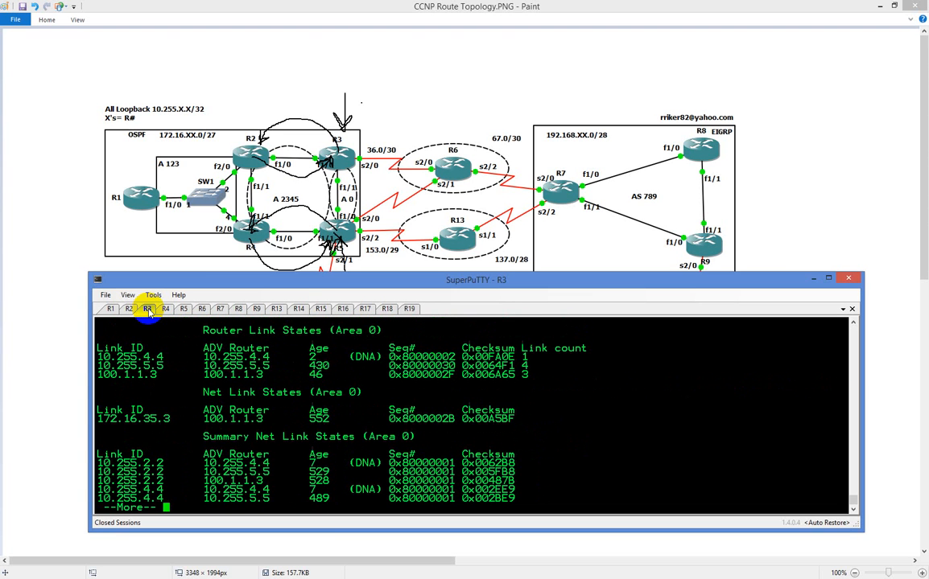
key("space")
key("space")
key("space")
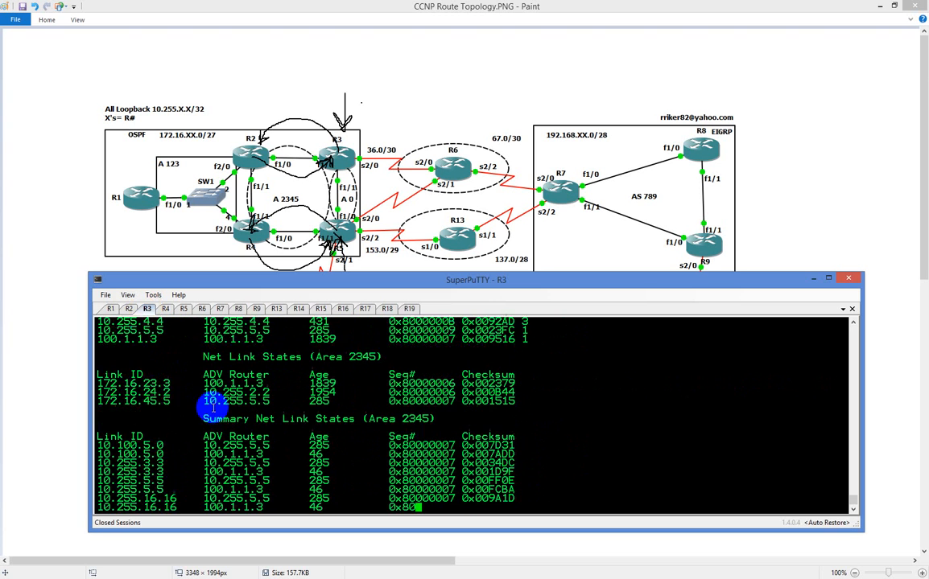
scroll(292, 431, "up", 8)
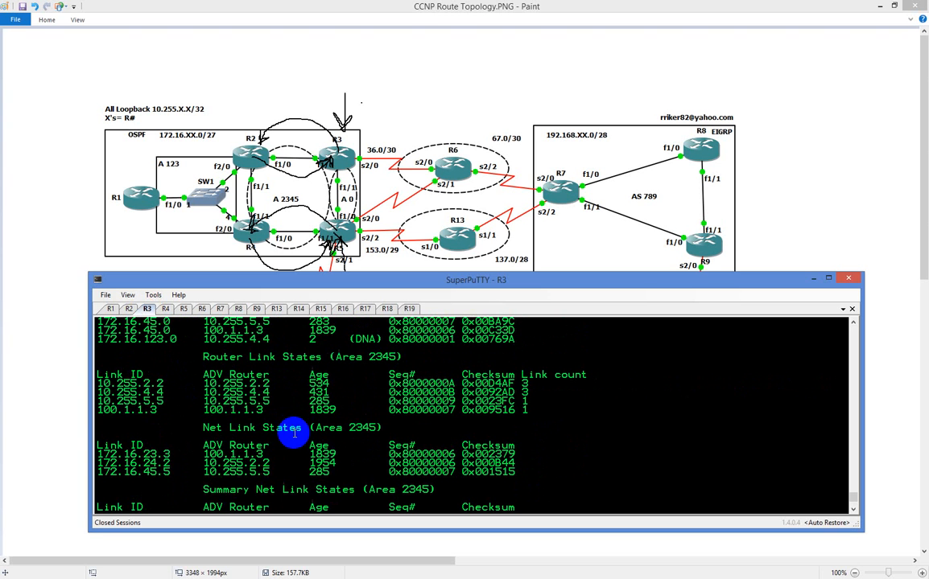
scroll(294, 419, "up", 10)
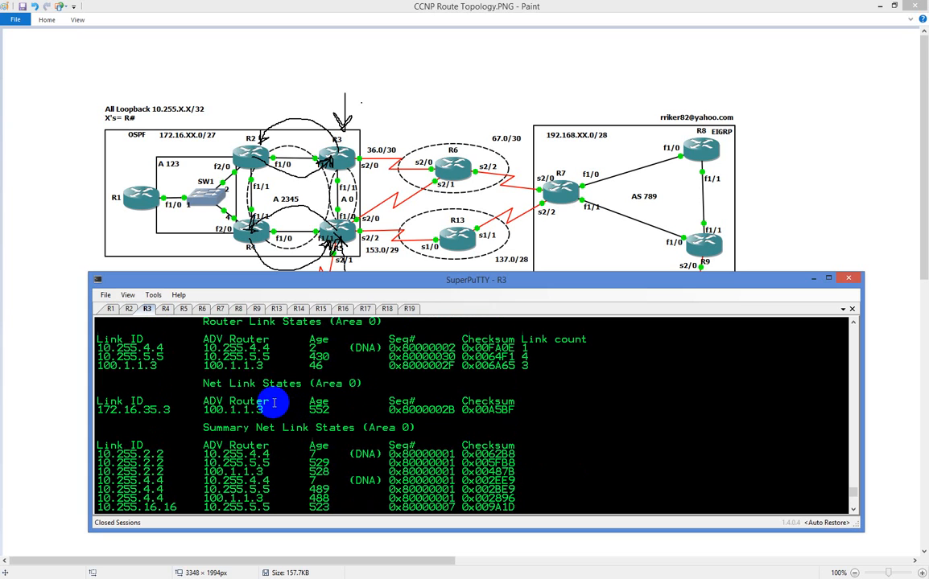
scroll(274, 402, "down", 4)
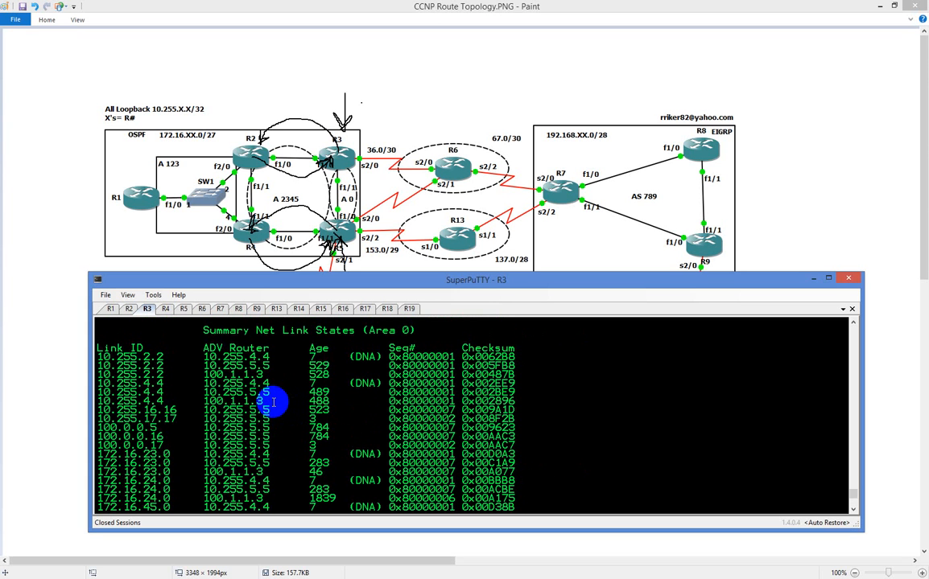
scroll(250, 402, "up", 4)
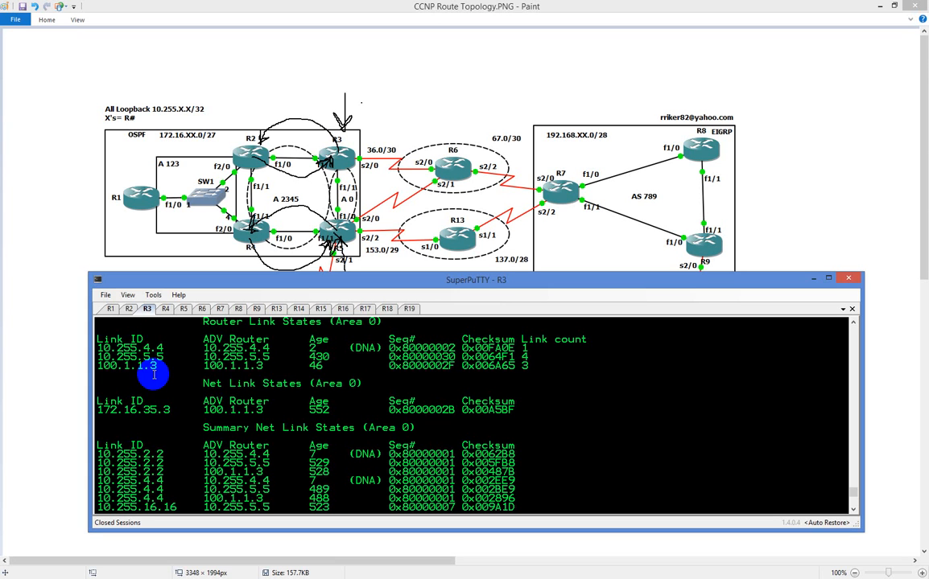
On R5, display the OSPF database with "do sh ip ospf database" and check the Area 0 router link states
left_click(126, 313)
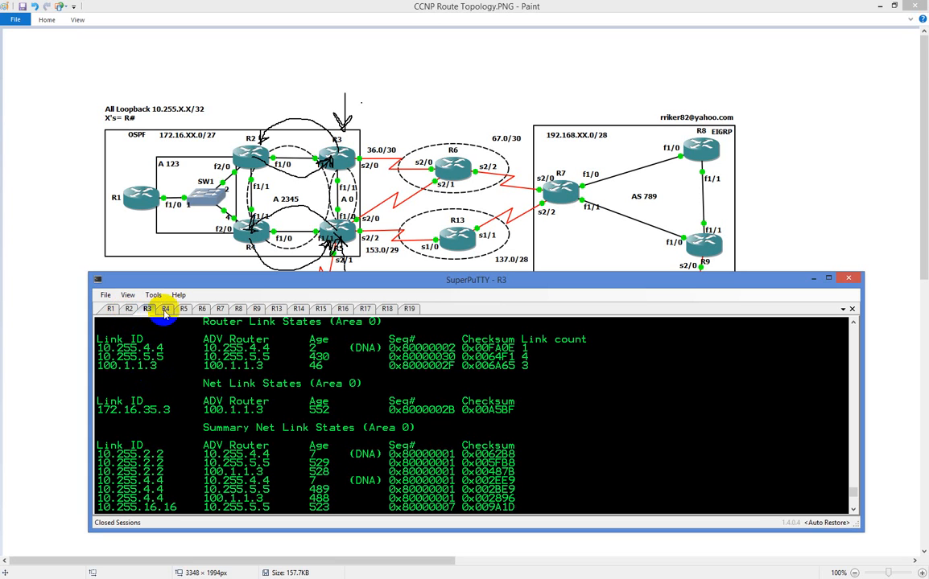
left_click(166, 309)
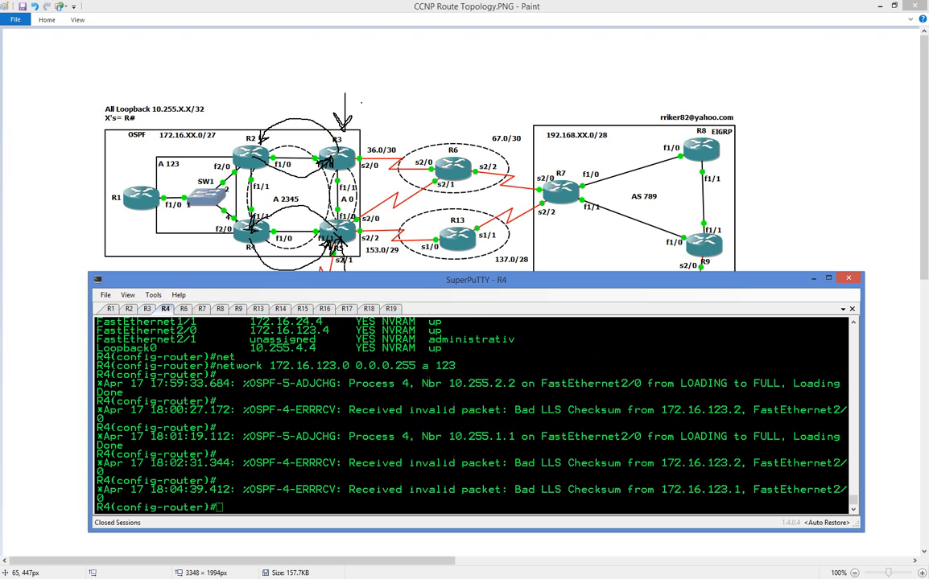
left_click(183, 309)
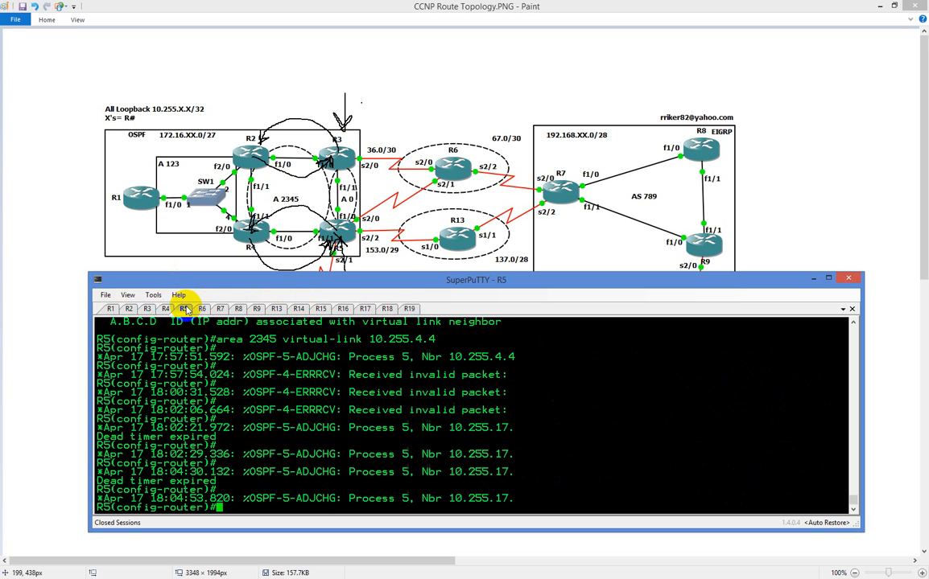
type("do sh ip so")
key("BackSpace")
key("BackSpace")
type("ospf da")
key("Return")
key("Up")
type("tabase")
key("Return")
left_click_drag(135, 320, 153, 356)
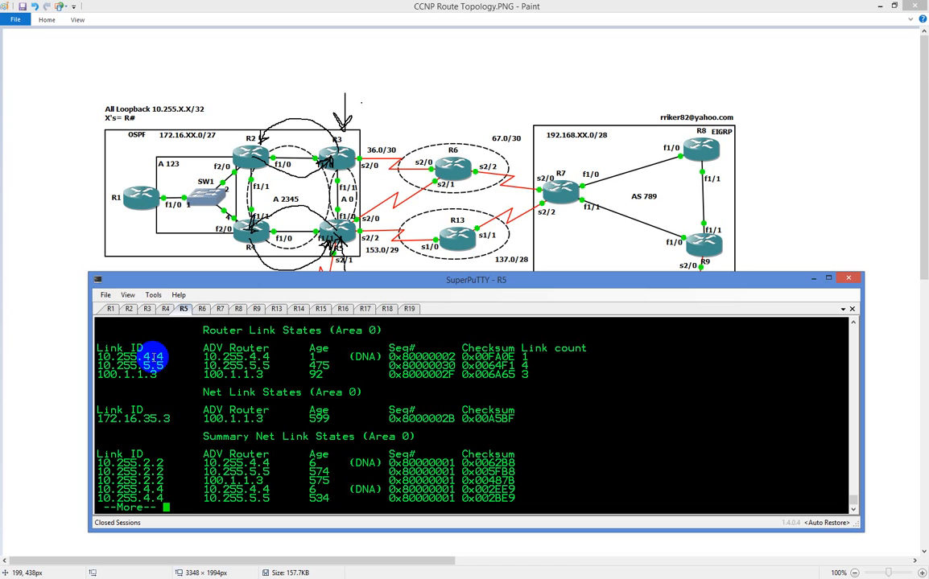
Return to R3's OSPF database output and re-examine its Area 0 router link IDs
left_click(128, 308)
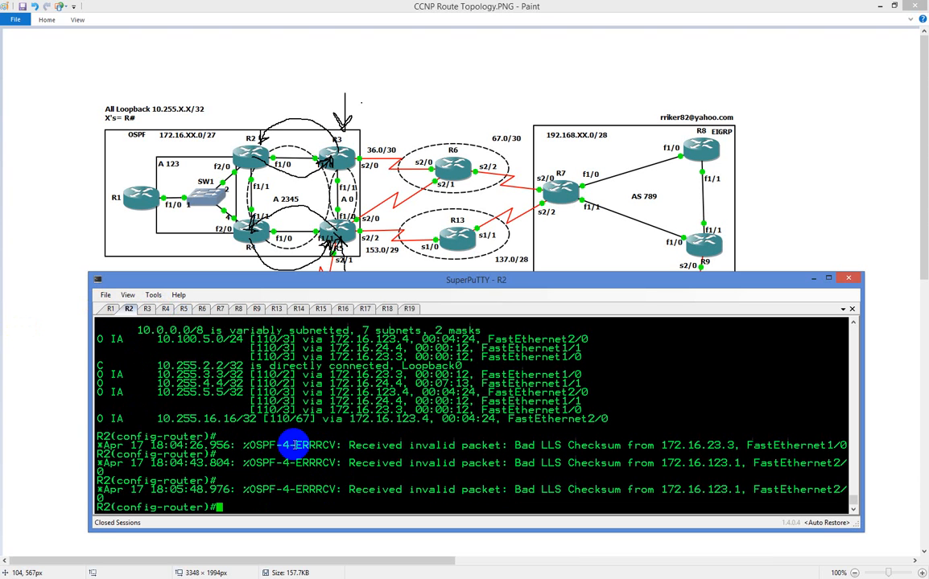
left_click(145, 309)
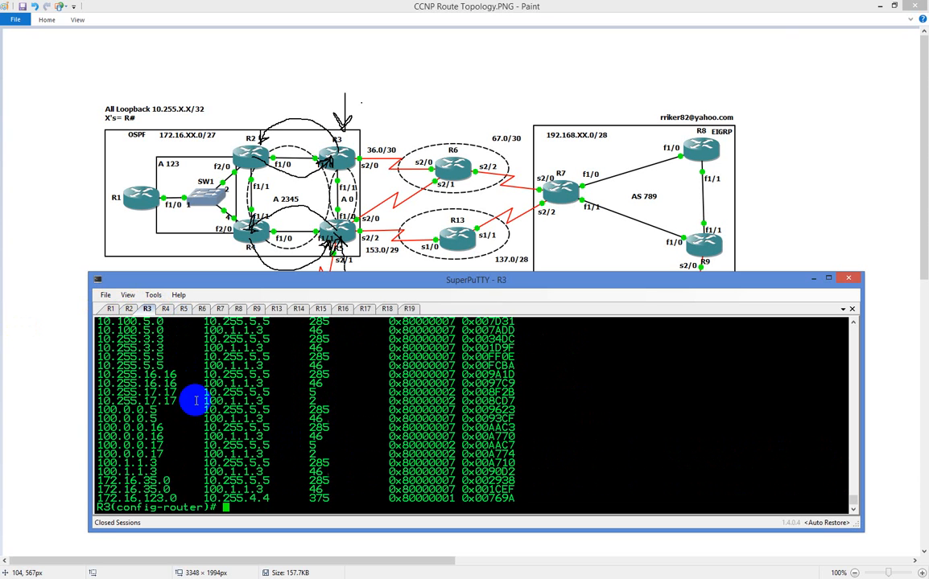
scroll(190, 399, "up", 10)
scroll(183, 396, "up", 4)
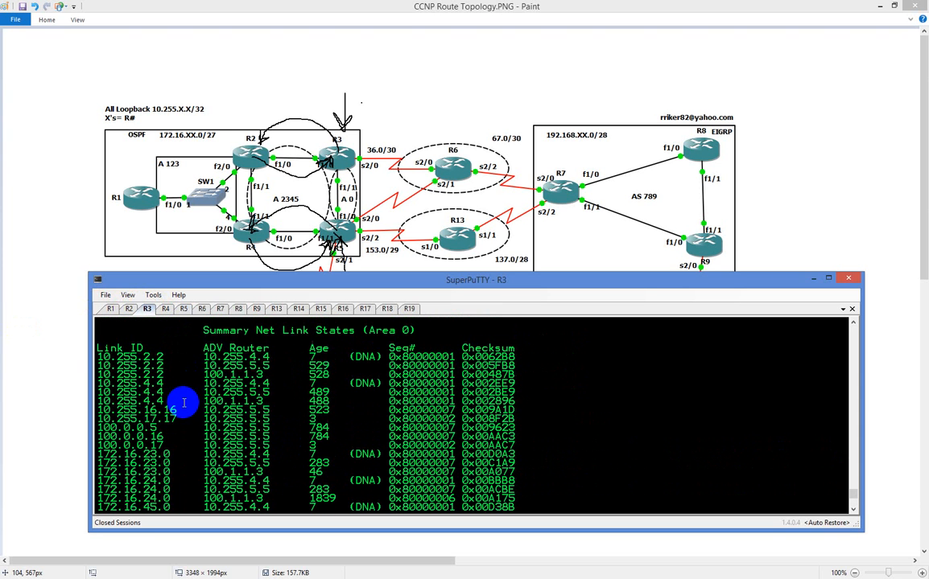
scroll(161, 373, "up", 7)
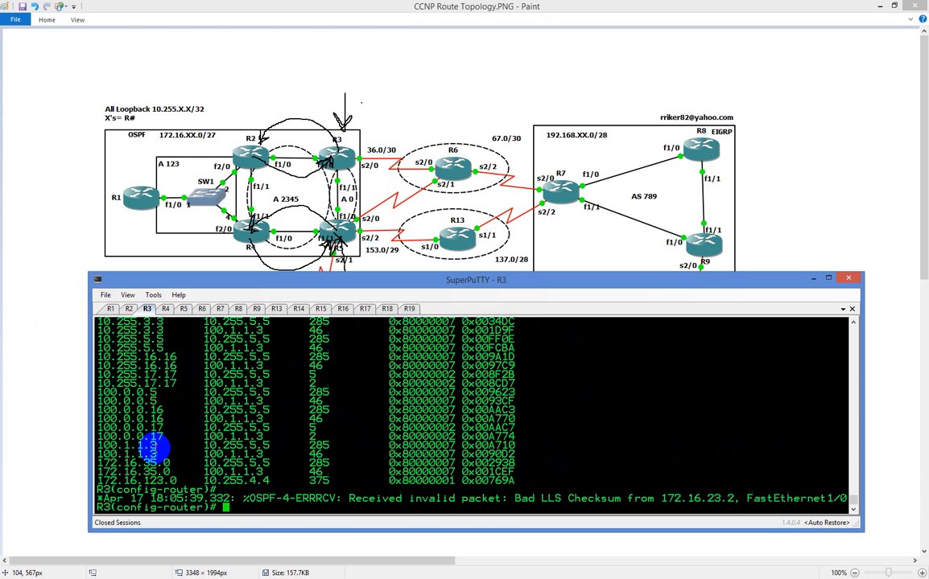
scroll(152, 445, "up", 10)
scroll(155, 450, "up", 5)
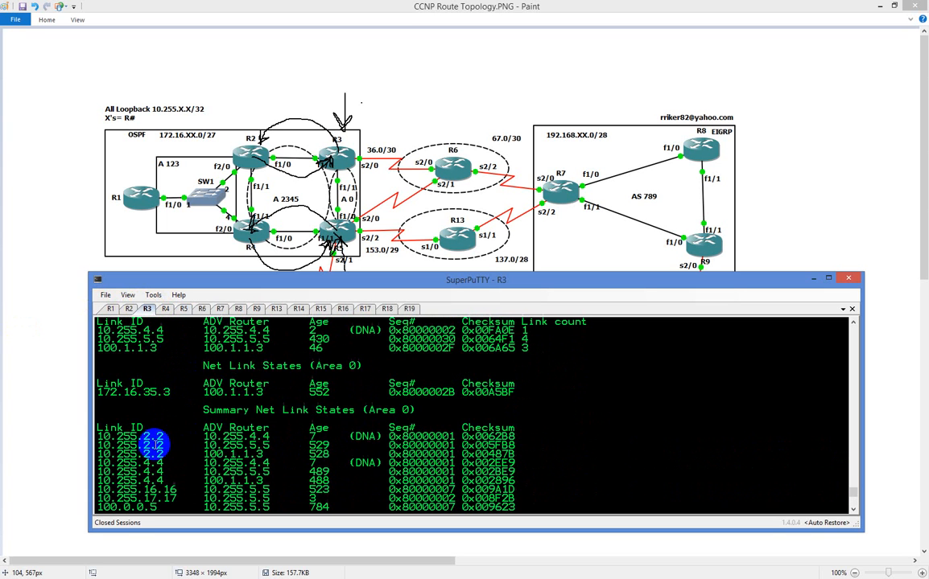
On R2, display the OSPF database with "do sh ip ospf data" and review the router link states of areas 0, 123 and 2345
left_click(129, 310)
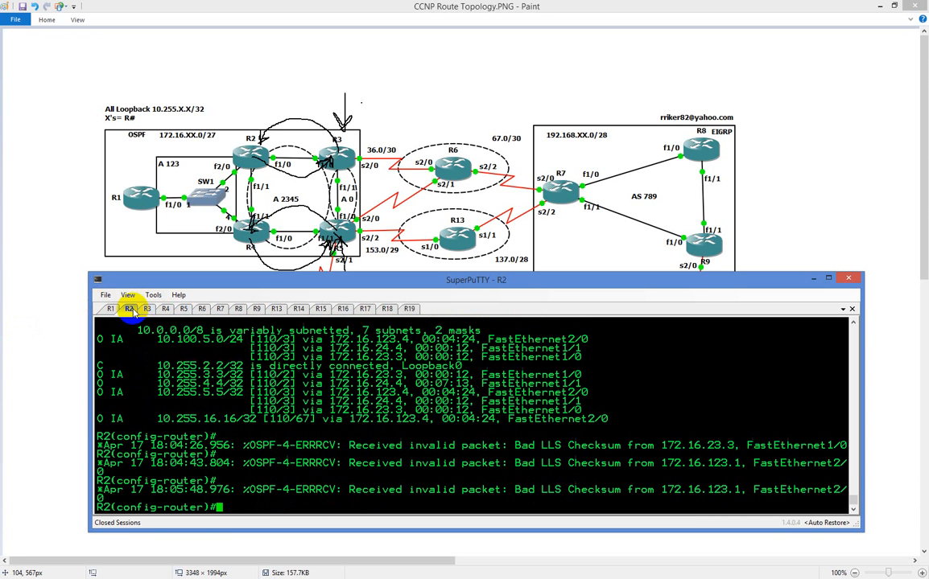
type("do ship")
key("BackSpace")
key("BackSpace")
key("BackSpace")
type("ip ospf data")
key("Return")
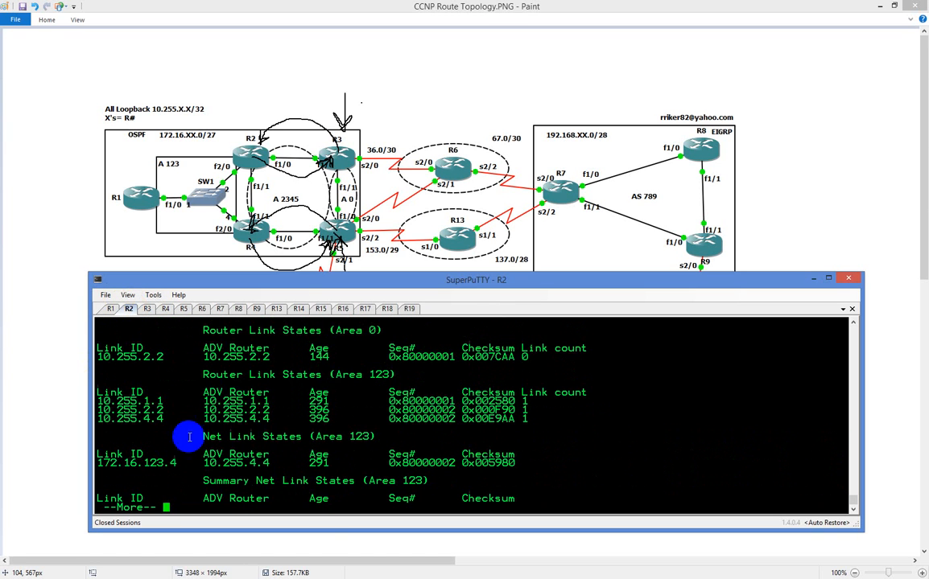
scroll(190, 437, "up", 4)
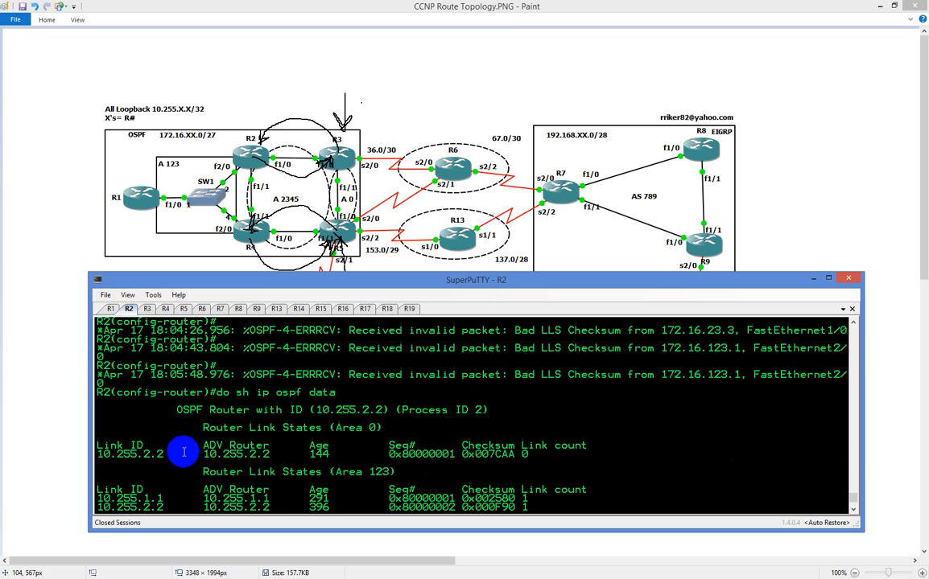
scroll(183, 453, "down", 4)
key("space")
key("space")
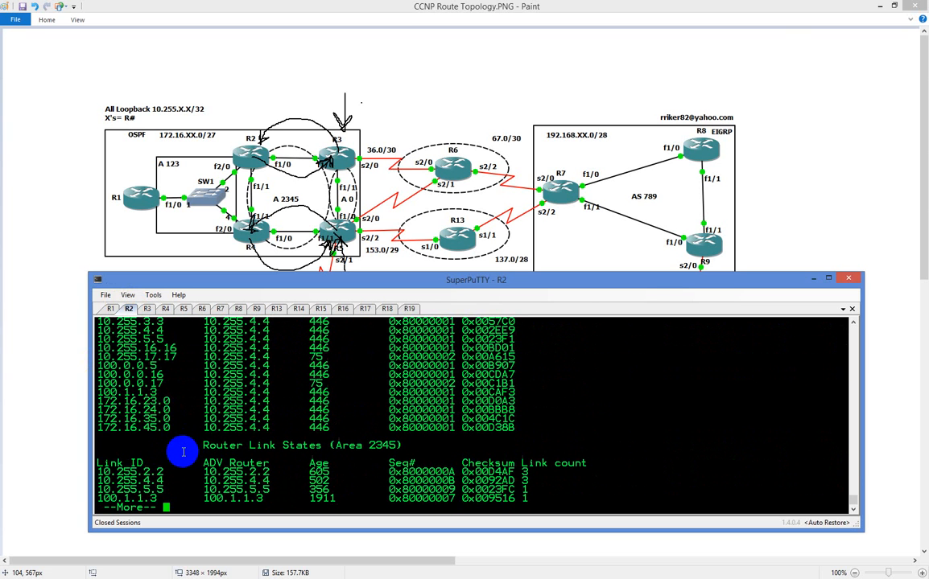
Show the OSPF sections of R2's running configuration with "do sh run | sec ospf"
type("do sh ru")
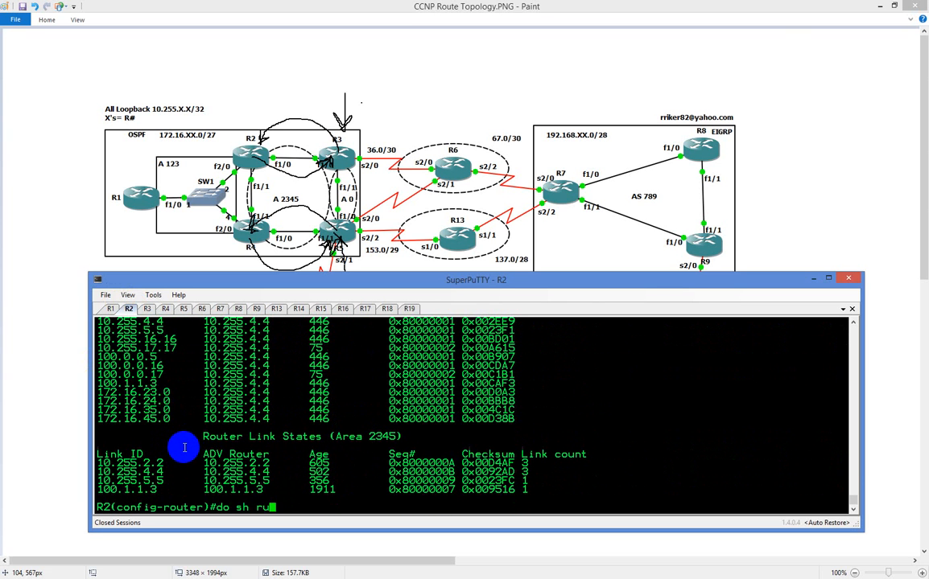
type("n | sec osfp")
key("BackSpace")
key("BackSpace")
type("pf")
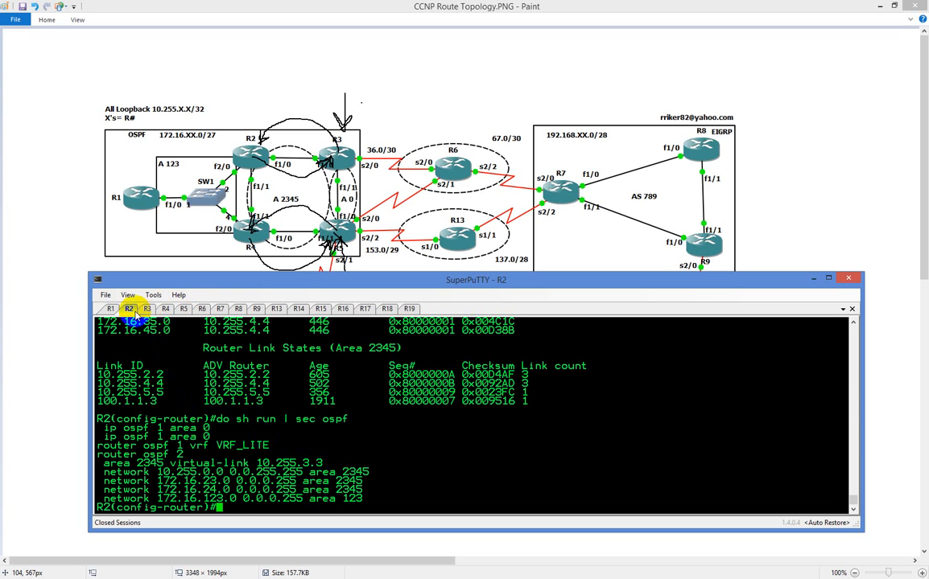
List R2's interfaces and their IP addresses with "do sh ip int br"
type("do sh ip int br")
key("Return")
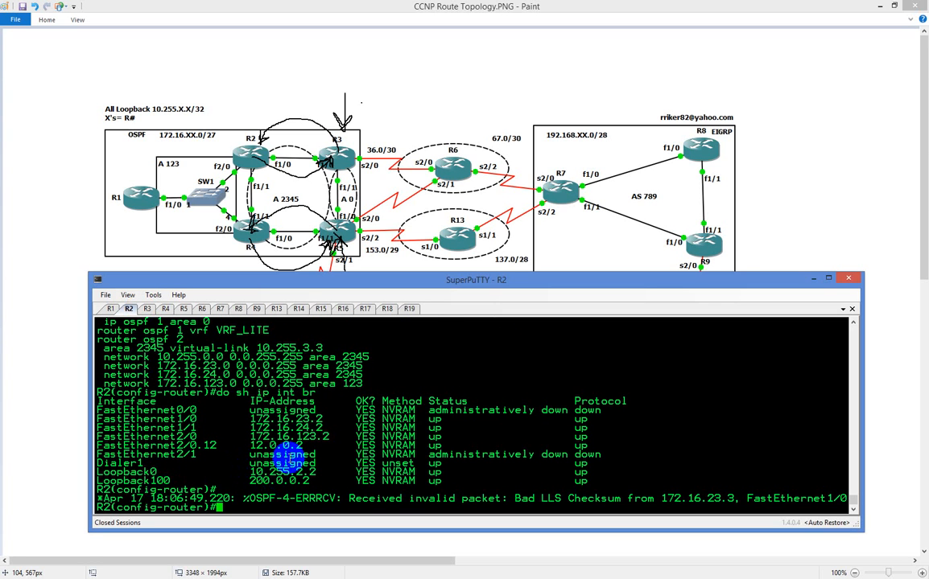
Display R2's OSPF process details with "do sh ip ospf", check its router ID, and compare with the router ID in R3's database output
type("do sh ip ospf")
key("Return")
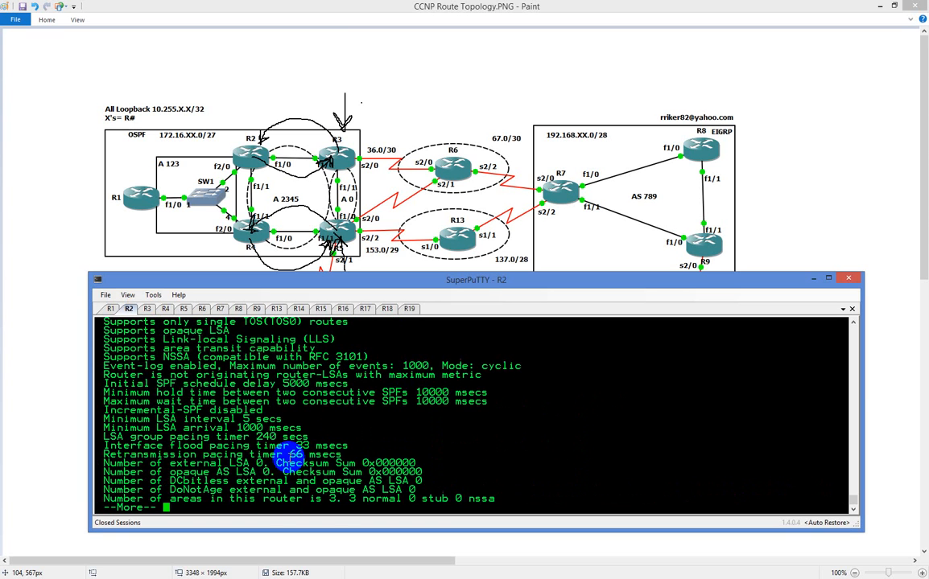
key("space")
scroll(330, 467, "up", 10)
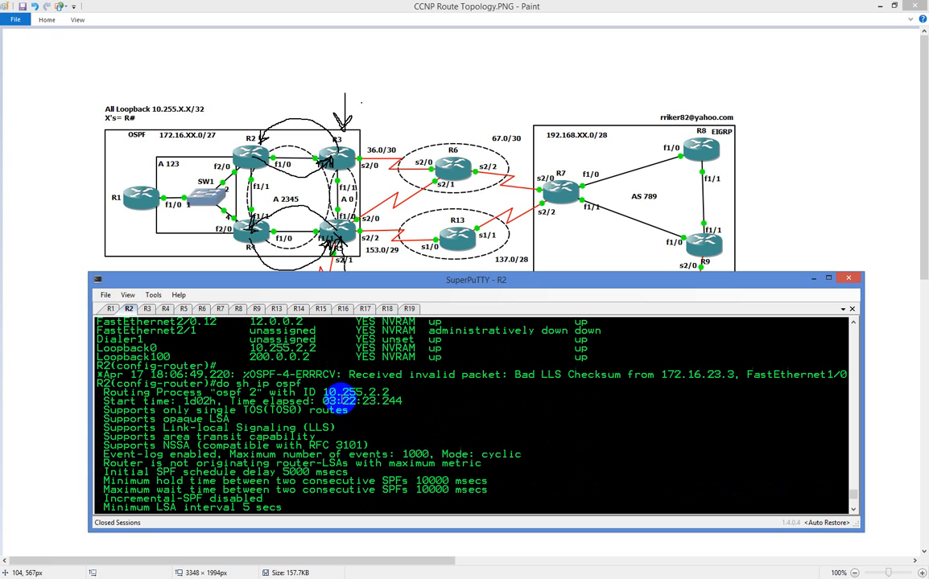
left_click_drag(322, 392, 388, 392)
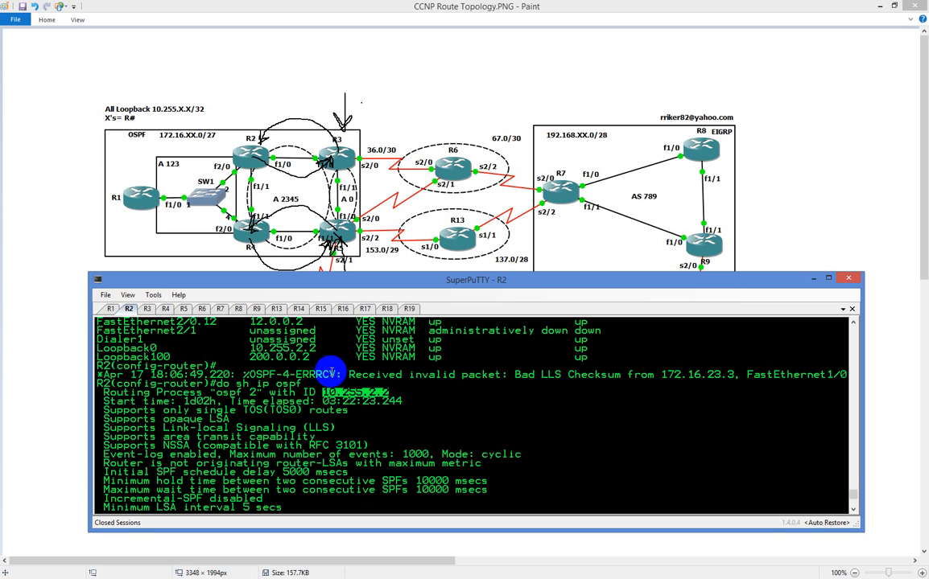
scroll(281, 370, "down", 10)
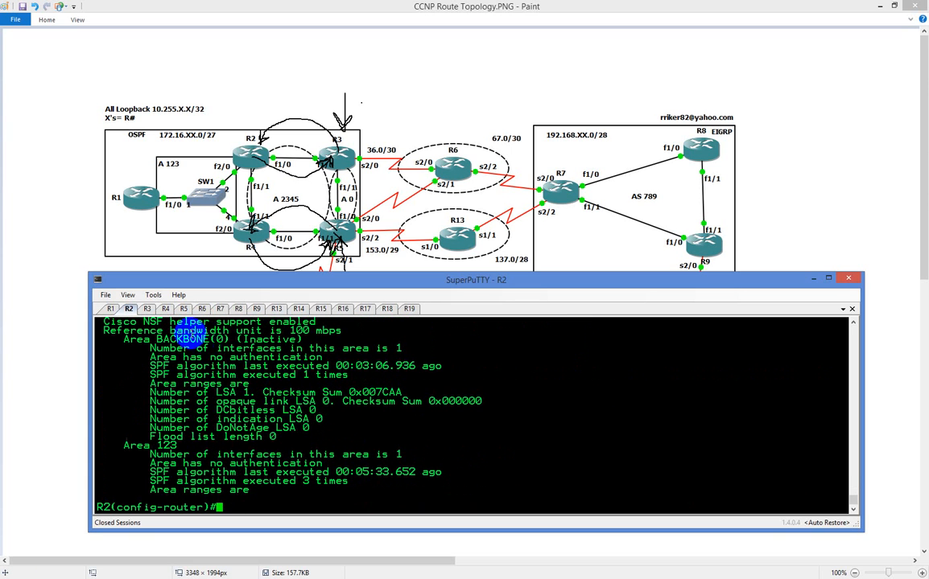
left_click(147, 309)
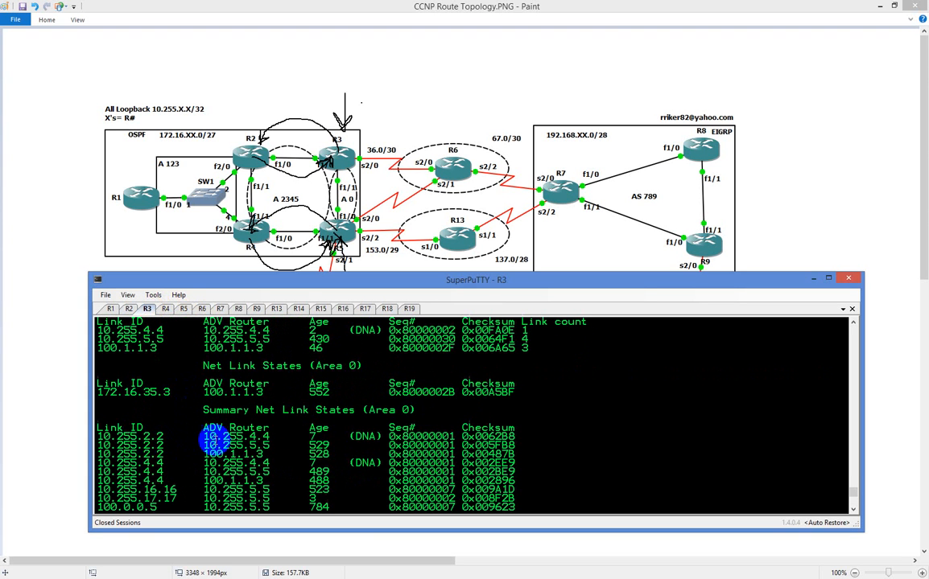
scroll(203, 437, "up", 4)
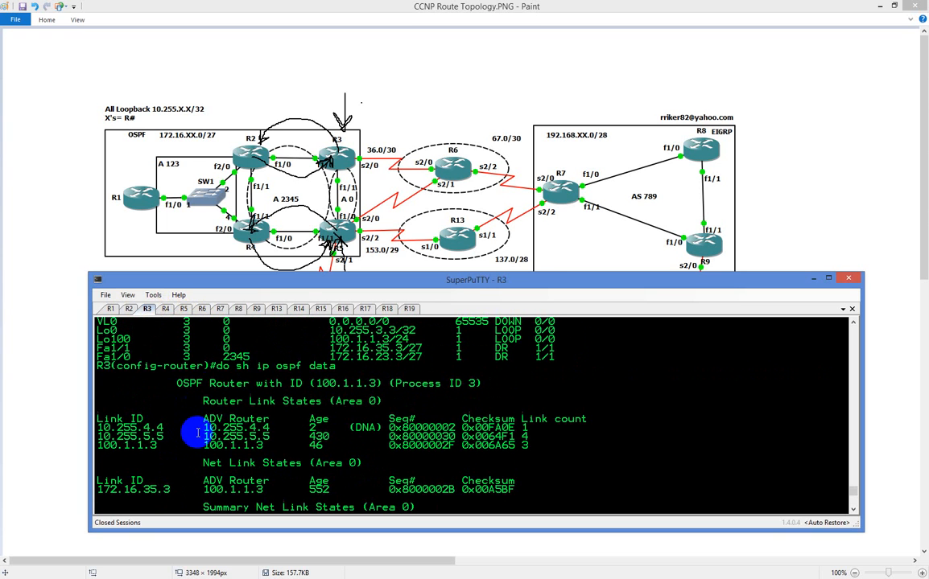
On R2, remove the virtual link to 10.255.3.3 with "no area 2345 virtual-link 10.255.3.3"
left_click(131, 310)
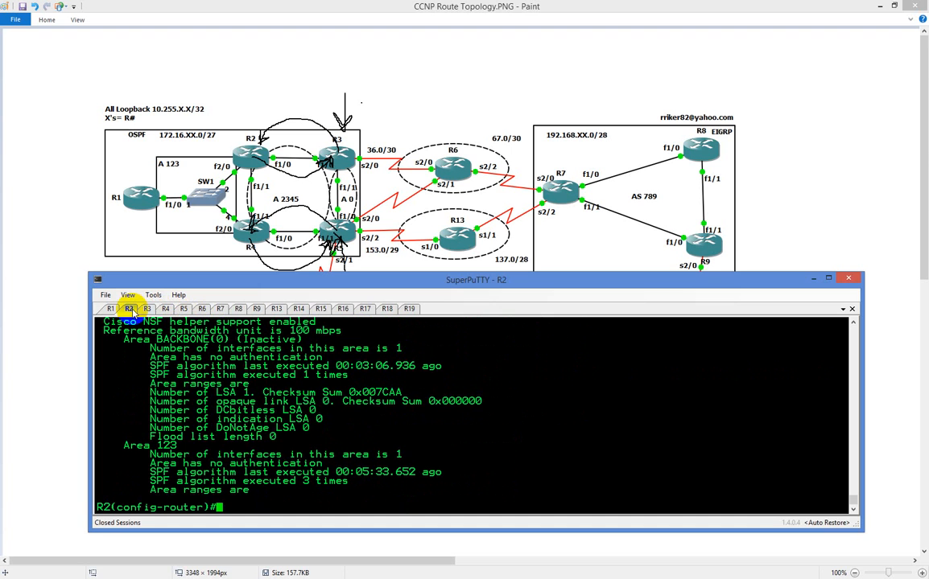
key("Up")
key("Up")
key("Up")
key("Up")
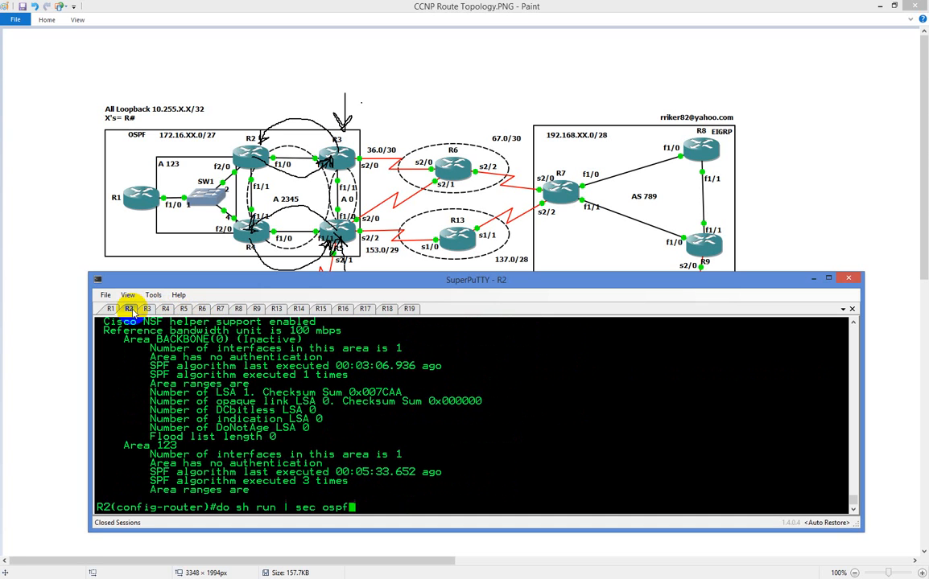
key("Up")
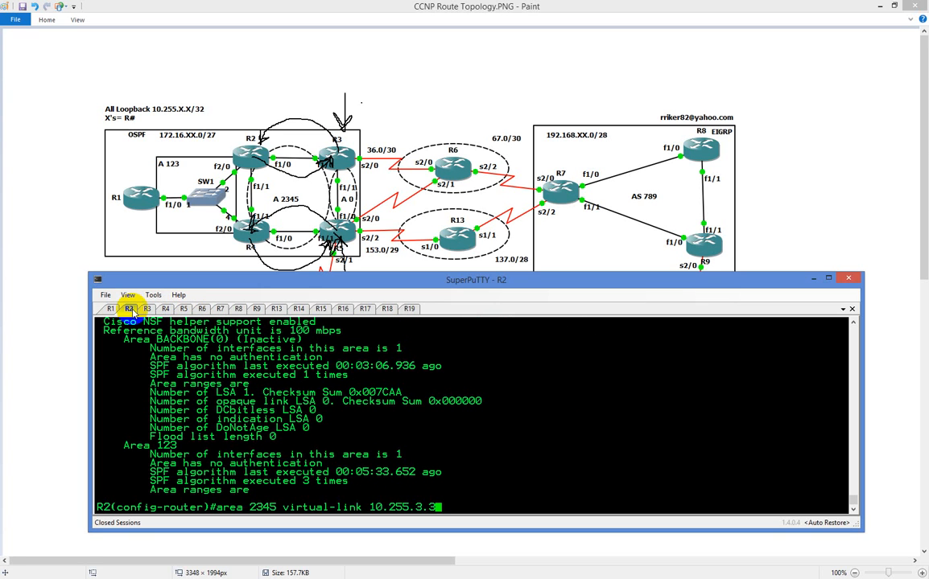
key("Home")
type("no")
key("Return")
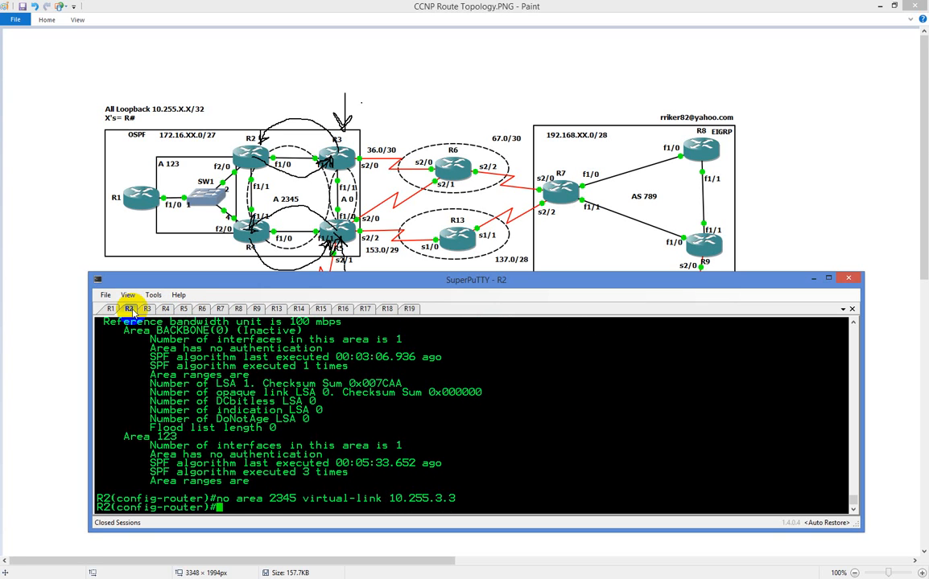
Display R2's OSPF database with "do sh ip os dat" and copy advertising router ID 100.1.1.3 from the area 2345 router link states
type("do sh ip os dat")
key("Return")
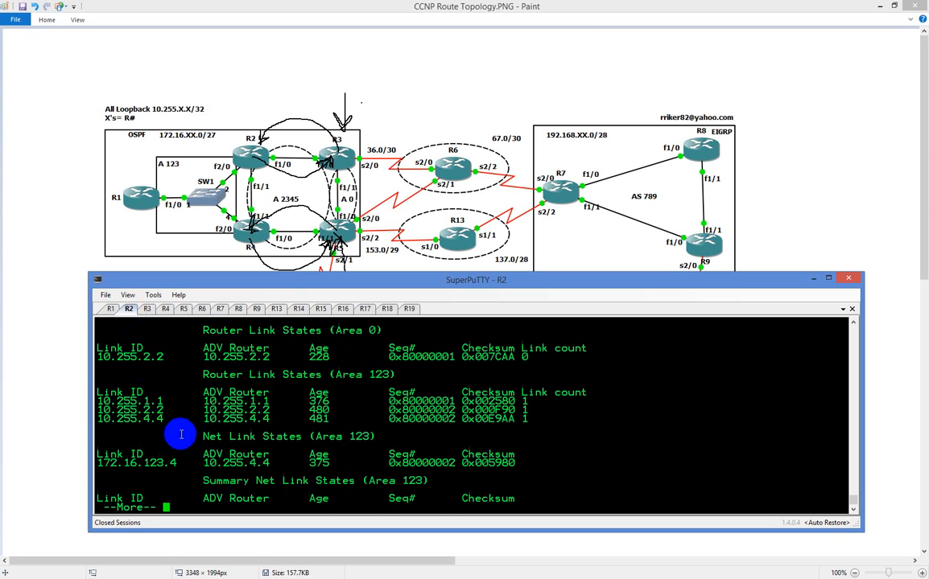
key("space")
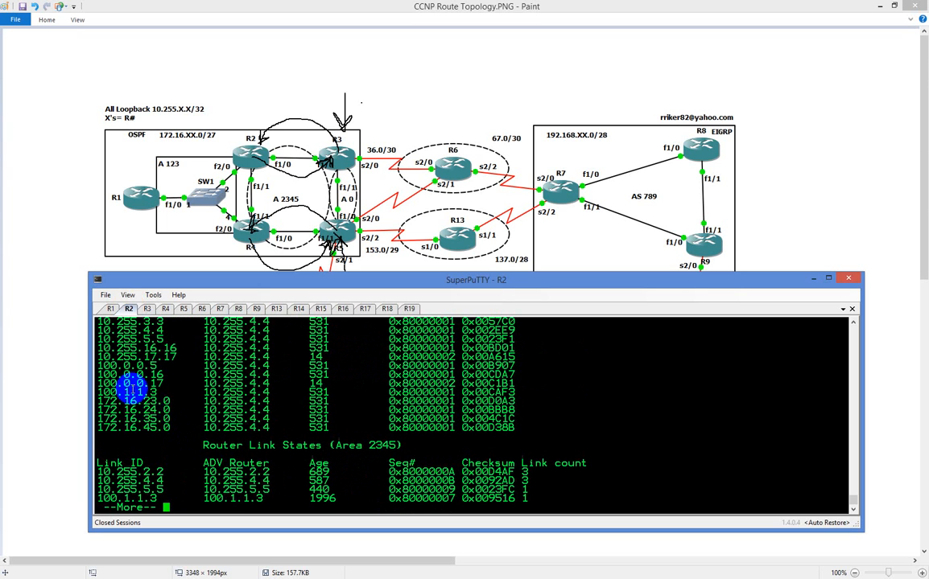
double_click(228, 501)
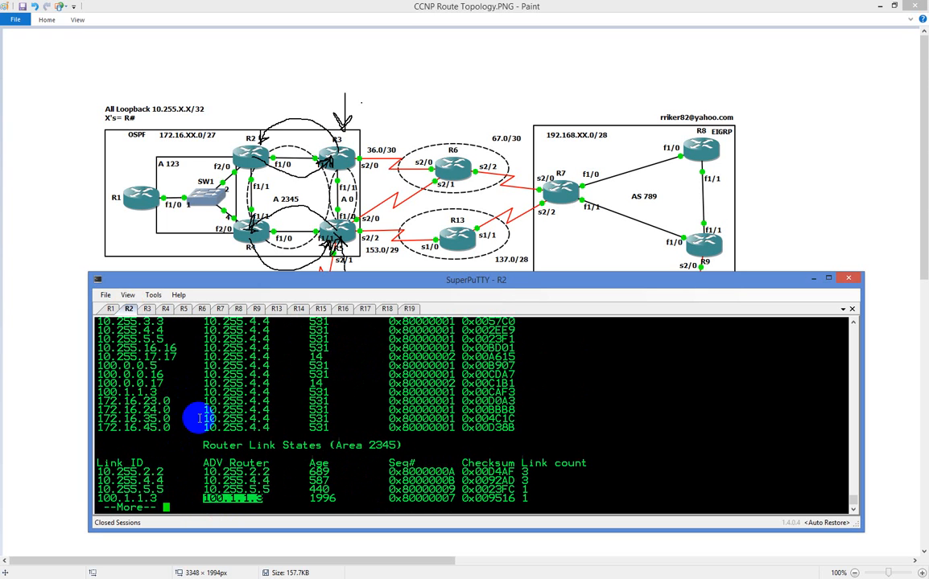
key("q")
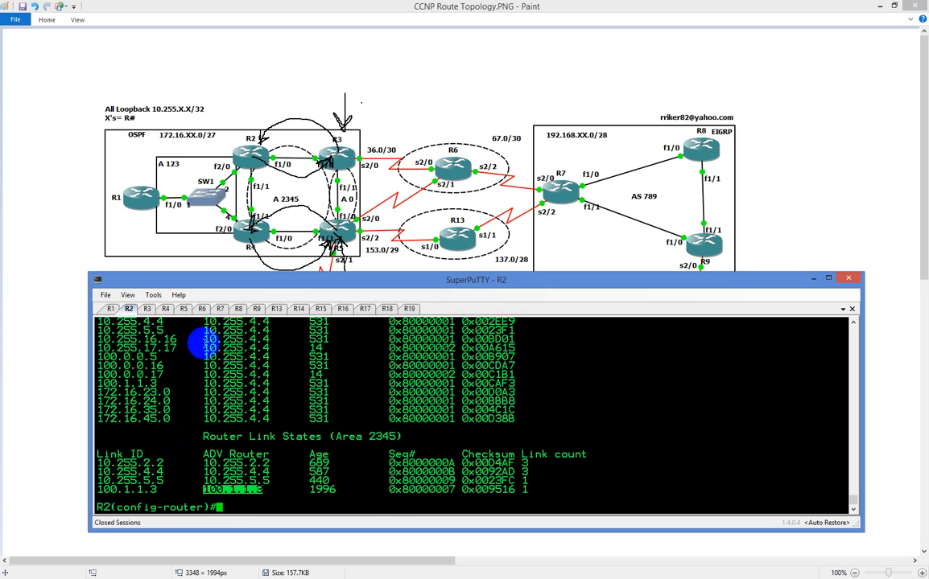
Check the area 2345 router link states in R3's OSPF database output
left_click(148, 309)
scroll(229, 385, "down", 7)
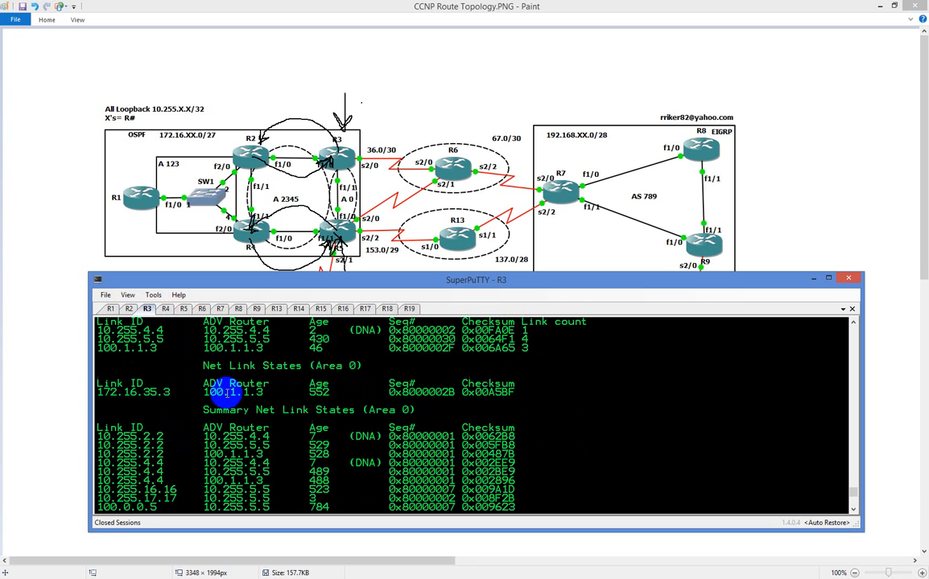
scroll(223, 392, "up", 6)
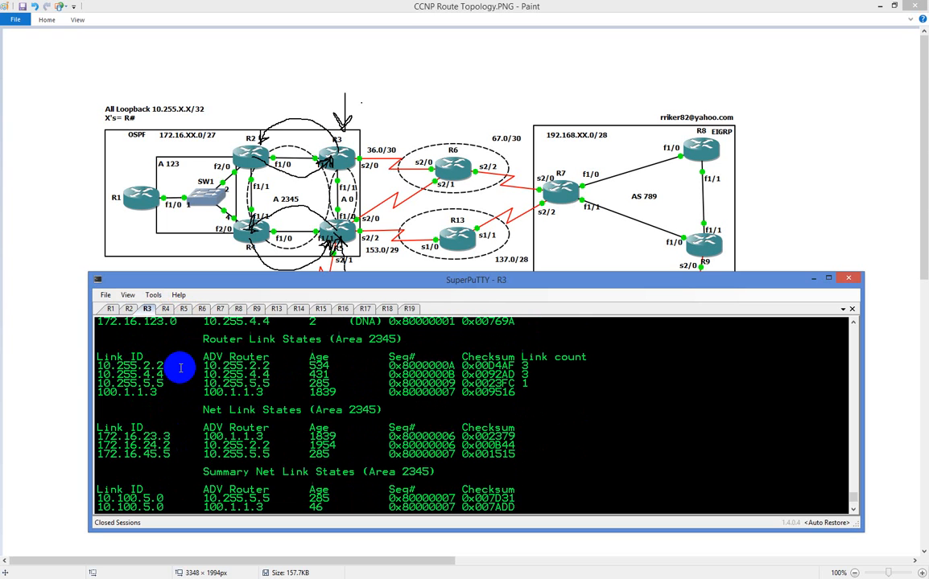
scroll(175, 375, "up", 4)
scroll(175, 375, "down", 4)
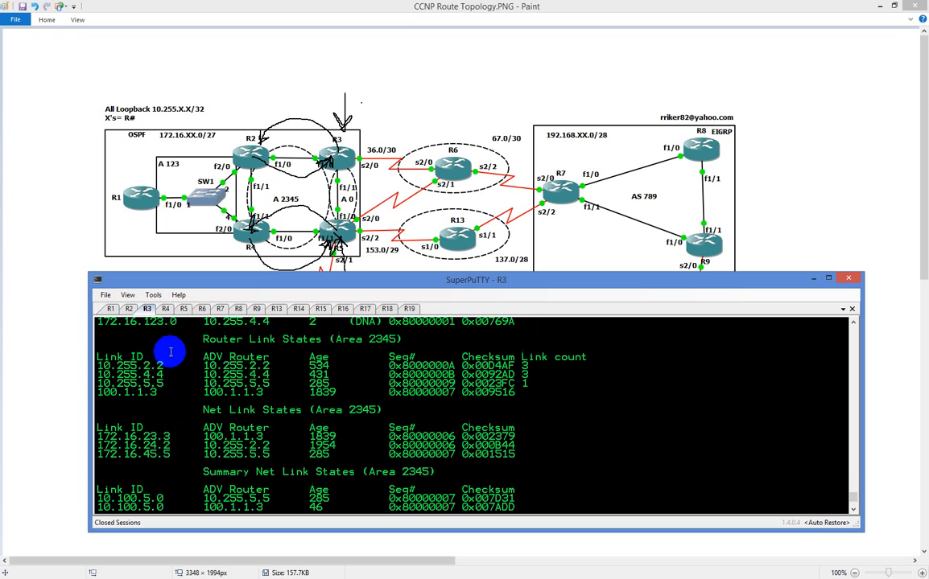
On R2, create the virtual link to R3's router ID with "area 2345 virtual-link 100.1.1.3"
left_click(129, 310)
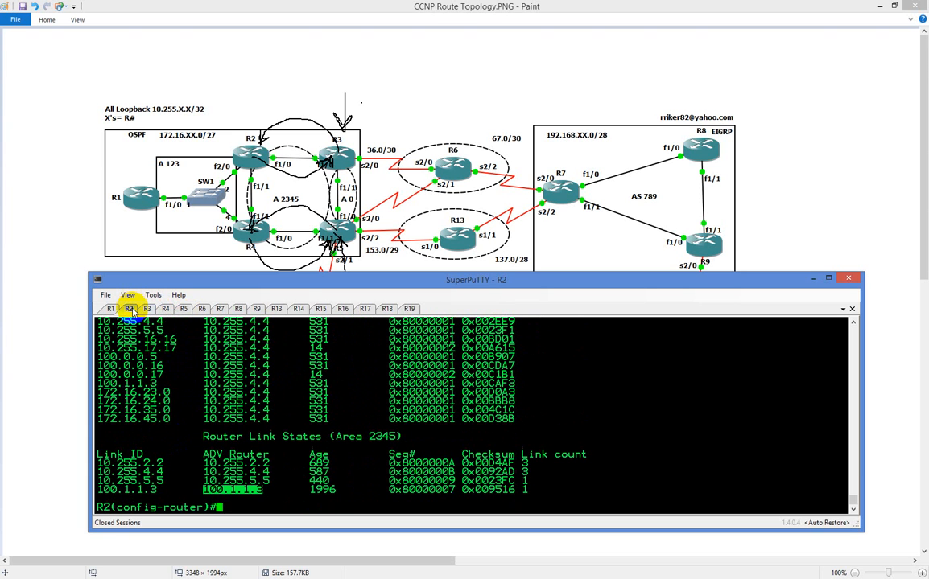
type("area 2345 vir")
key("Tab")
right_click(630, 437)
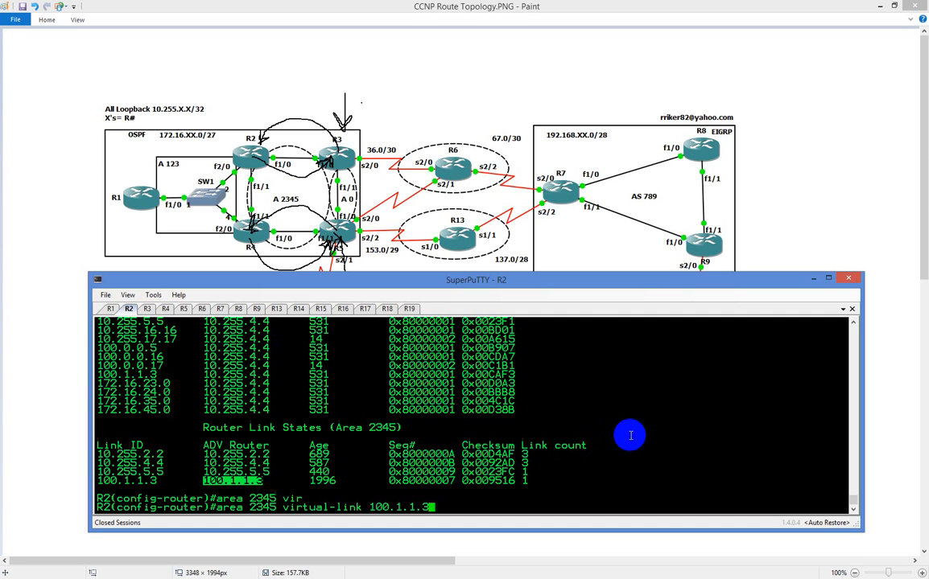
key("Return")
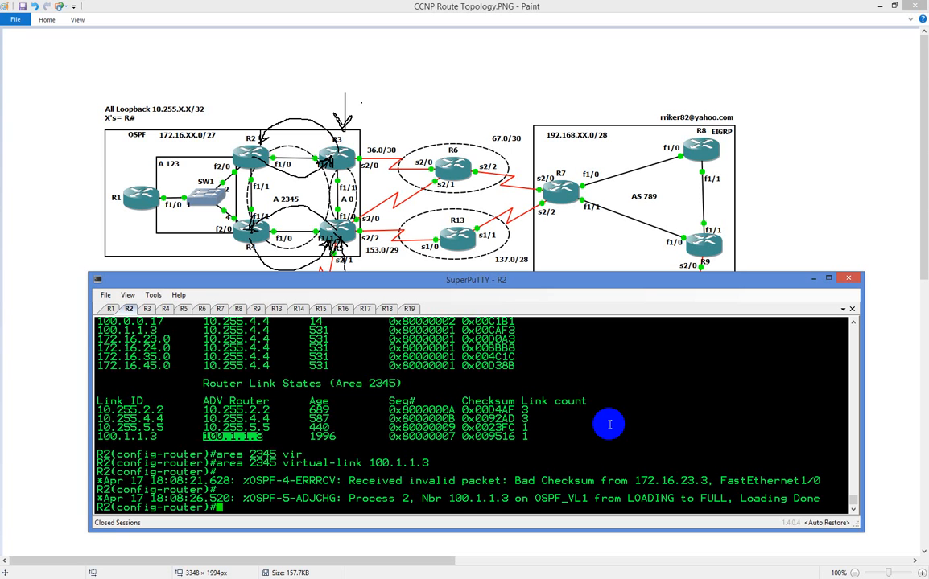
Review R2's earlier OSPF database output and highlight link ID 100.1.1.3 in the area 2345 router link states
scroll(249, 409, "up", 4)
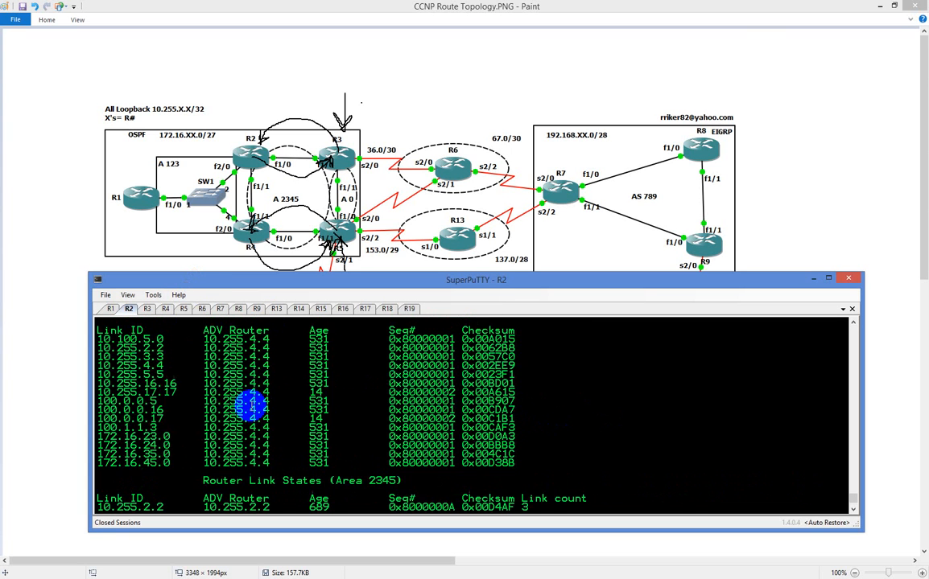
scroll(251, 408, "up", 4)
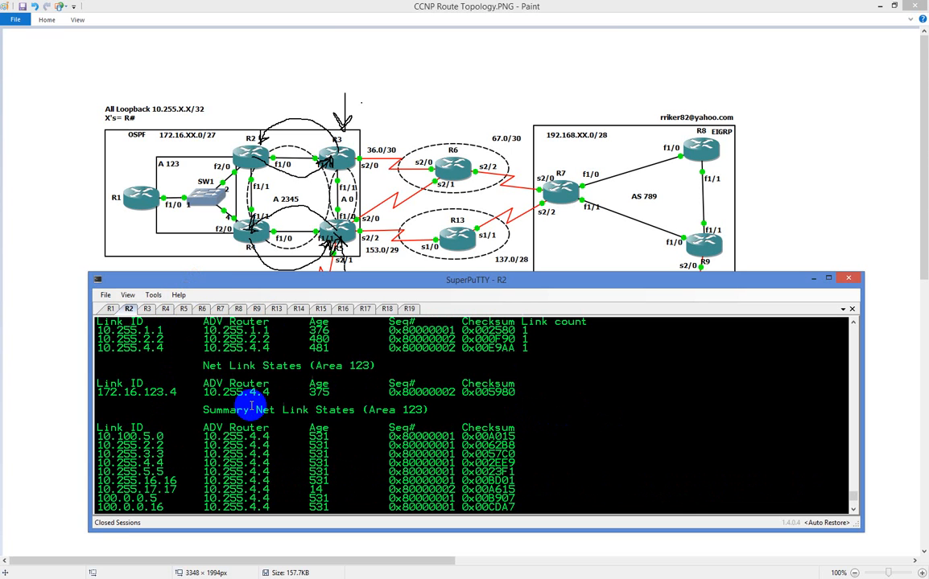
scroll(251, 407, "up", 4)
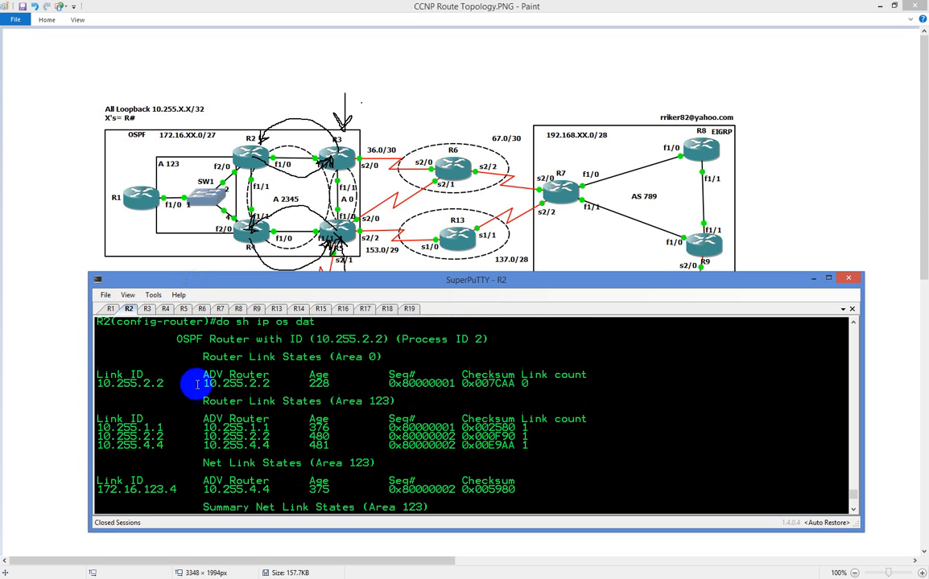
scroll(180, 384, "up", 4)
scroll(173, 391, "down", 8)
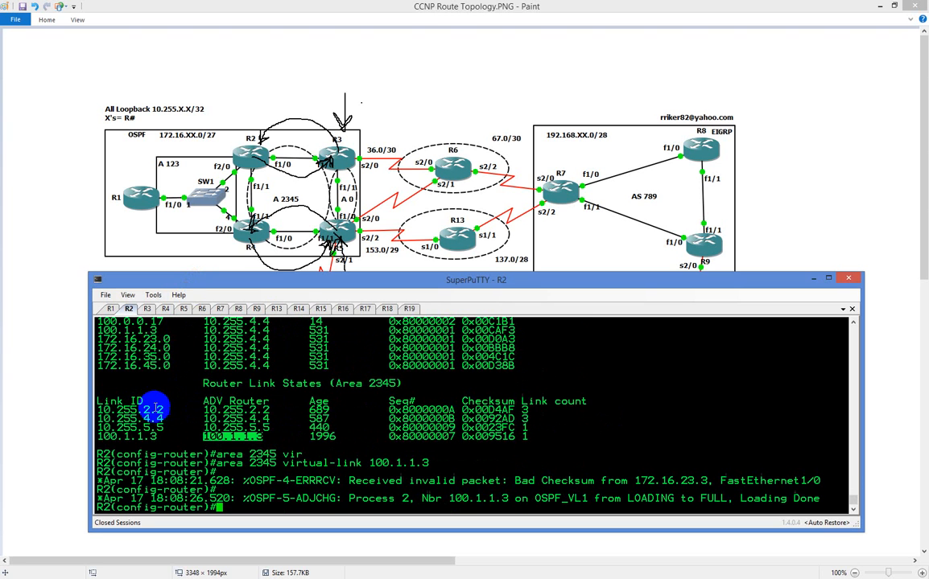
double_click(141, 435)
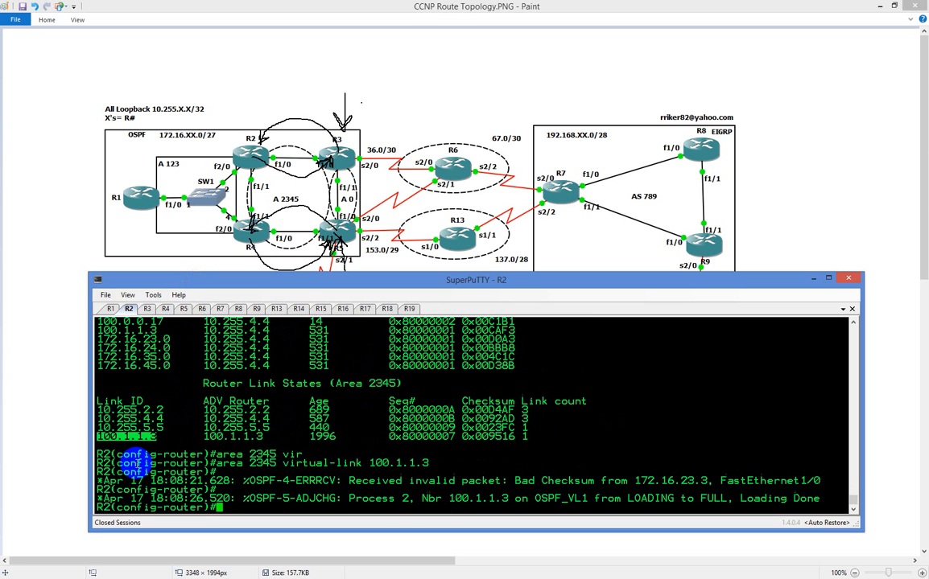
In R3's OSPF database output, locate R2's link ID 10.255.2.2 among the area 2345 router link states
left_click(146, 309)
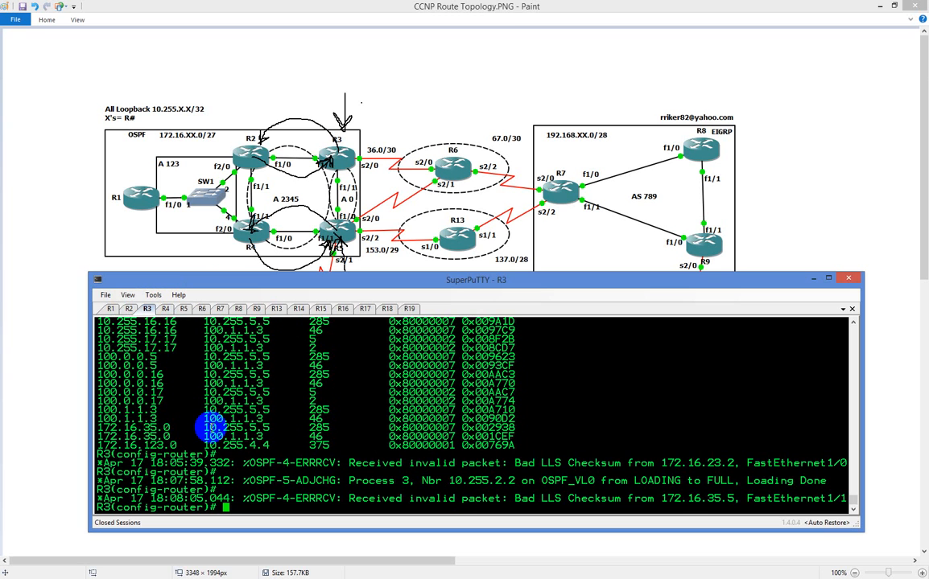
scroll(210, 427, "up", 4)
scroll(209, 426, "up", 3)
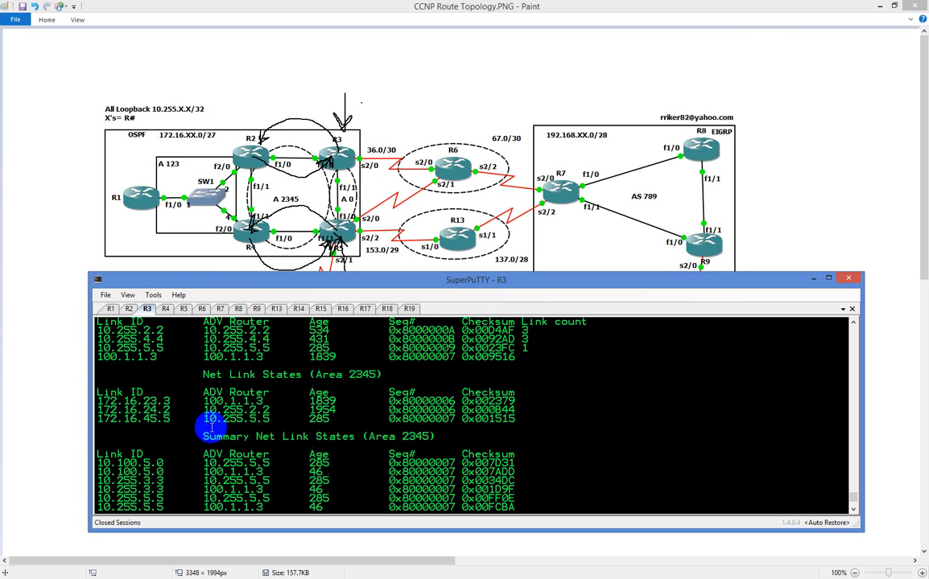
scroll(206, 417, "up", 5)
scroll(201, 415, "up", 3)
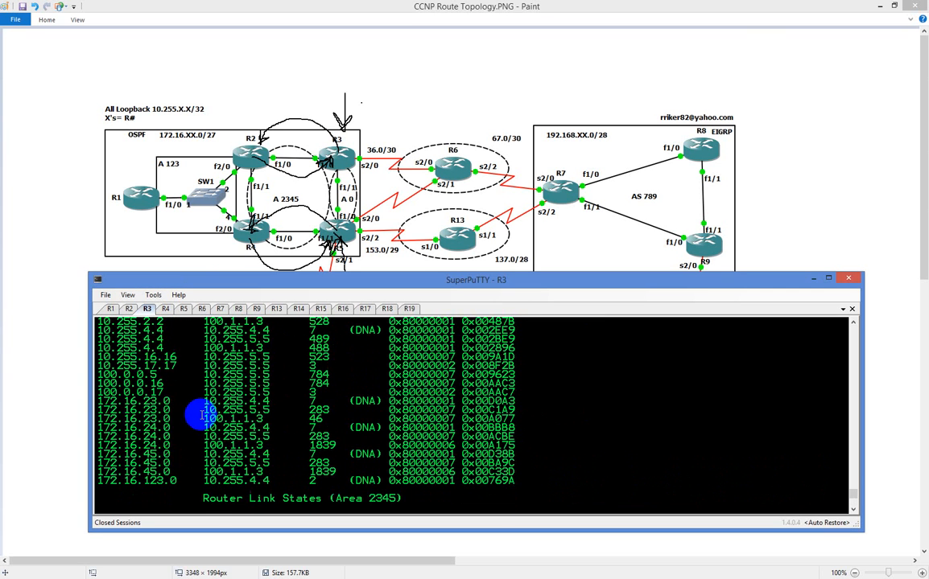
scroll(186, 415, "down", 3)
double_click(140, 428)
left_click(141, 427)
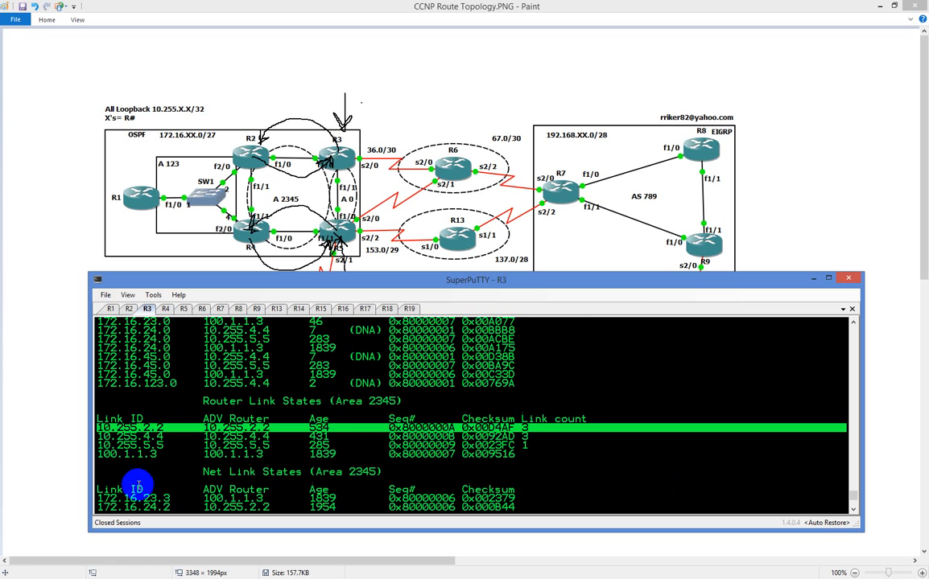
left_click(172, 466)
scroll(194, 465, "down", 10)
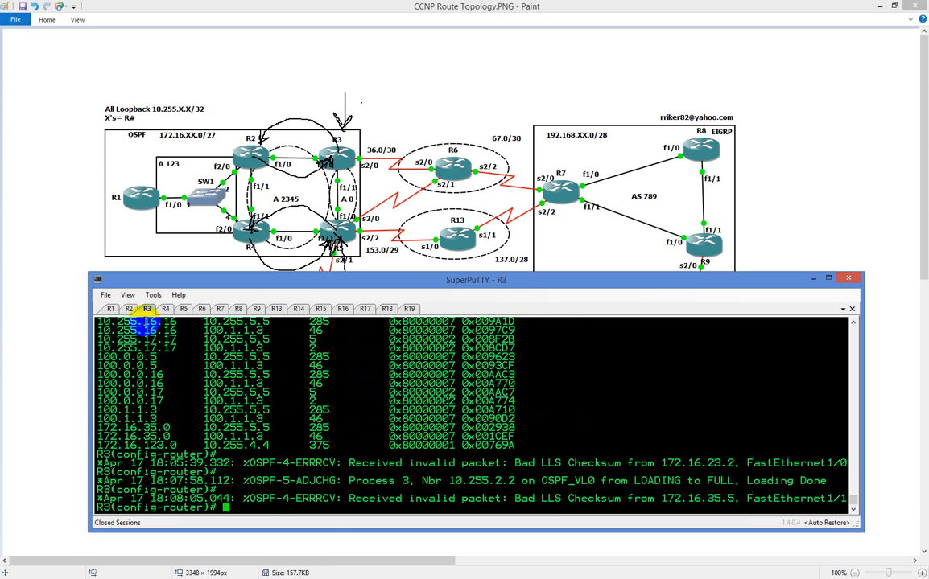
On R1, display the summary link states with "sh ip ospf database summary", quitting after the first page
left_click(110, 309)
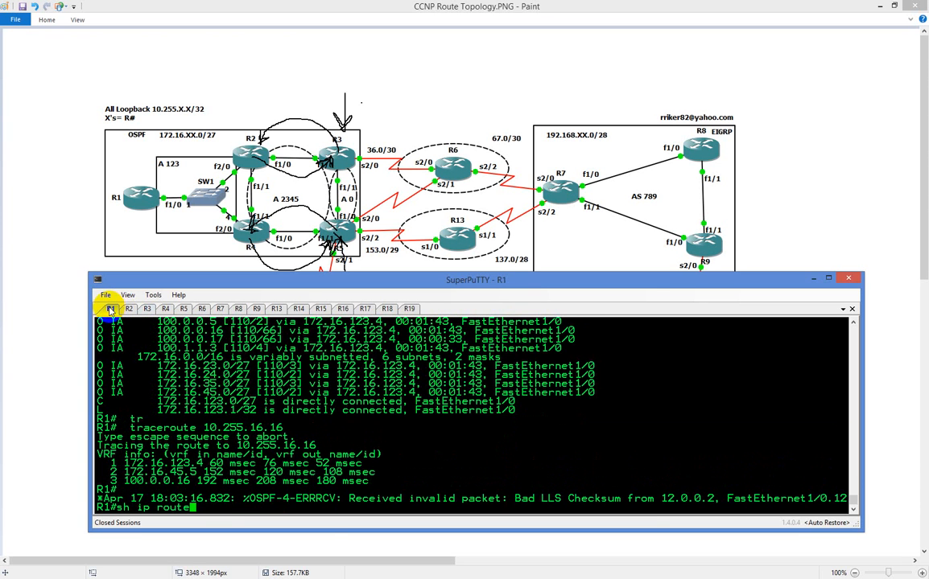
type("sh ip ospf database summary")
key("Return")
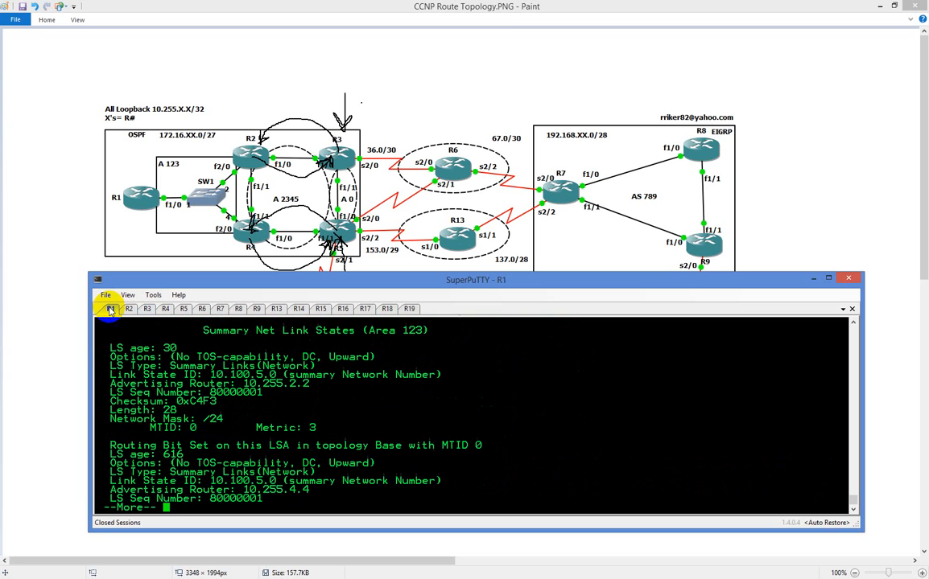
key("q")
Display R1's full OSPF database with "sh ip ospf database"
key("Up")
key("BackSpace")
key("BackSpace")
key("BackSpace")
key("BackSpace")
key("BackSpace")
key("BackSpace")
key("BackSpace")
key("BackSpace")
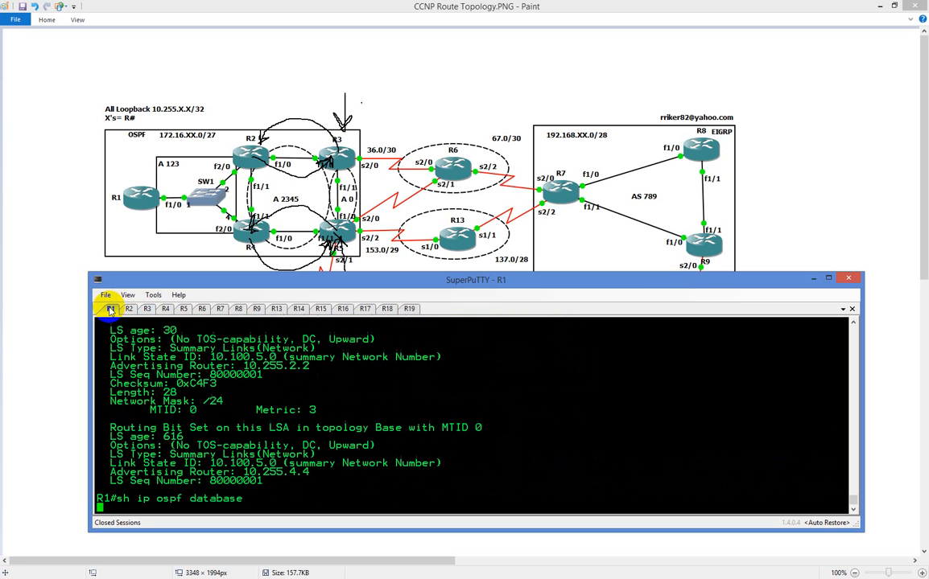
key("Return")
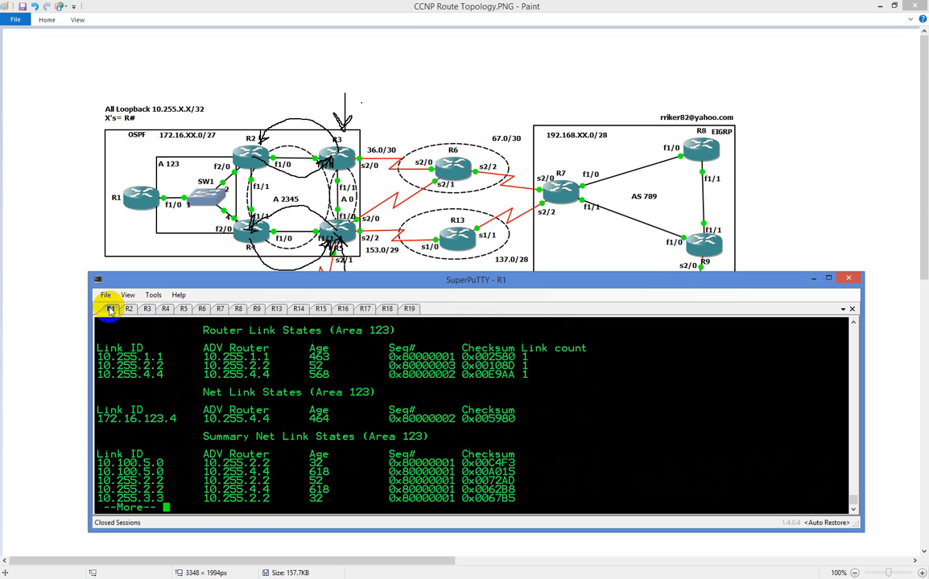
Page through the rest of R1's OSPF database output and review its area 123 summary net link states
key("space")
key("space")
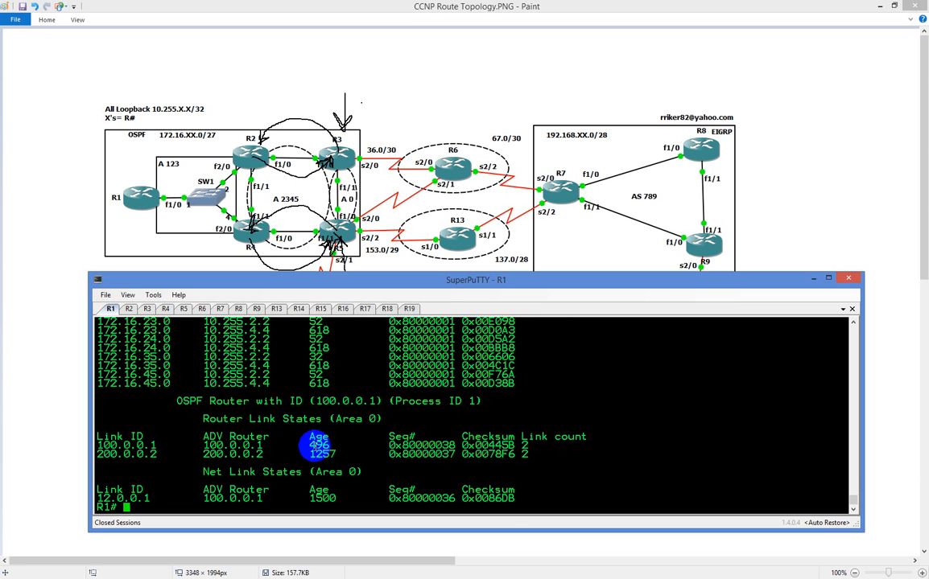
scroll(313, 445, "up", 2)
scroll(312, 445, "down", 2)
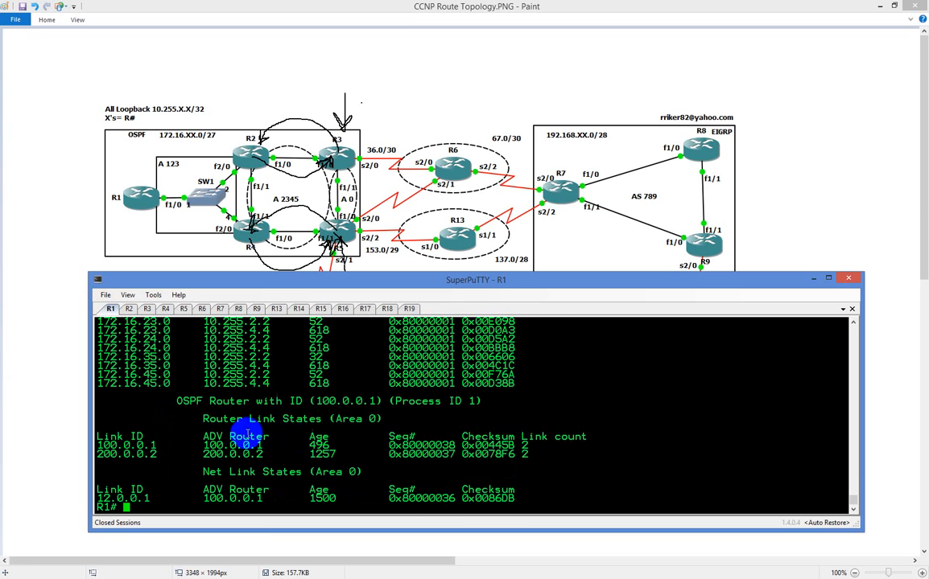
scroll(242, 435, "up", 4)
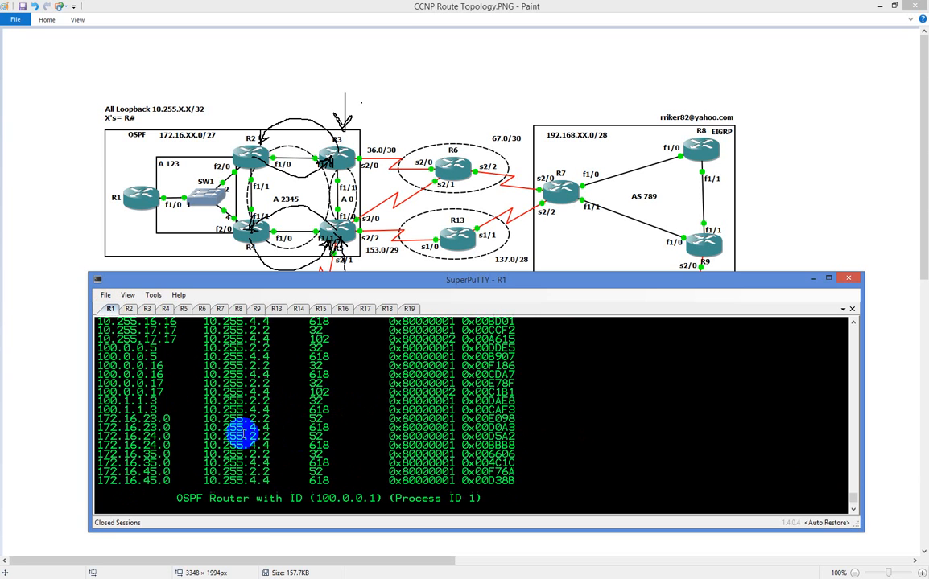
scroll(242, 435, "up", 3)
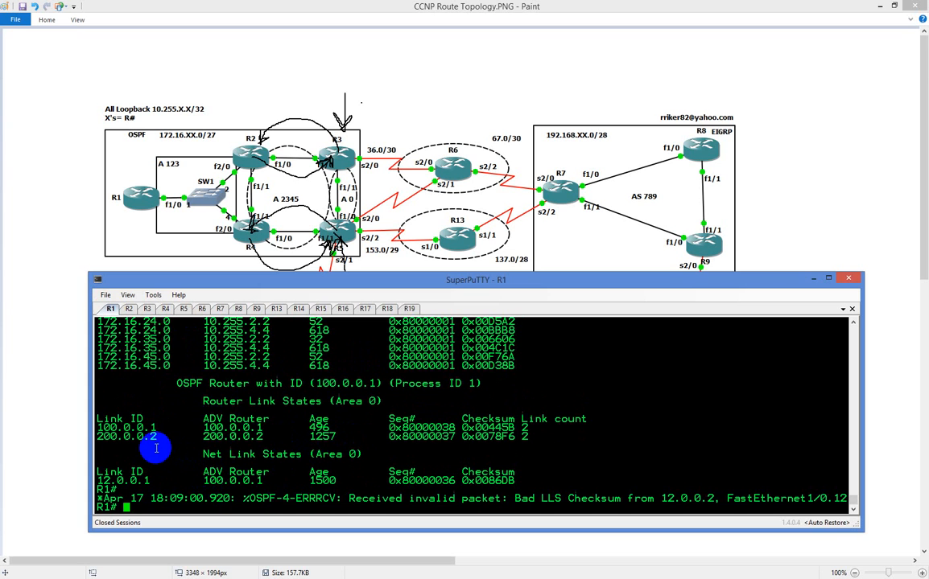
Rerun "sh ip ospf database" on R1 and highlight link IDs 100.0.0.1 and 200.0.0.2 in the process 1 area 0 router link states
key("Up")
key("Return")
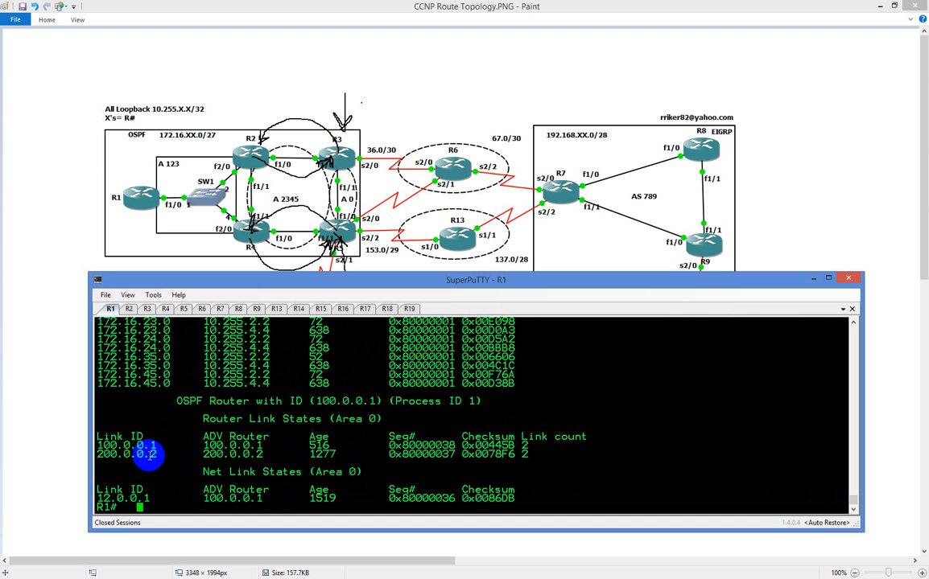
double_click(129, 445)
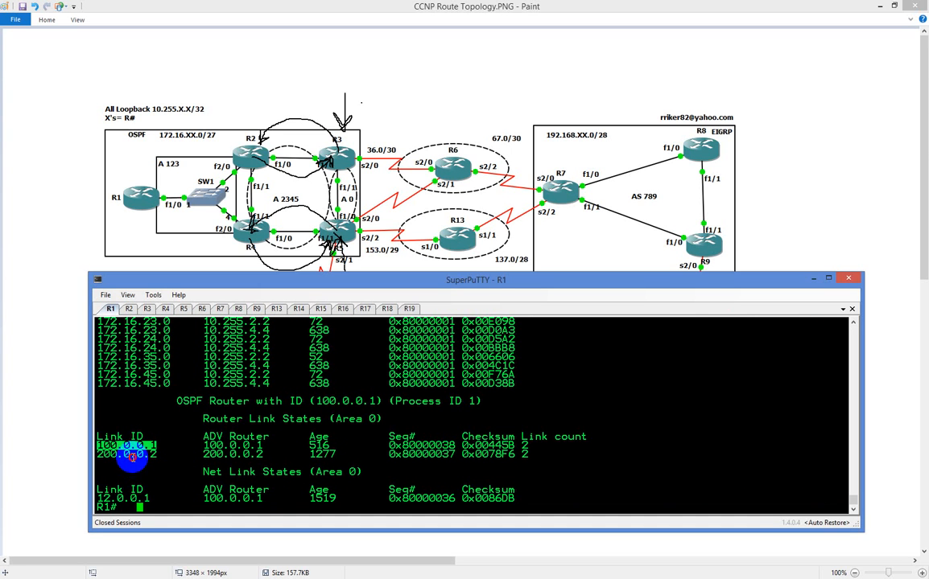
double_click(129, 456)
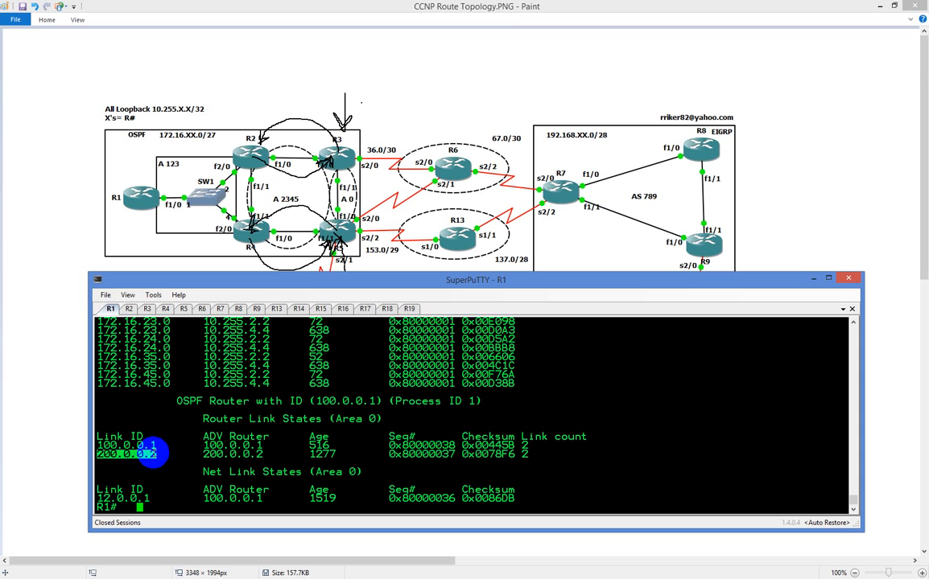
Display R1's full routing table with "sh ip route"
type("sh ip route")
key("Return")
key("space")
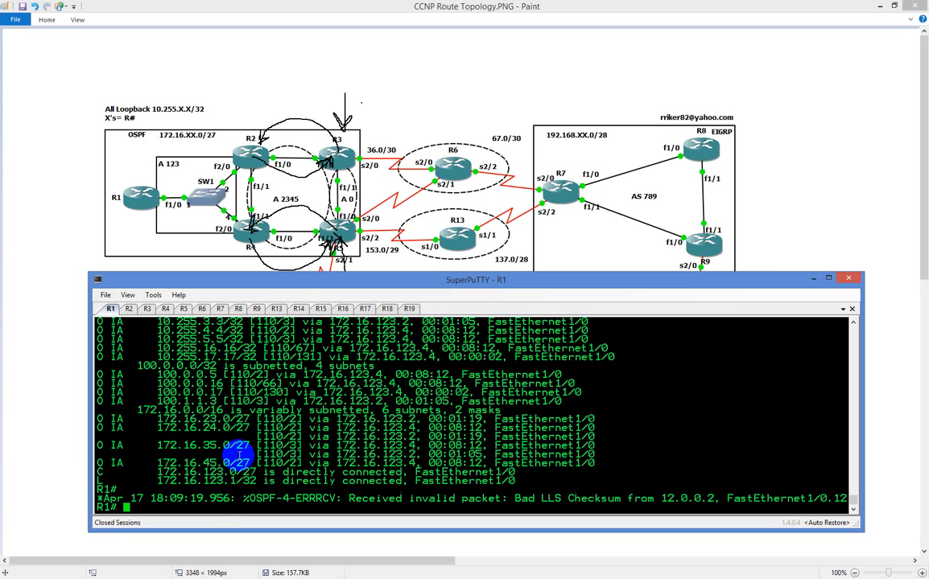
Run "traceroute 172.16.35.5" on R1 and look back at the earlier area 123 database output
type("tr")
key("Tab")
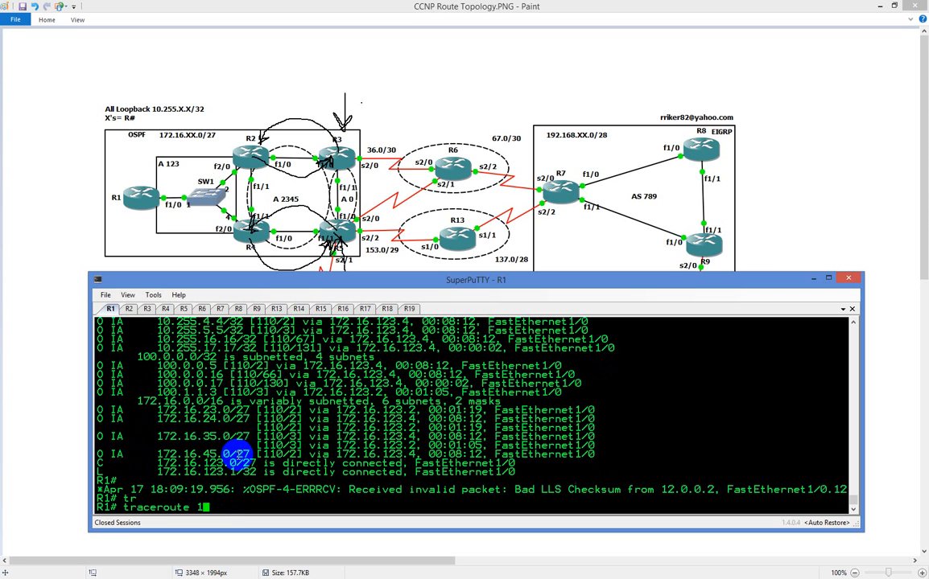
type("172.16.35.5")
key("Return")
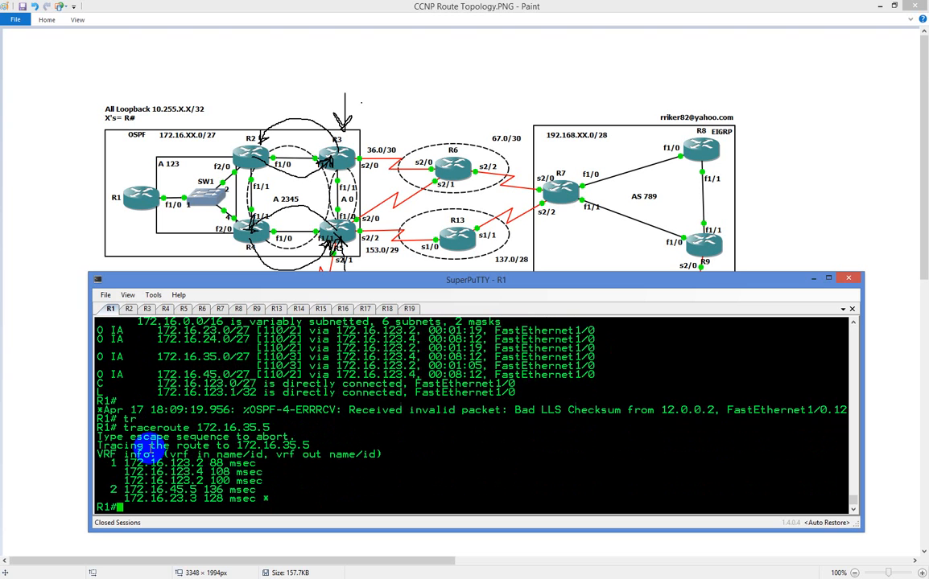
scroll(149, 445, "up", 15)
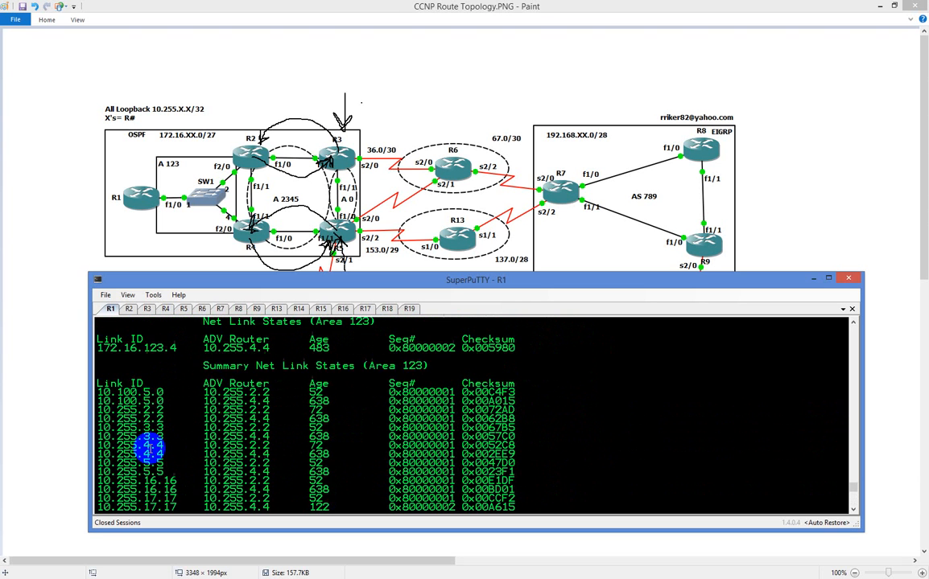
scroll(149, 447, "up", 15)
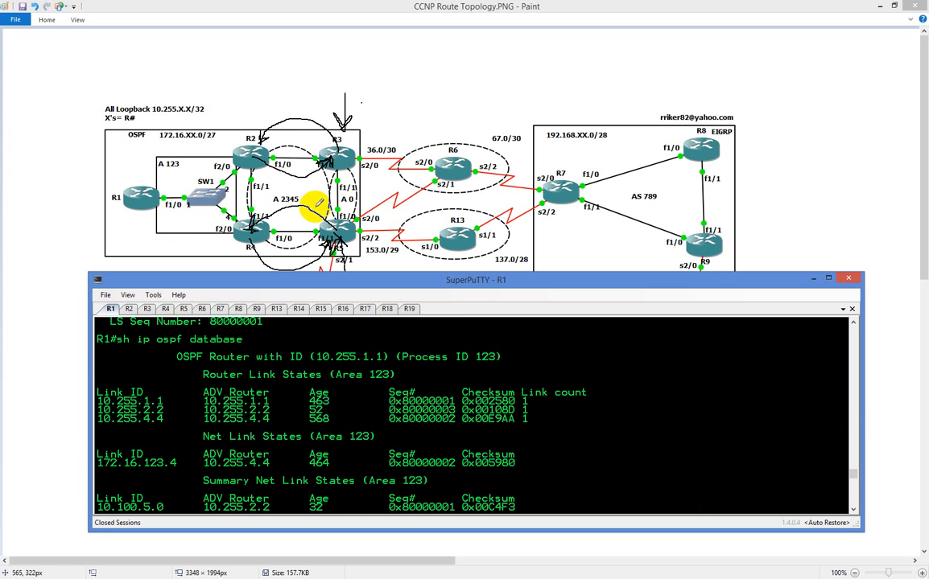
On R3, leave router configuration mode and display the OSPF database with "sh ip ospf database"
left_click(148, 309)
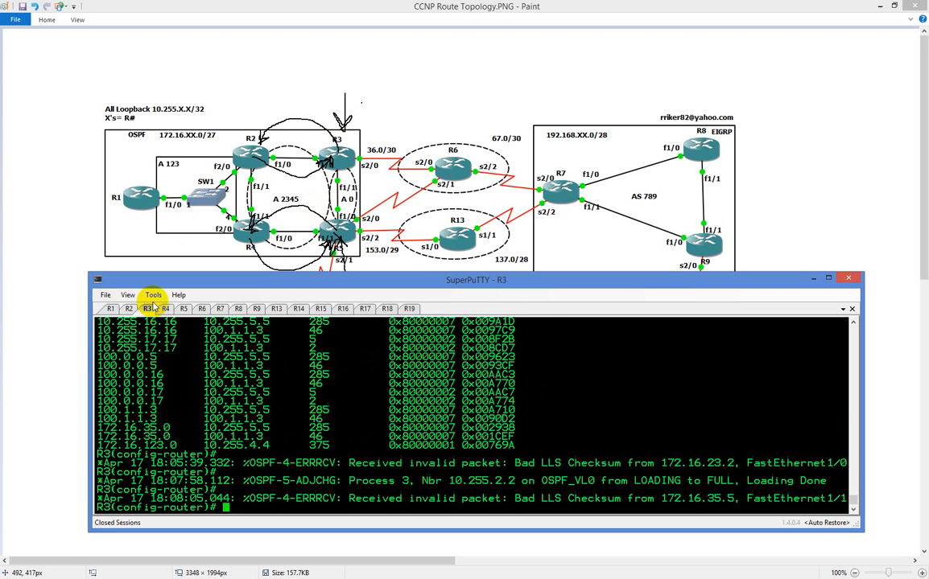
type("end")
key("Return")
type("sh ip ")
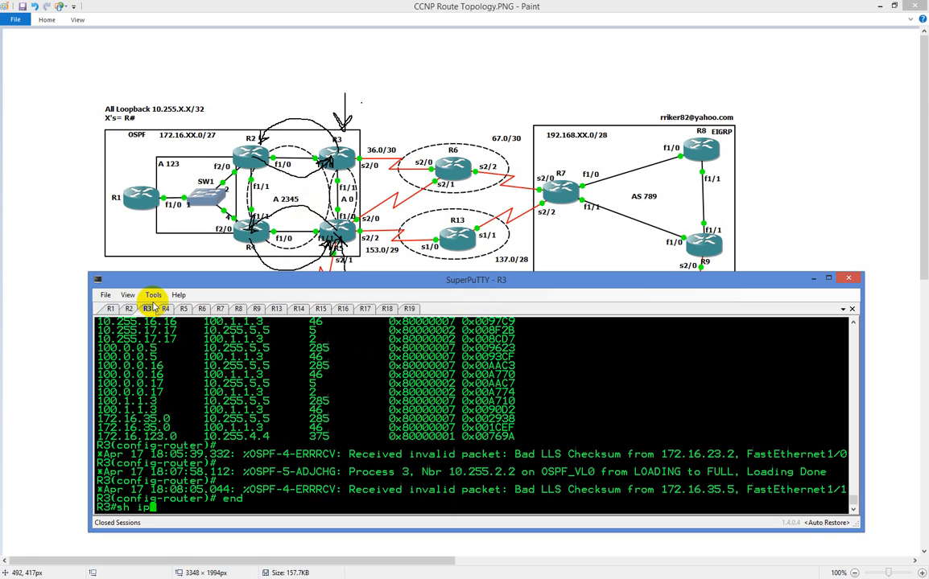
type("os")
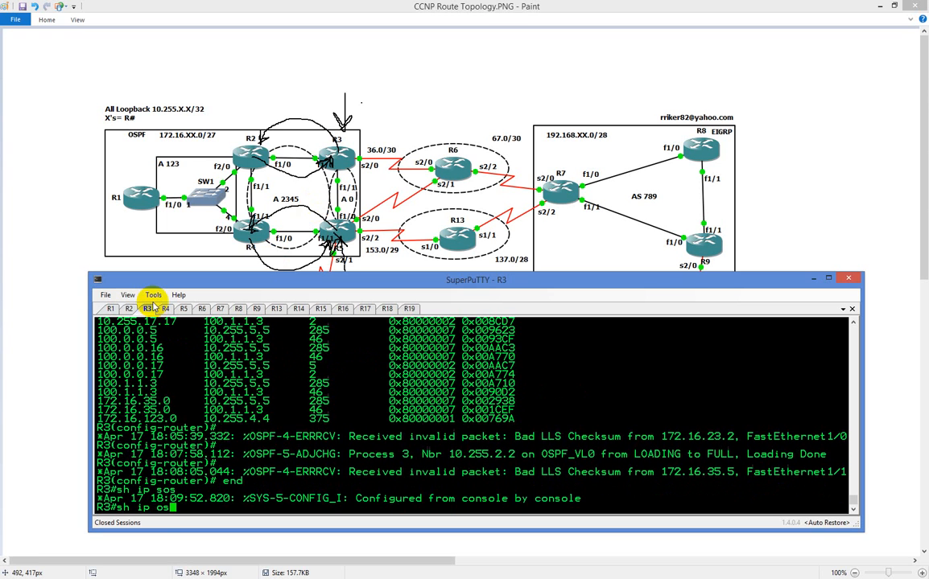
key("Tab")
type("da")
key("Tab")
key("Return")
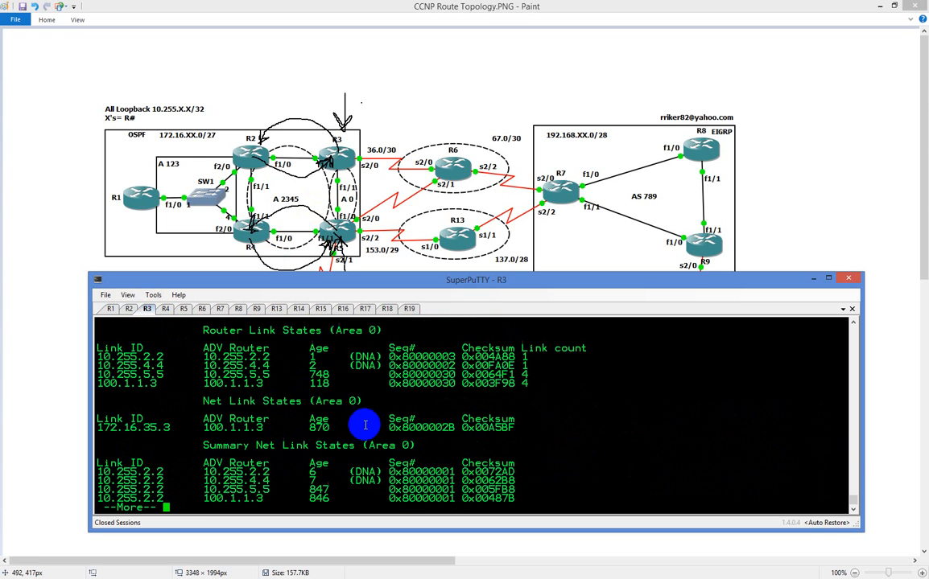
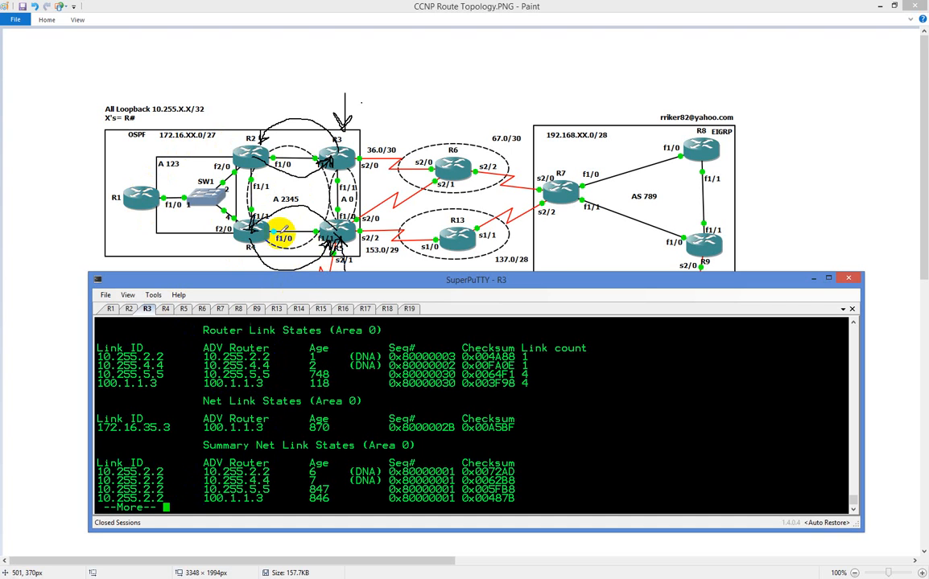
Page through R3's OSPF database output and move the terminal window up the screen to review the area 0 router link states
key("space")
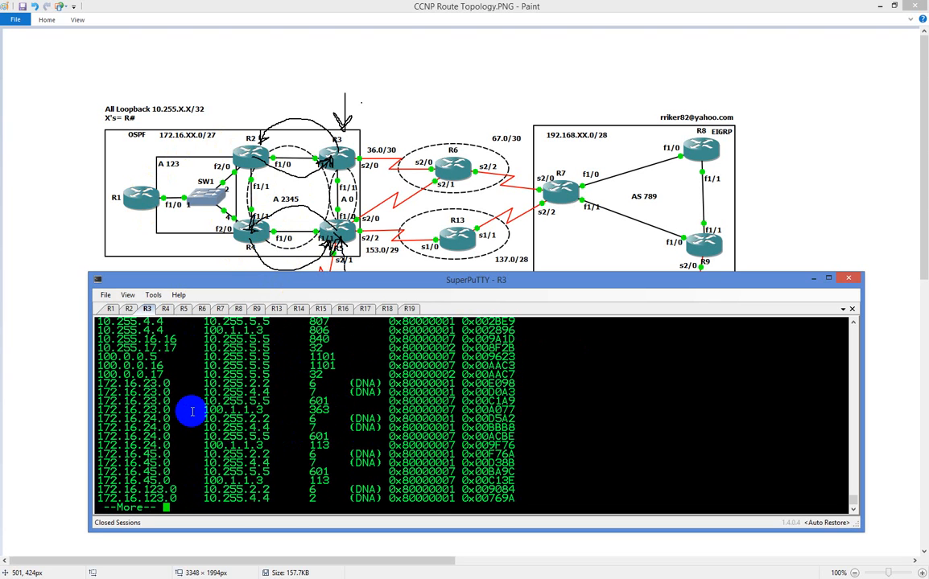
key("space")
key("space")
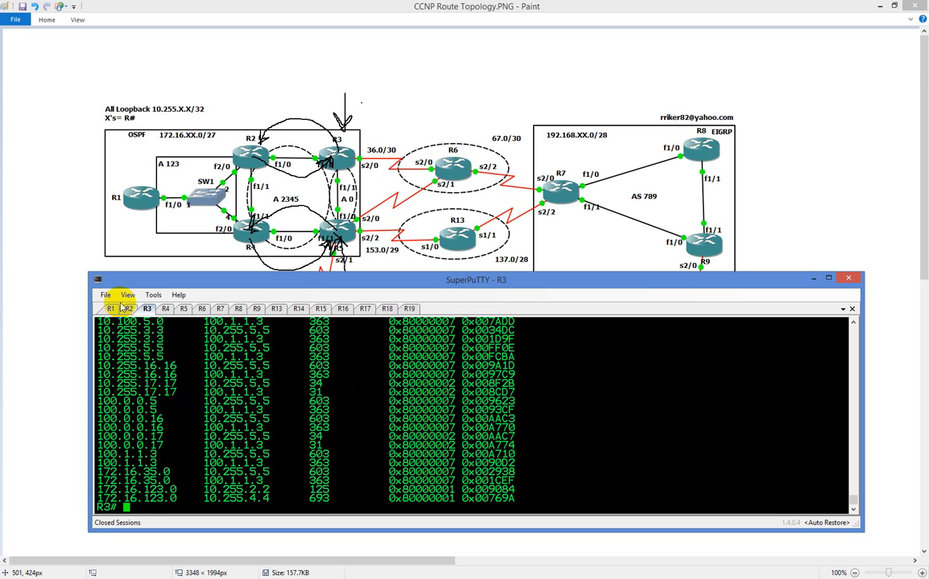
scroll(125, 374, "up", 5)
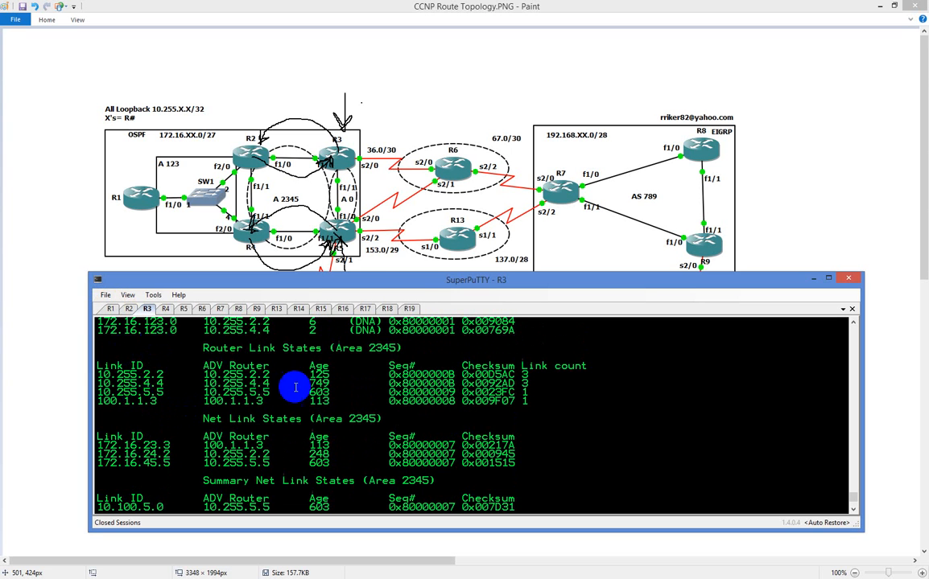
left_click_drag(373, 265, 386, 57)
scroll(352, 455, "up", 18)
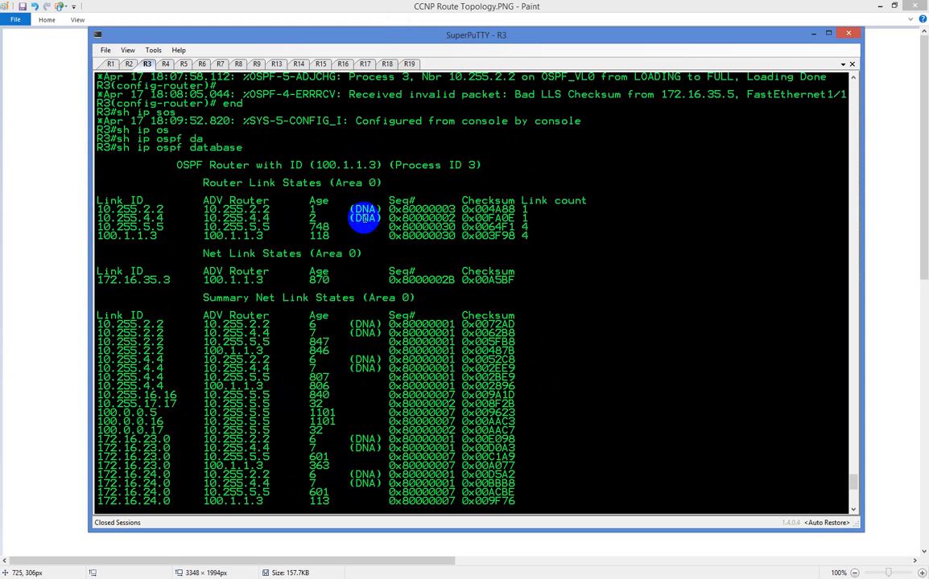
List the available options for "sh ip ospf database" and its "topology" keyword on R3 with context help
scroll(451, 282, "down", 16)
key("Up")
type("?")
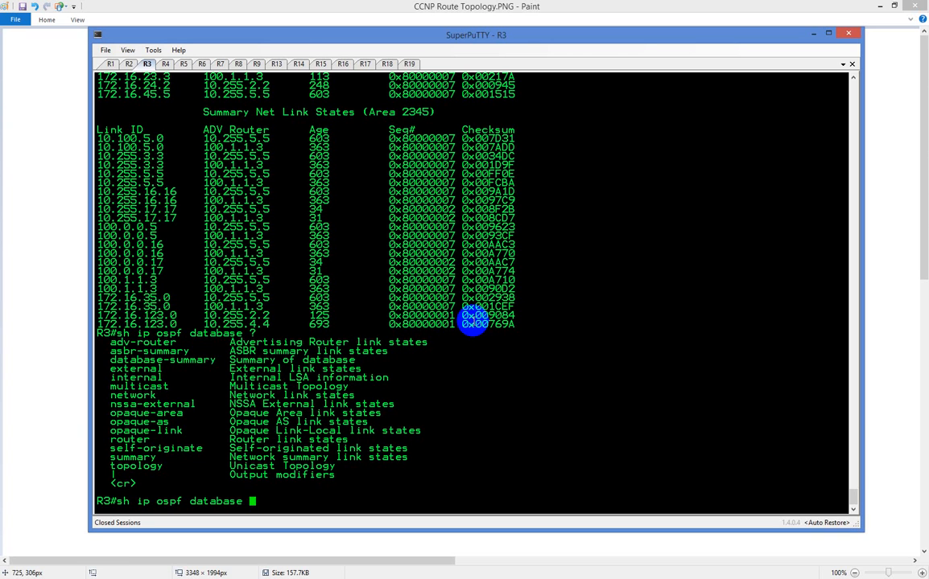
type("top")
key("Tab")
type("?")
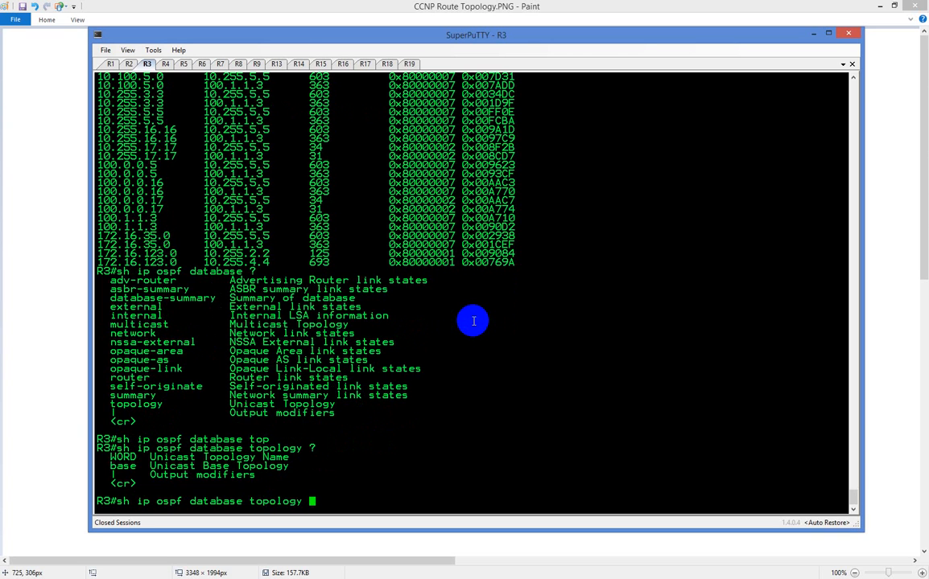
key("BackSpace")
key("BackSpace")
key("BackSpace")
key("BackSpace")
key("BackSpace")
key("BackSpace")
key("BackSpace")
key("BackSpace")
key("BackSpace")
type("?")
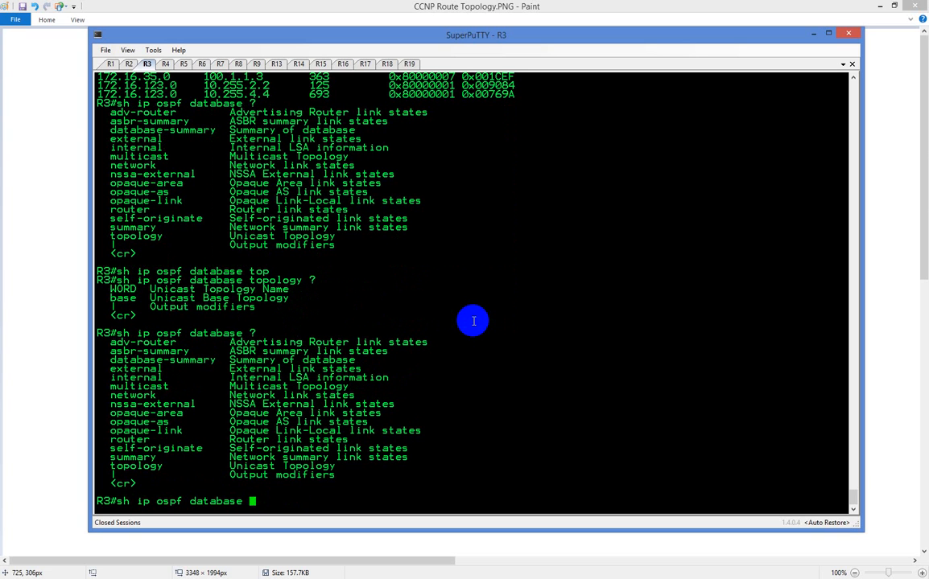
Rerun "sh ip ospf database" on R3 and look through the area 0 and area 2345 sections
key("Return")
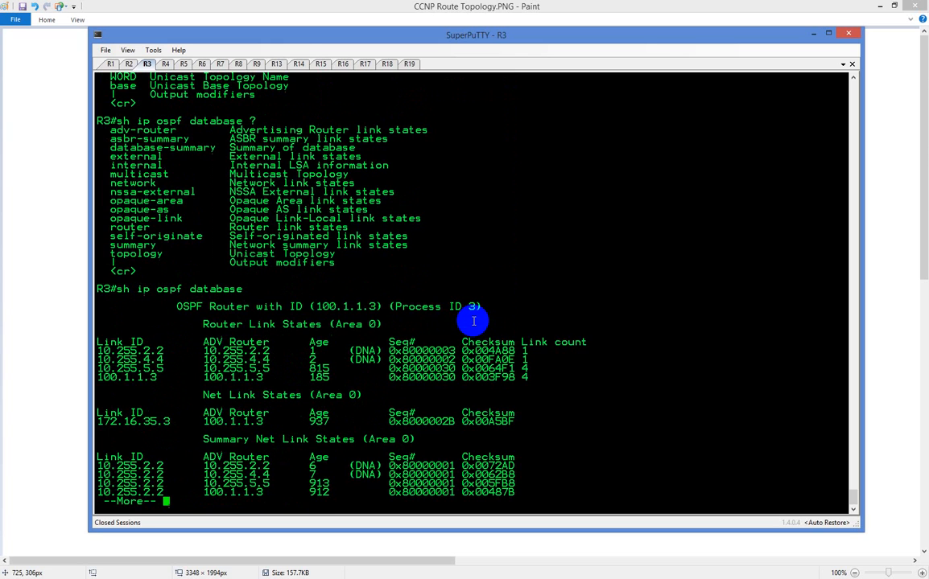
key("Return")
key("Return")
key("Return")
key("space")
key("space")
key("space")
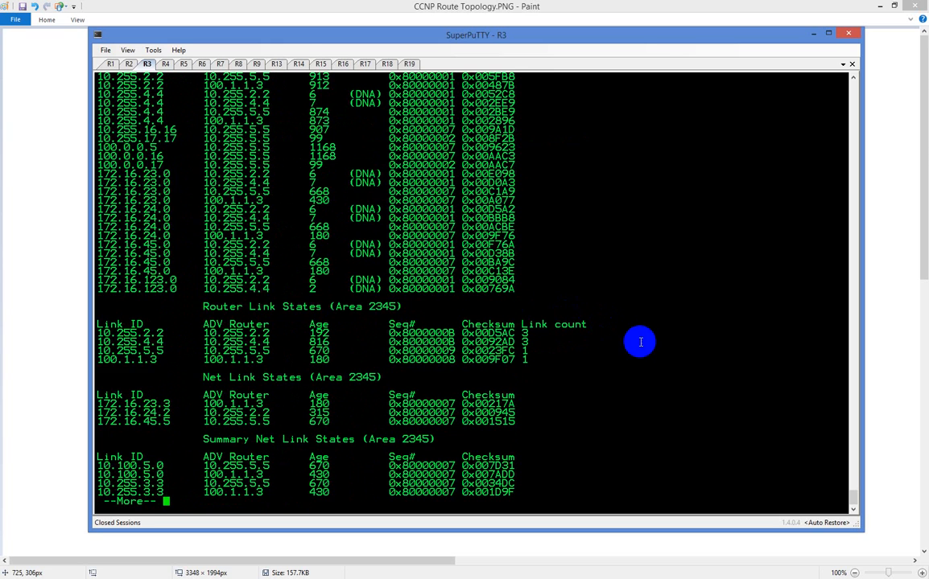
scroll(624, 366, "up", 15)
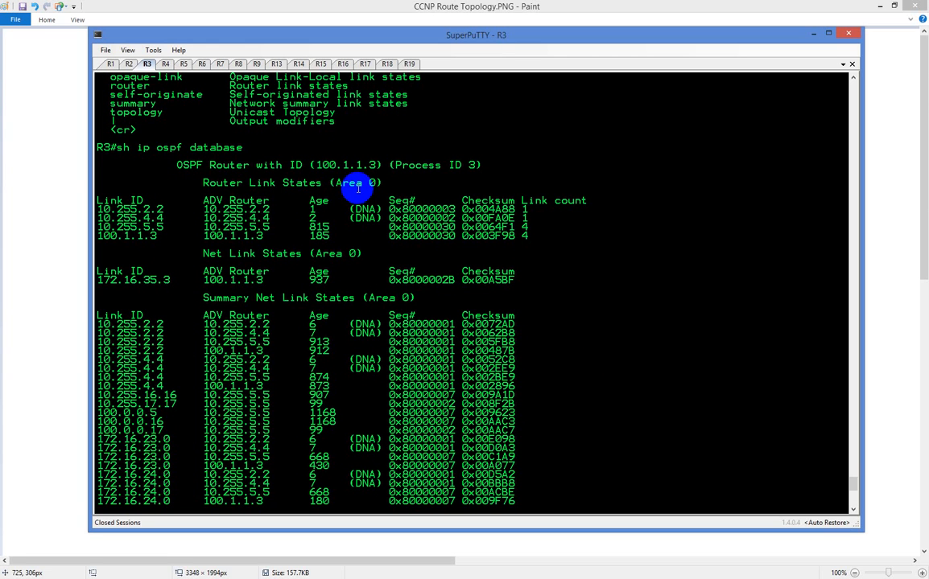
scroll(370, 190, "down", 15)
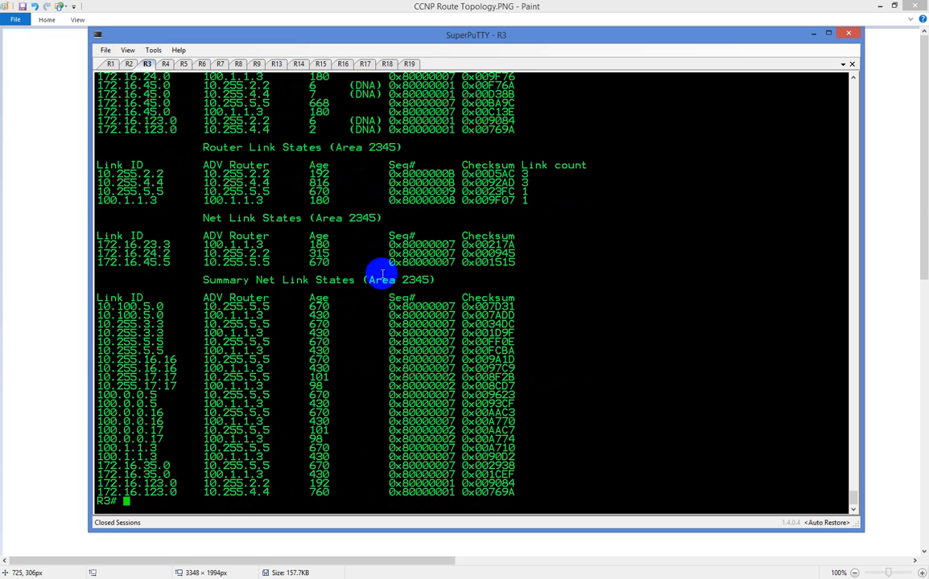
scroll(381, 276, "up", 8)
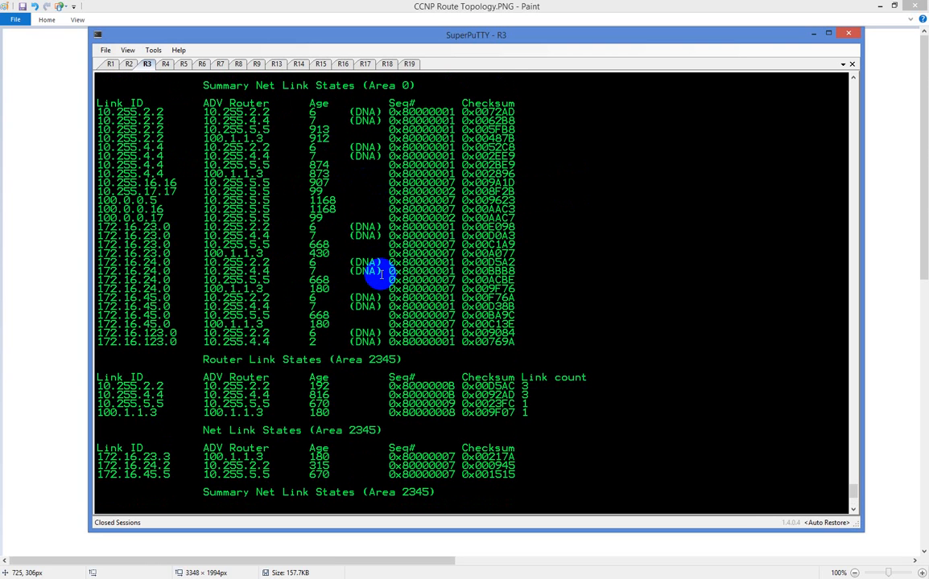
scroll(380, 276, "up", 8)
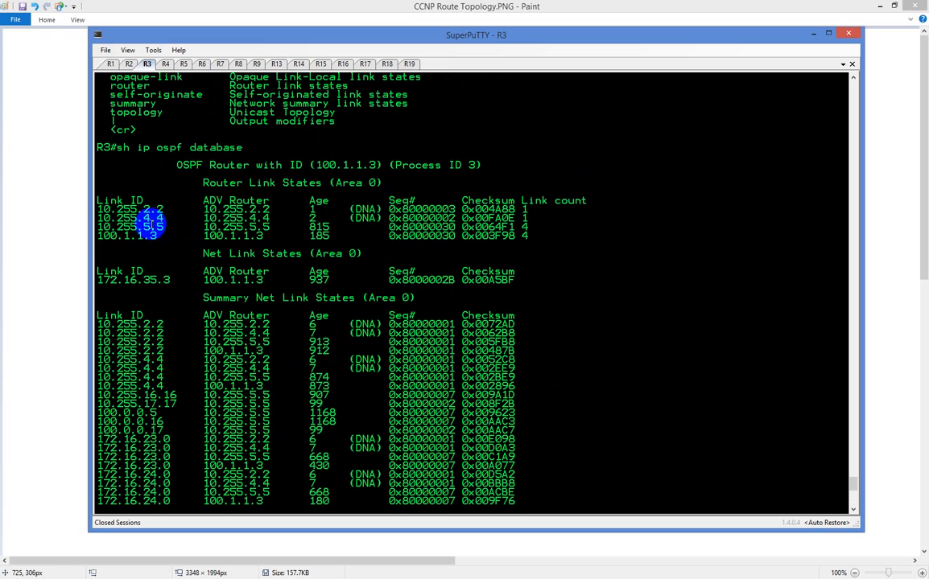
Highlight the 10.255.2.2 entry, the Router Link States heading and the Net Link States heading for area 0
triple_click(133, 207)
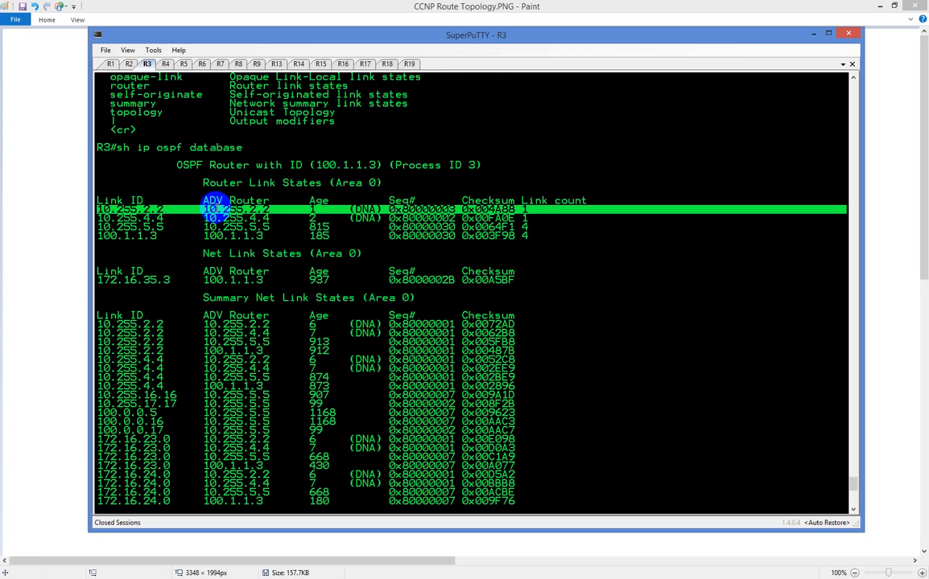
left_click(218, 183)
triple_click(218, 183)
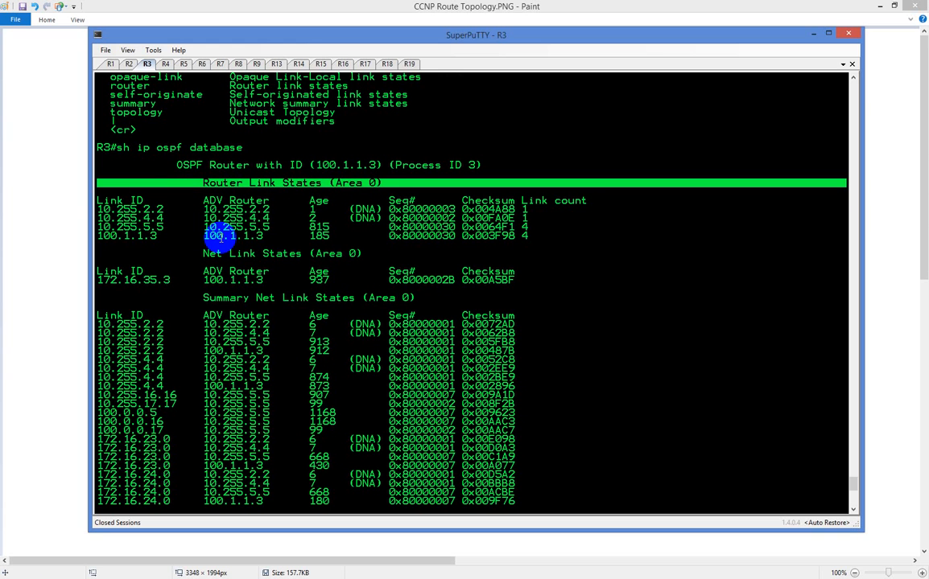
triple_click(234, 251)
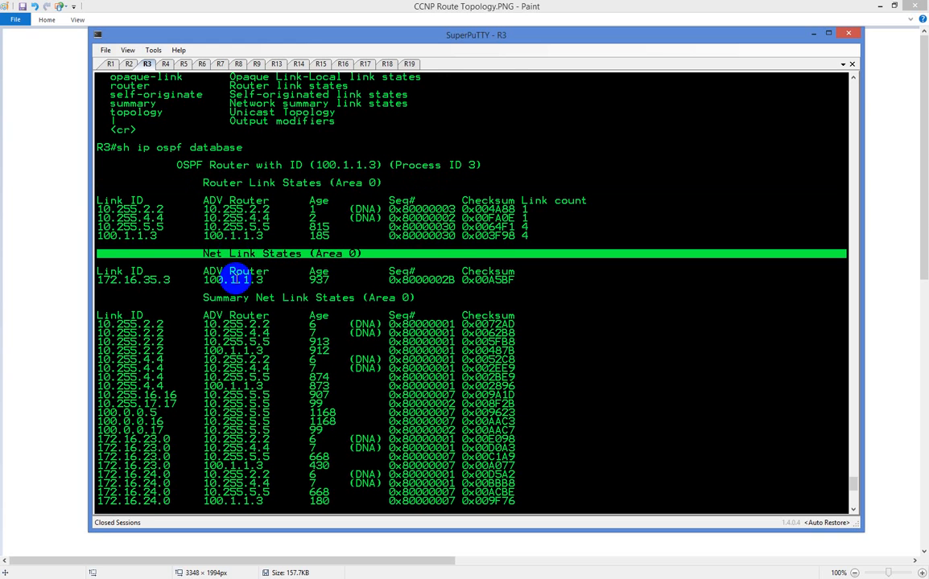
Examine the area 0 summary net link states, highlighting advertising router 10.255.2.2 in the first entry
scroll(233, 283, "up", 16)
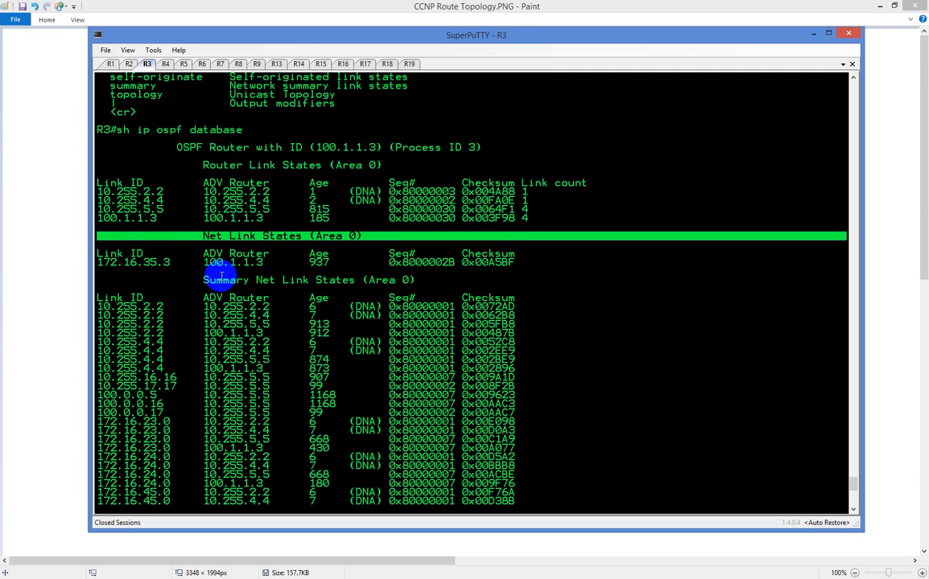
scroll(222, 280, "down", 8)
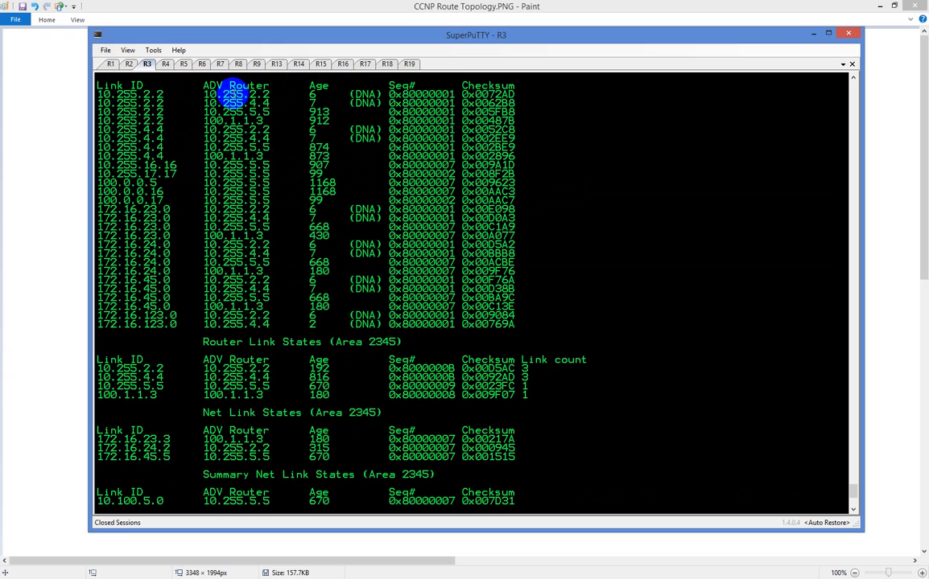
double_click(228, 93)
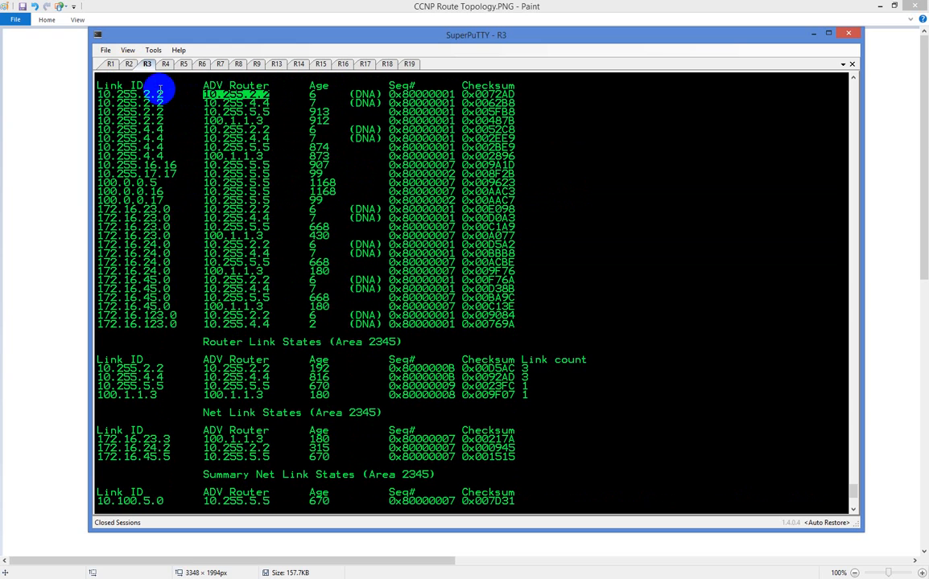
left_click(133, 92)
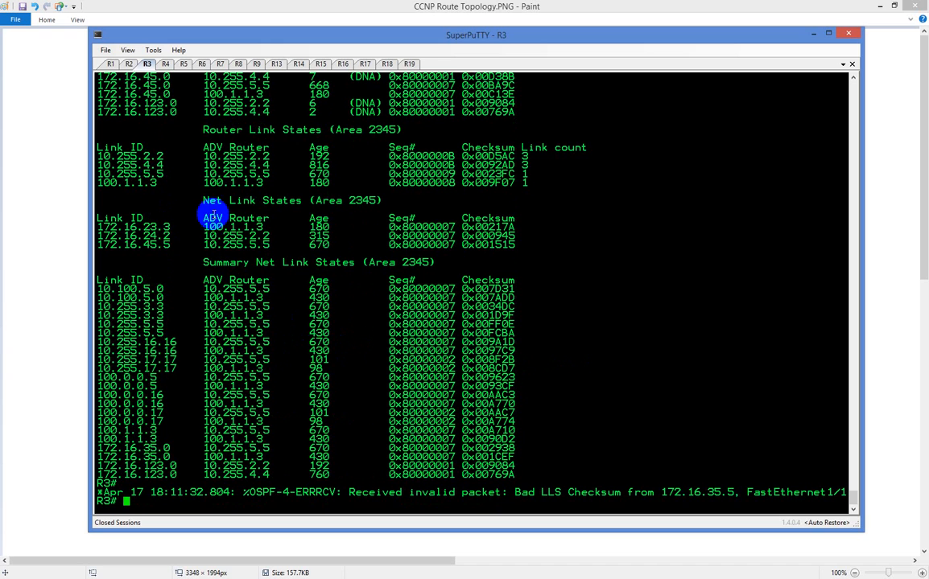
Highlight the Router, Net and Summary Net Link States headings for area 2345 one after another
triple_click(230, 129)
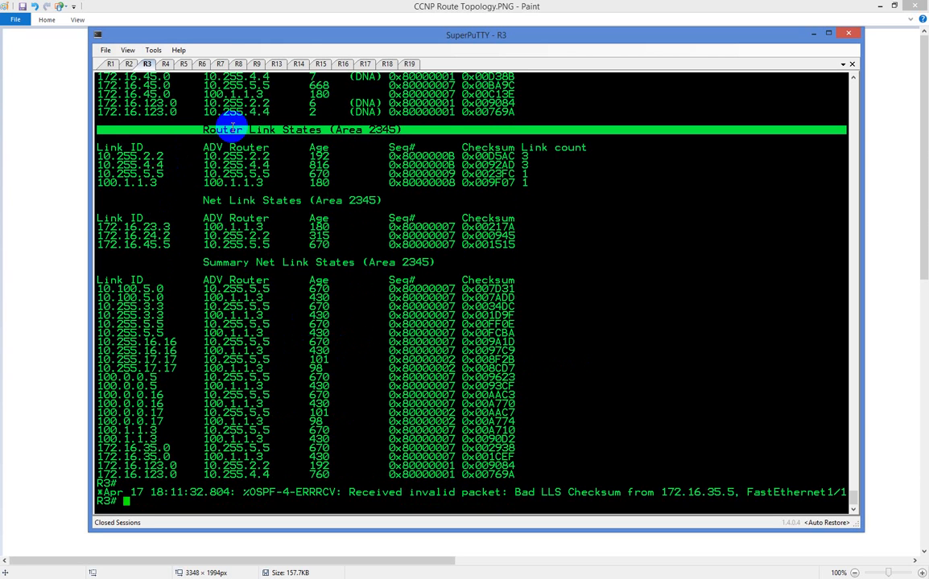
triple_click(231, 201)
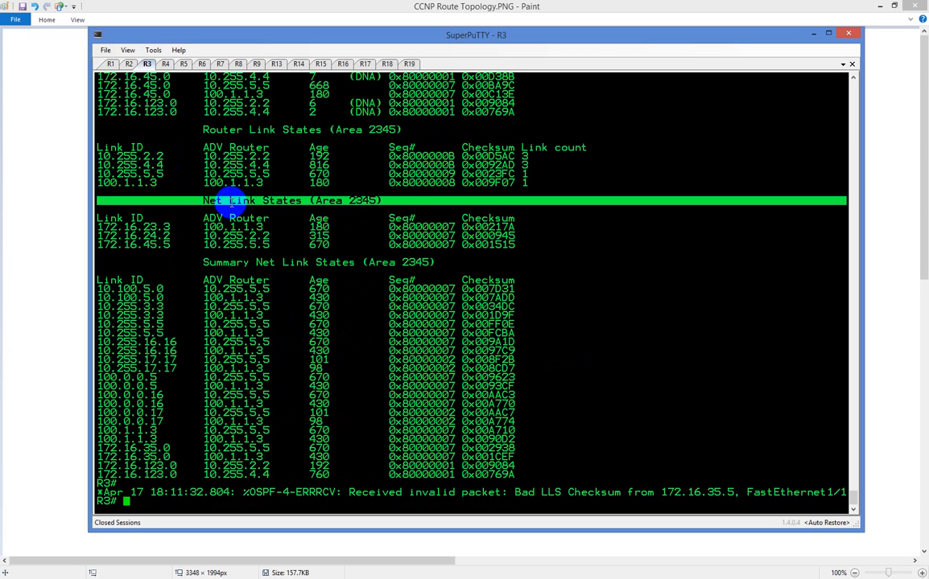
triple_click(234, 262)
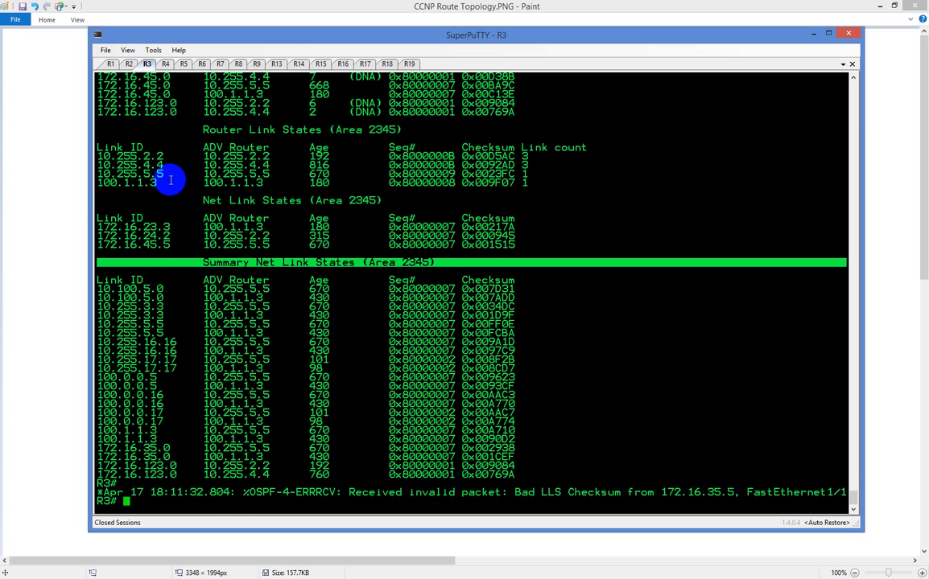
Switch to R1 and display its interface summary with "sh ip int br"
left_click(111, 64)
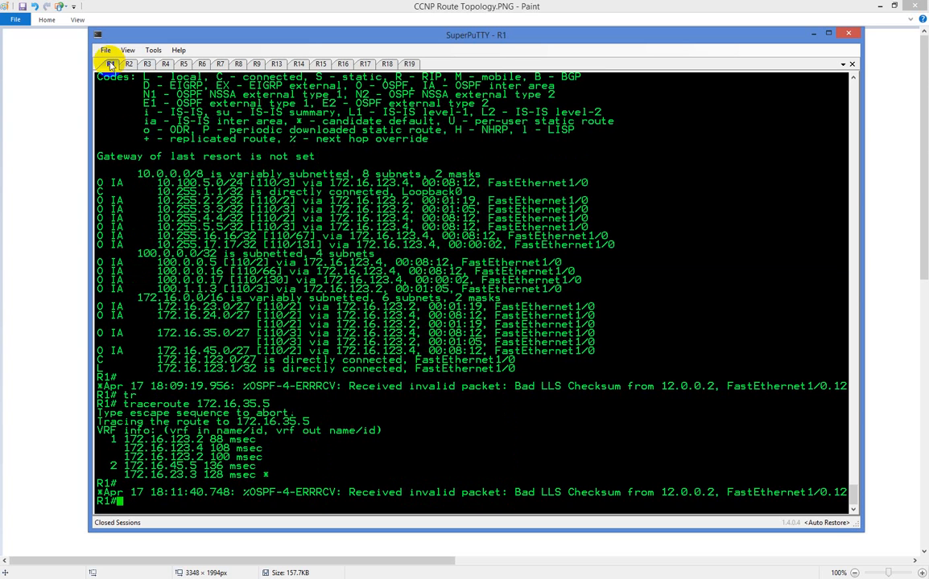
type("sh ip int br")
key("Return")
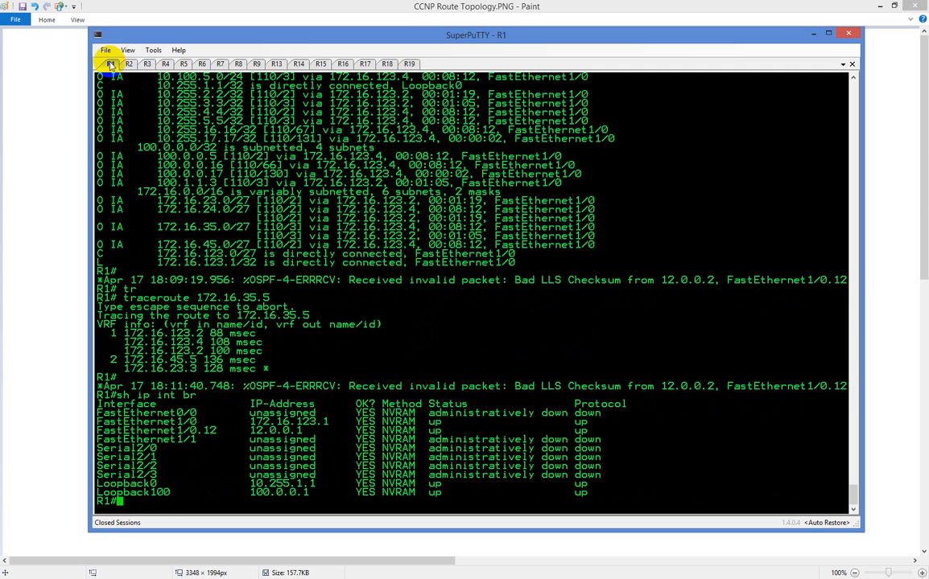
Enter global configuration mode on R1 and create interface loopback 101
type("conf t")
key("Return")
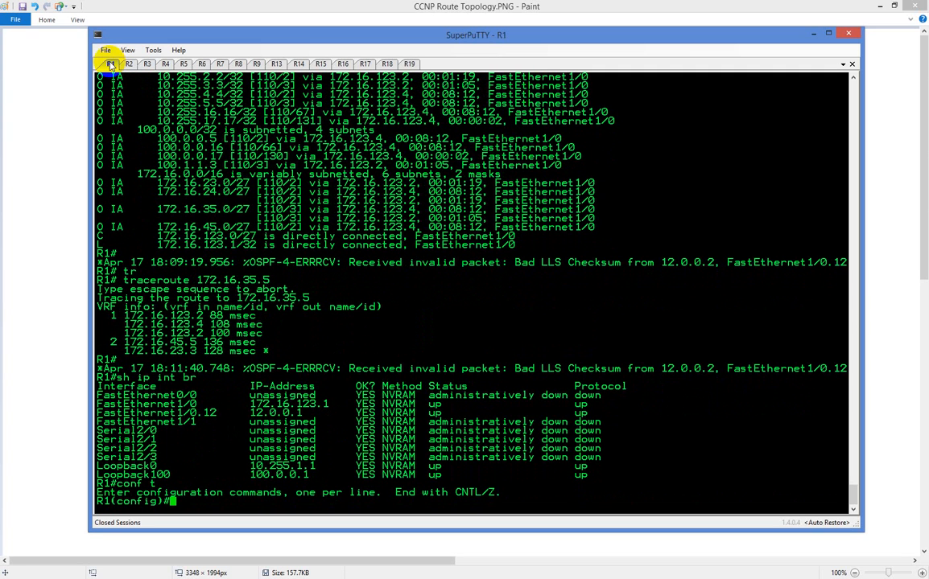
type("int lo101")
key("Return")
type("ip ")
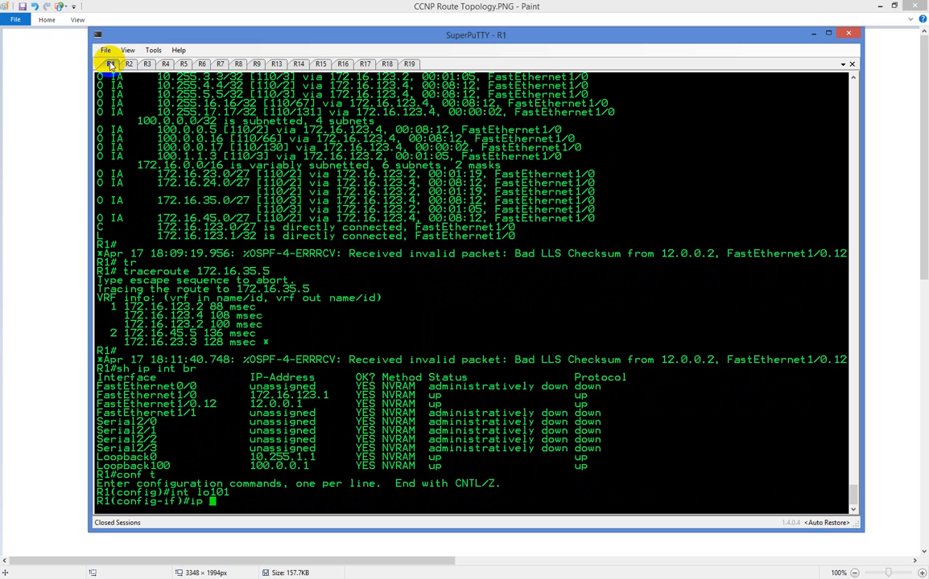
type("add ")
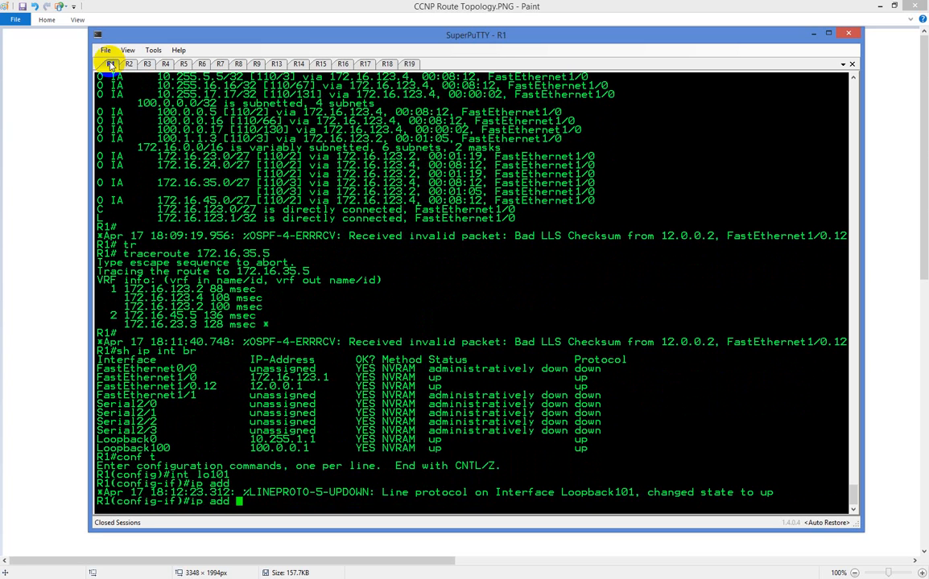
type("10.255.")
key("BackSpace")
key("BackSpace")
key("BackSpace")
key("BackSpace")
key("BackSpace")
key("BackSpace")
key("BackSpace")
key("BackSpace")
key("BackSpace")
key("BackSpace")
key("BackSpace")
key("BackSpace")
key("BackSpace")
key("BackSpace")
Display R1's OSPF configuration from interface mode with "do sh run | sec ospf"
type("do sh")
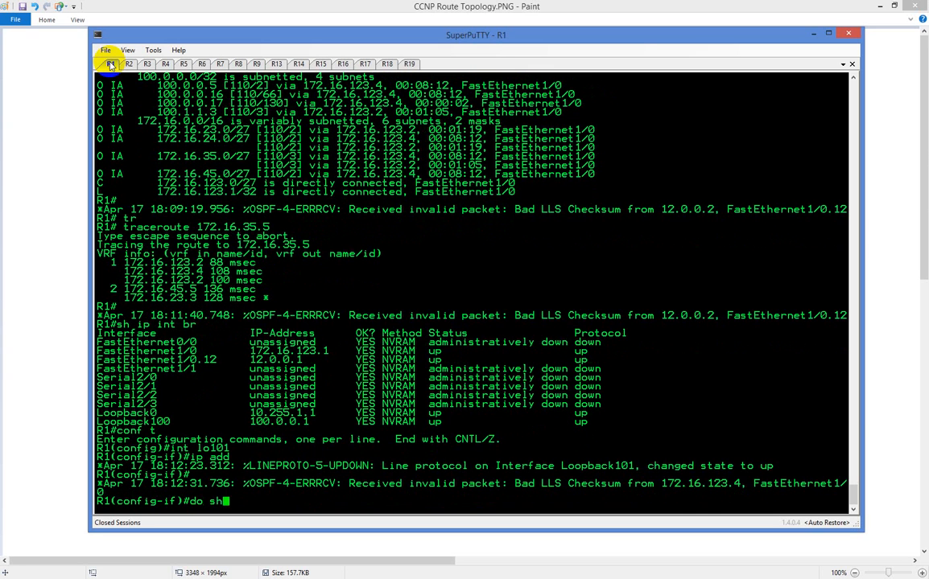
type(" run | sec ospf")
key("Return")
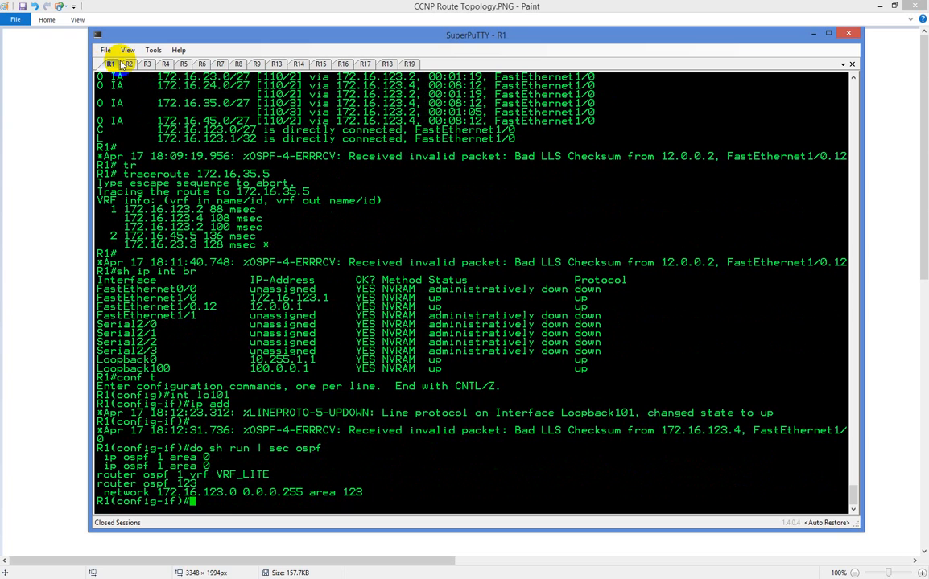
Assign IP address 10.1.1.10 with mask 255.255.255.0 to R1's loopback 101
type("ip add 10.1.1.10")
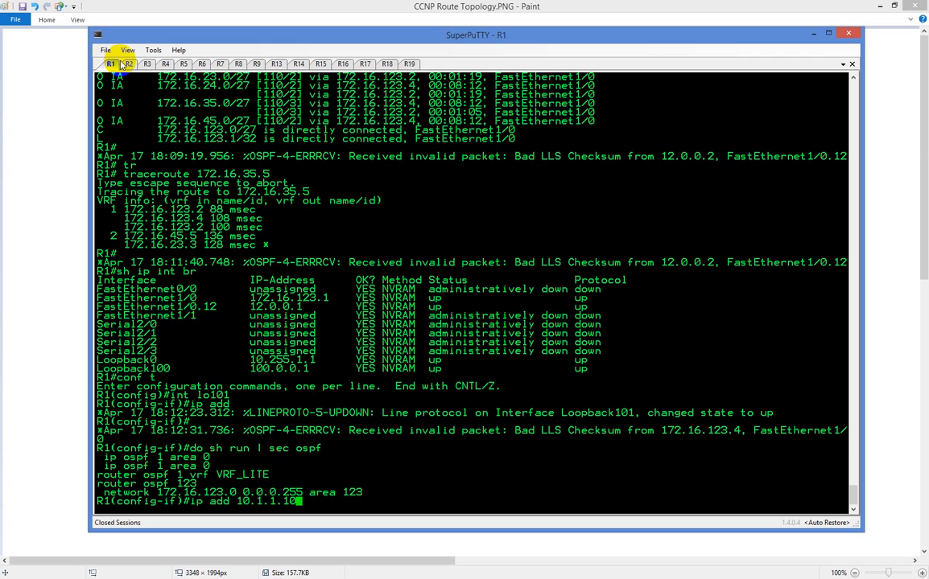
type(" 255.255.255.0")
key("Return")
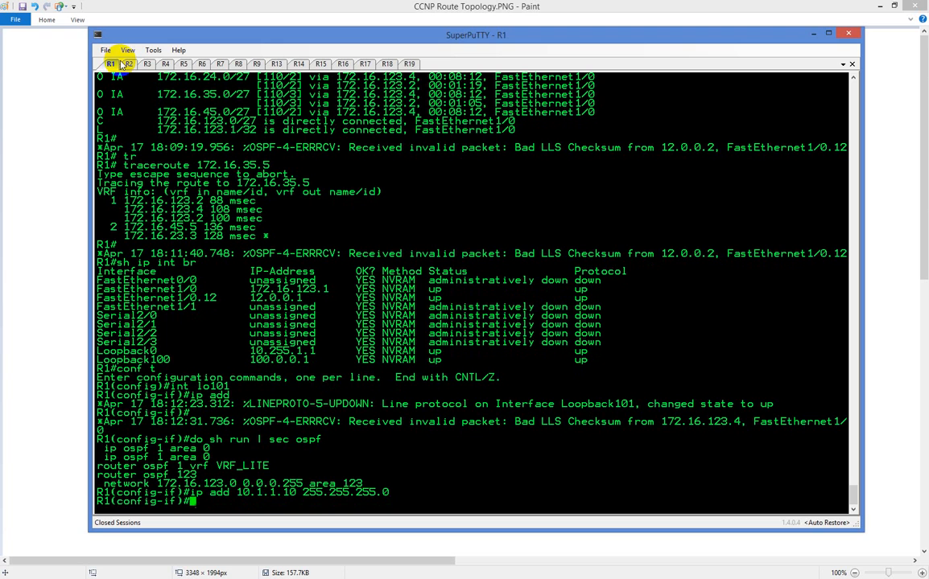
Enable OSPF process 123 in area 123 on R1's loopback 101 with "ip ospf 123 area 123"
type("ip os")
key("Tab")
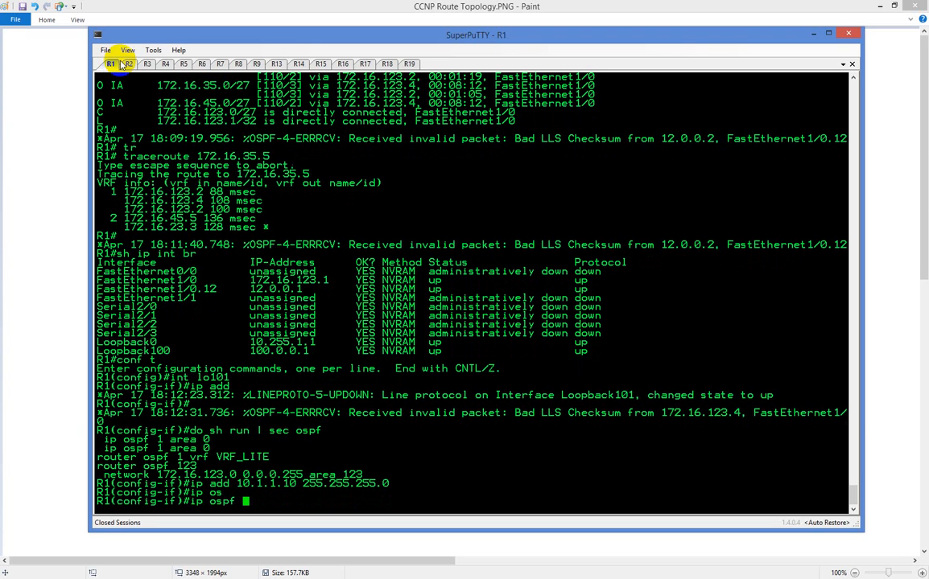
type("123 area 123")
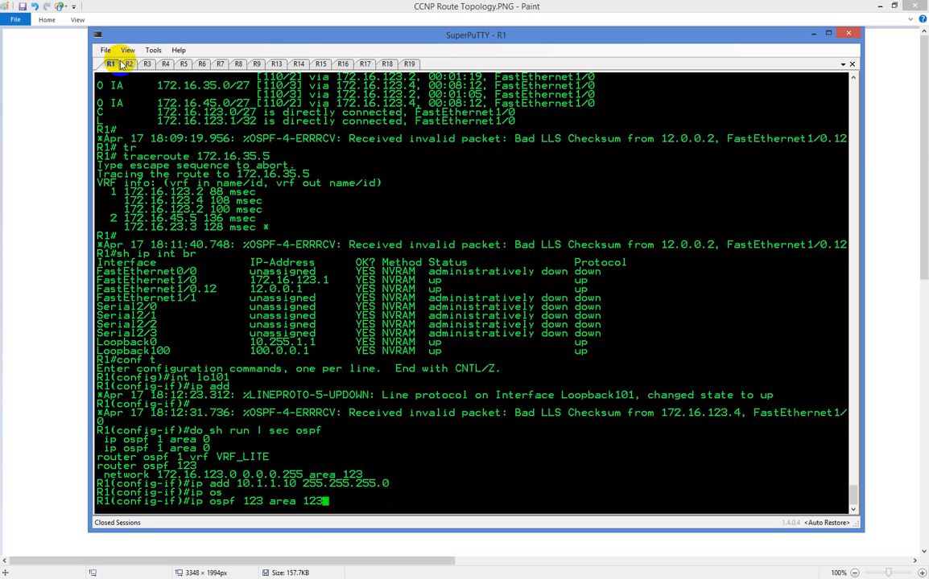
key("Return")
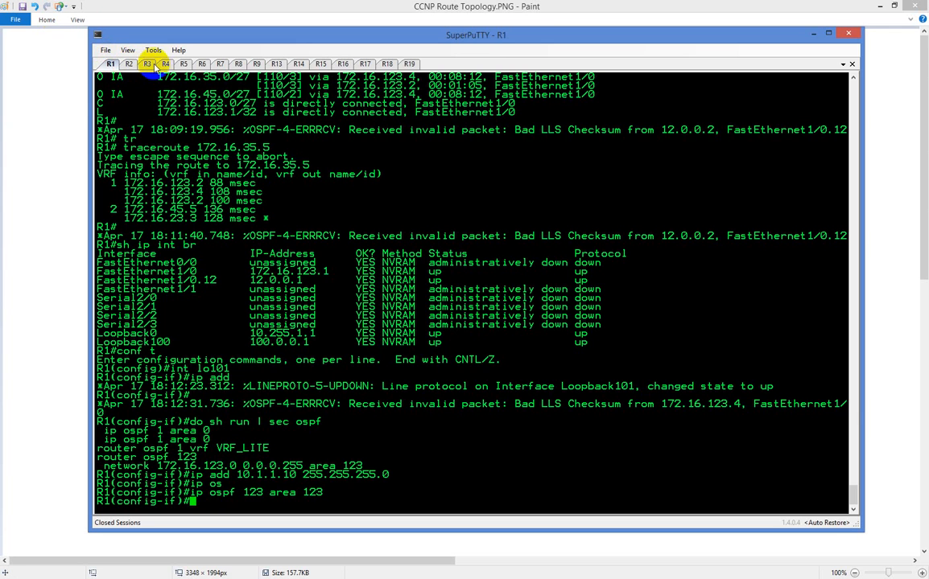
Display the full OSPF database on R3 with "sh ip ospf database" and highlight link ID 10.1.1.10 in area 2345's summary net link states
left_click(148, 65)
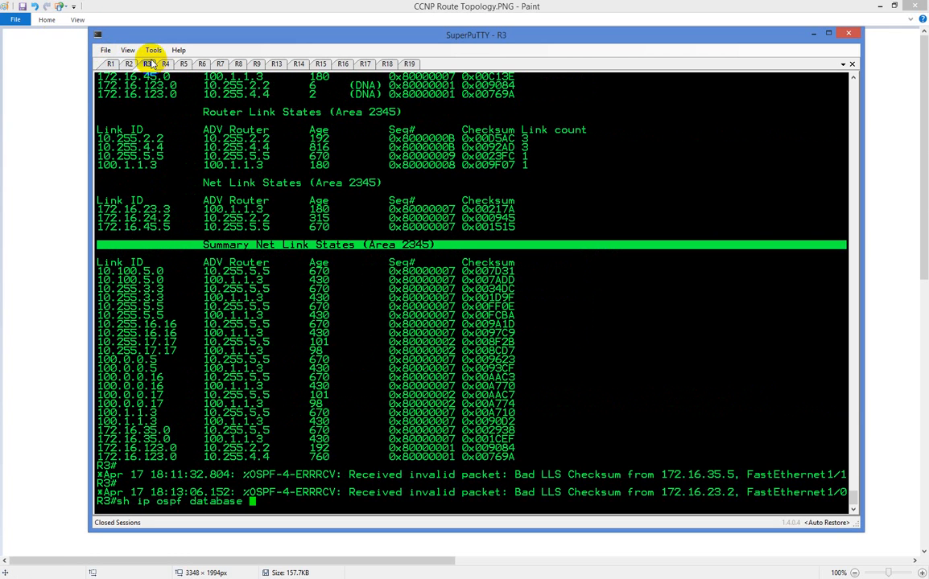
key("Return")
key("space")
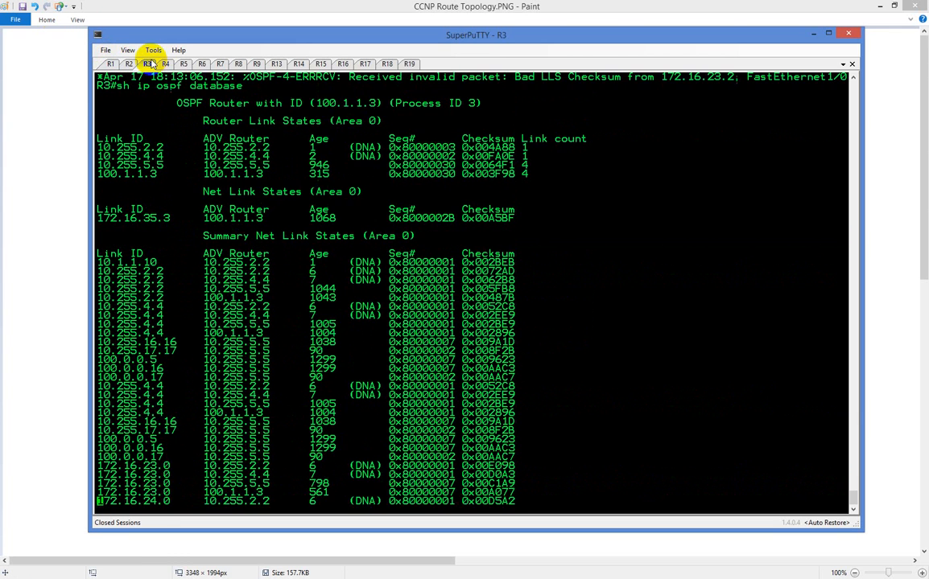
key("space")
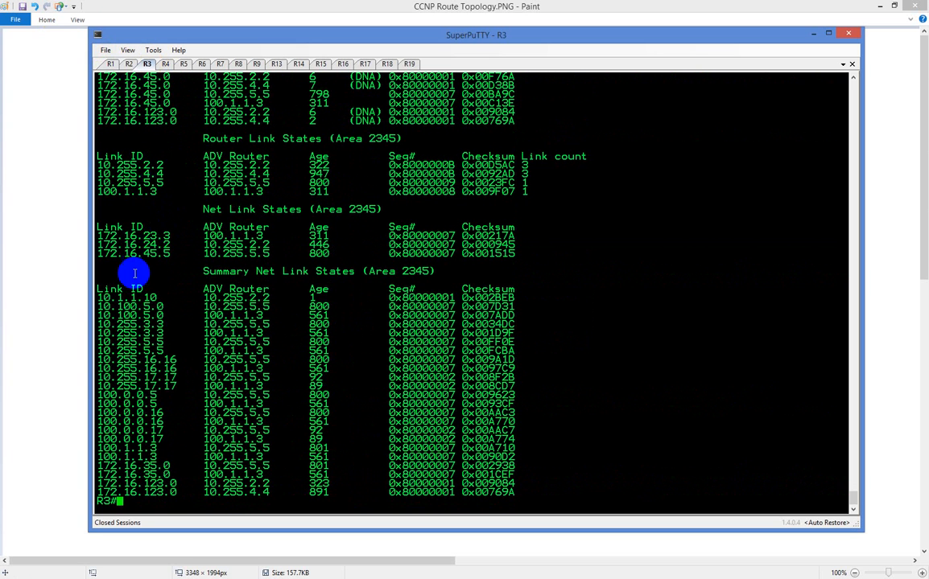
double_click(125, 298)
key("ctrl+c")
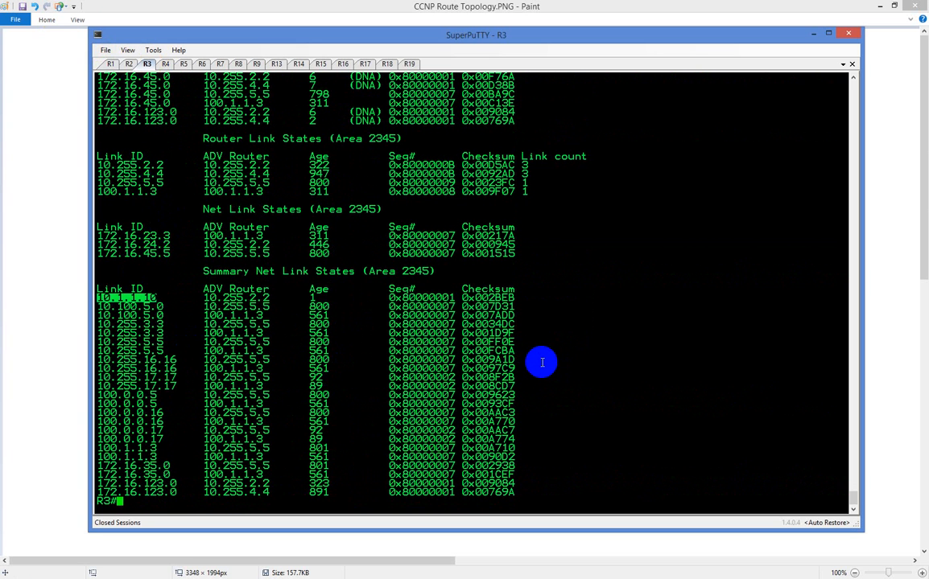
Trace the route from R3 to R1's new loopback with "traceroute 10.1.1.10"
type("tr")
key("Tab")
type("1")
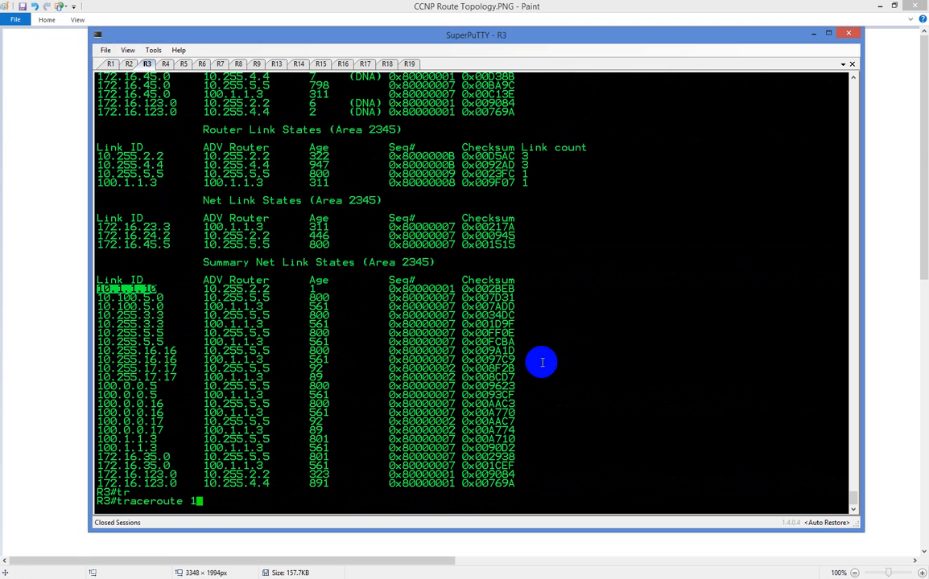
type("0.1.1.10")
key("Return")
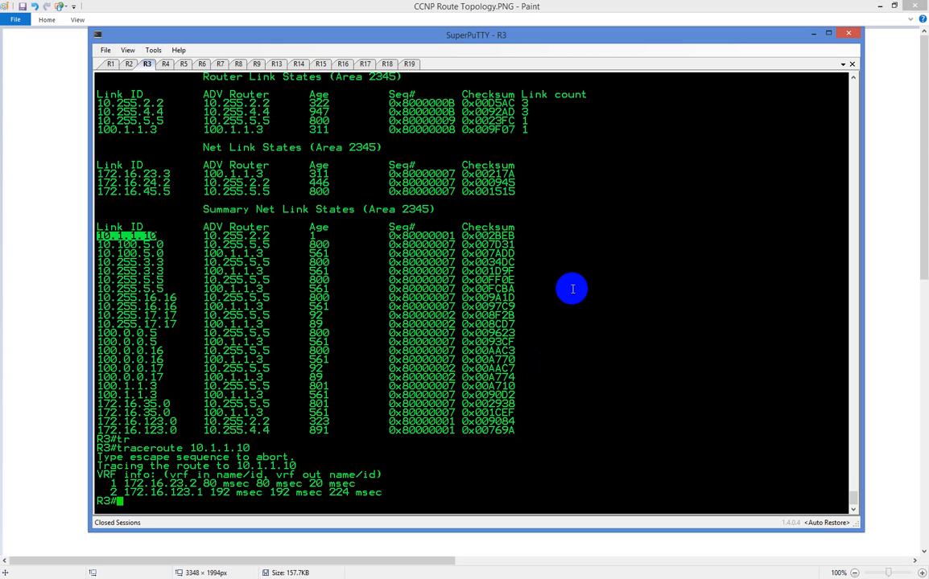
Display R3's detailed summary LSAs for the new loopback with "sh ip ospf database summary 10.1.1.10"
type("sh ip os")
key("Tab")
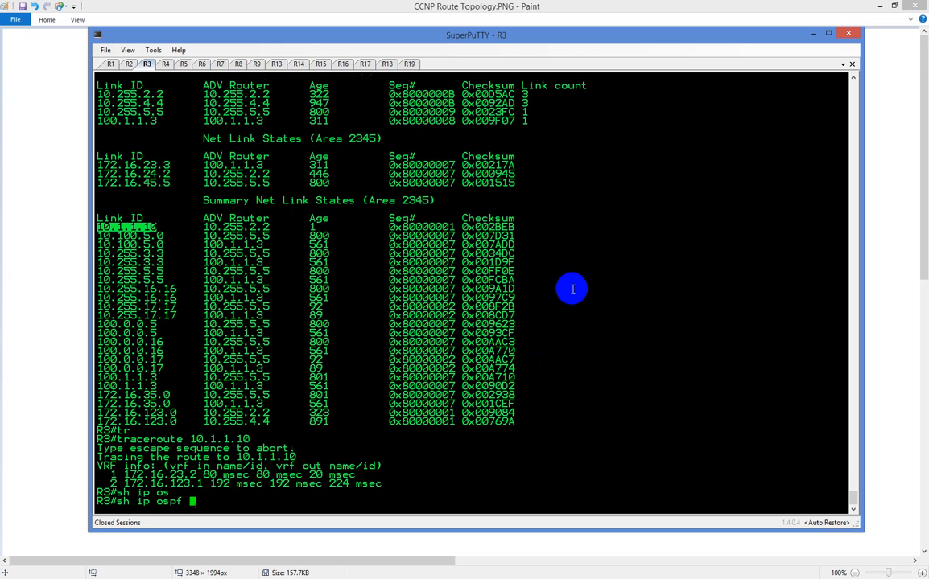
type("da")
key("Tab")
type("sum")
key("Tab")
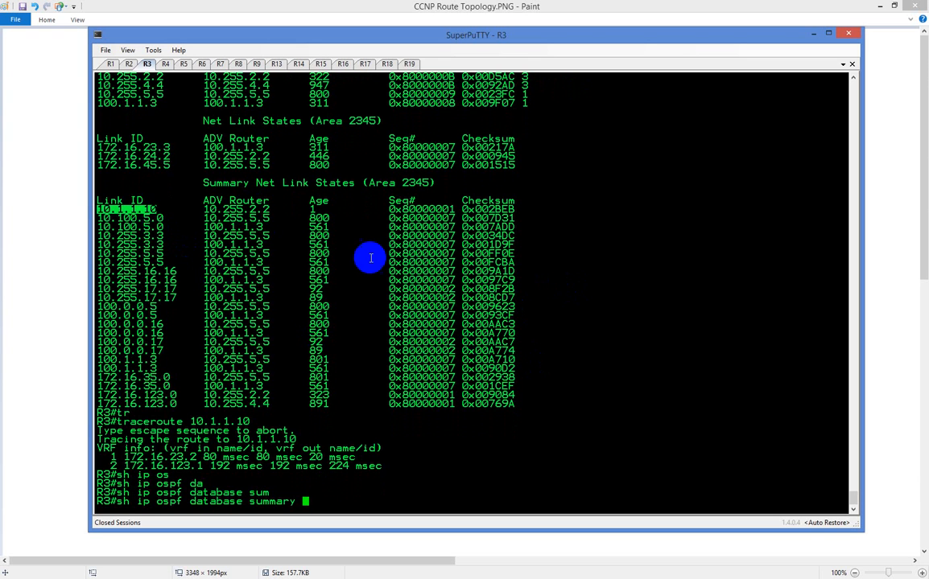
right_click(661, 299)
key("Return")
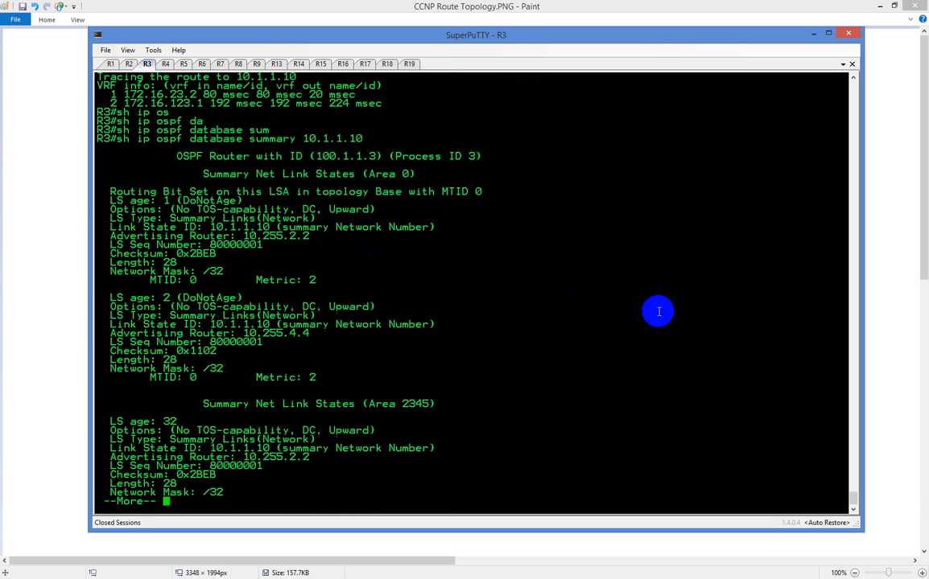
key("Return")
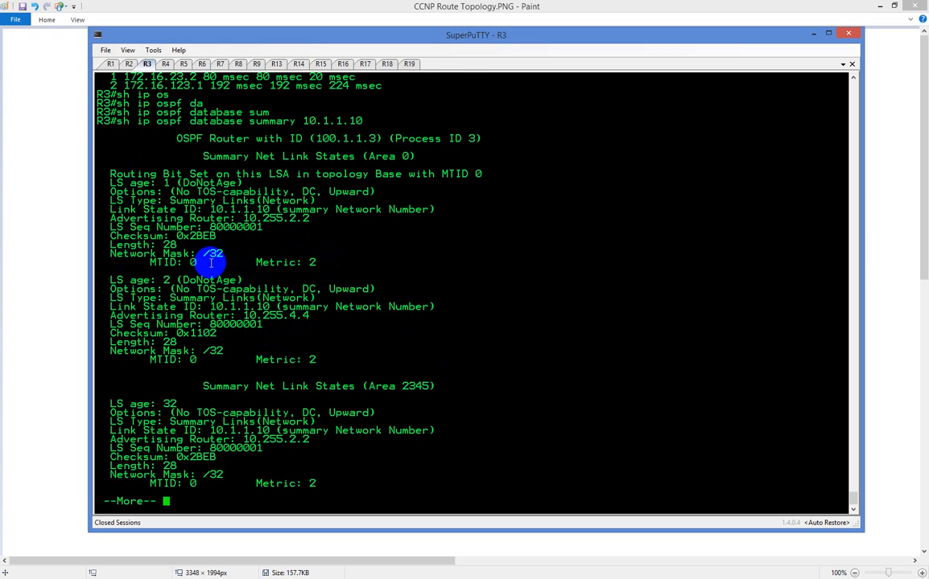
key("space")
Highlight the "Routing Bit Set on this LSA" line under area 0 and compare it with the area 2345 entries
scroll(211, 262, "up", 8)
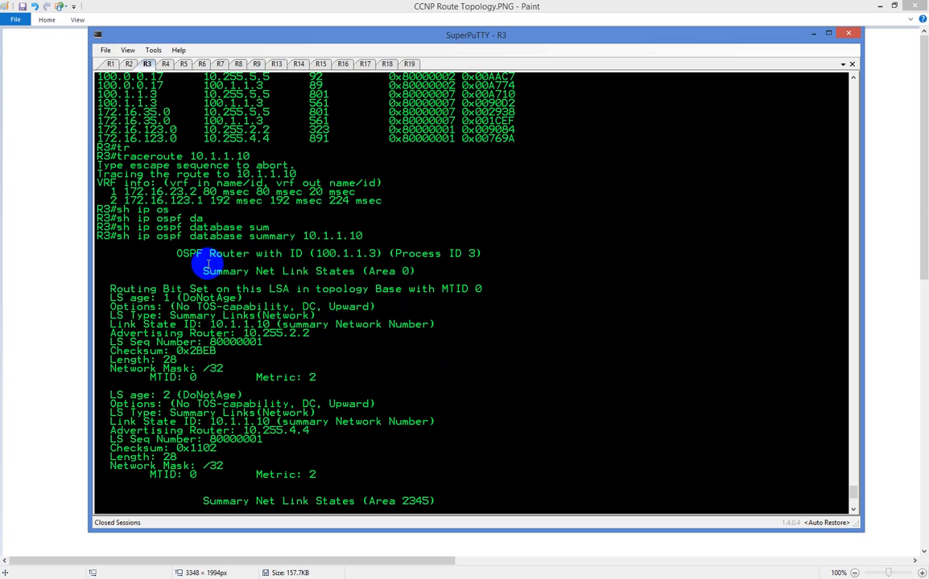
triple_click(137, 290)
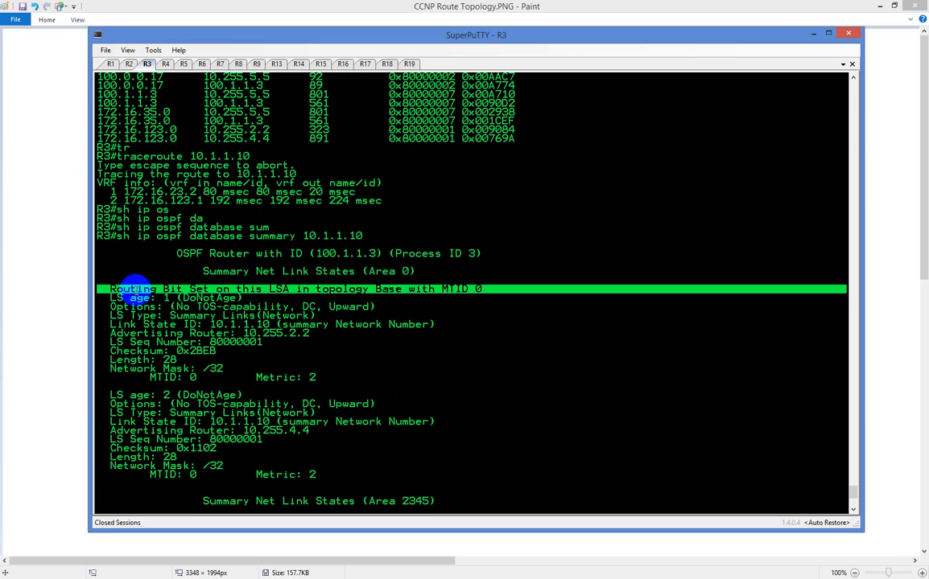
scroll(136, 291, "down", 8)
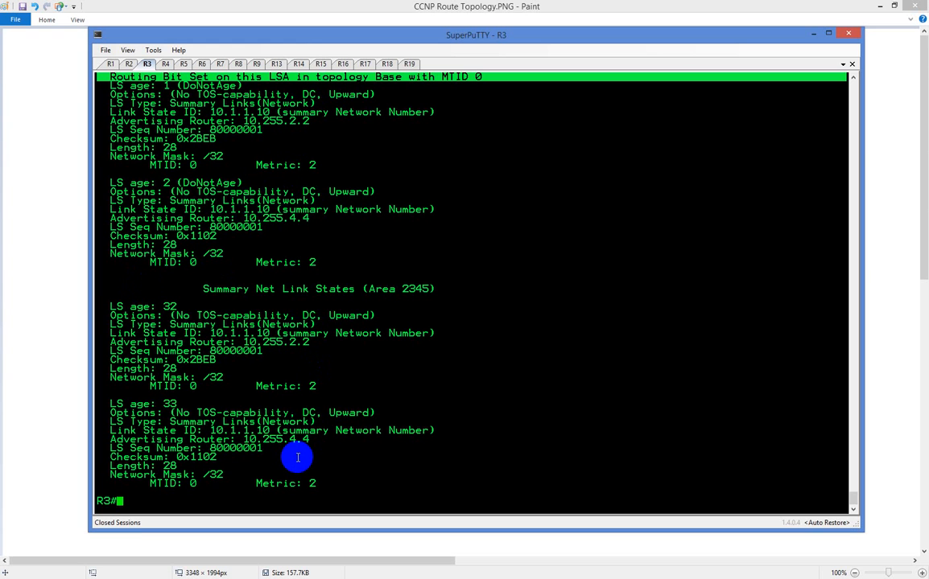
scroll(344, 394, "up", 8)
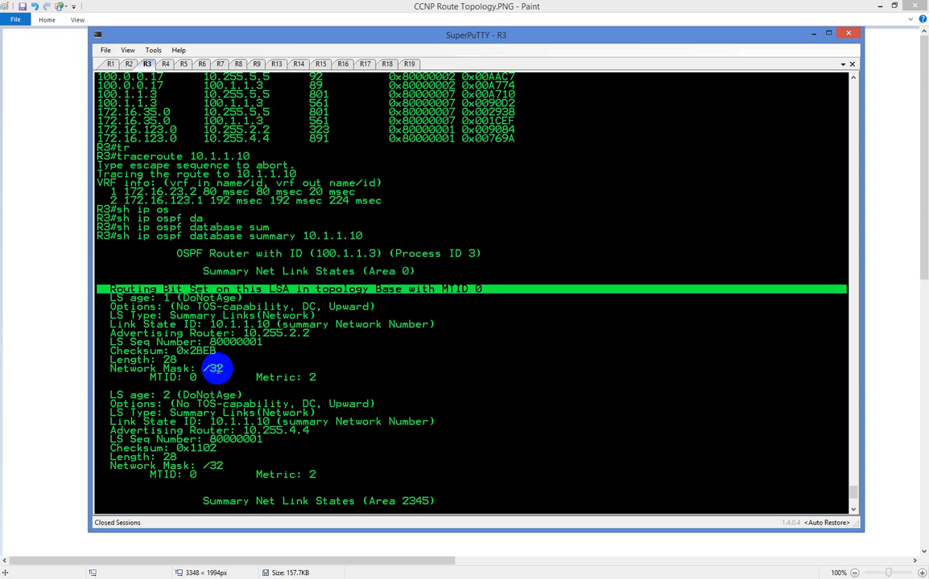
Set the OSPF network type of R1's loopback 101 to point-to-point with "ip ospf network point-to-point"
left_click(110, 64)
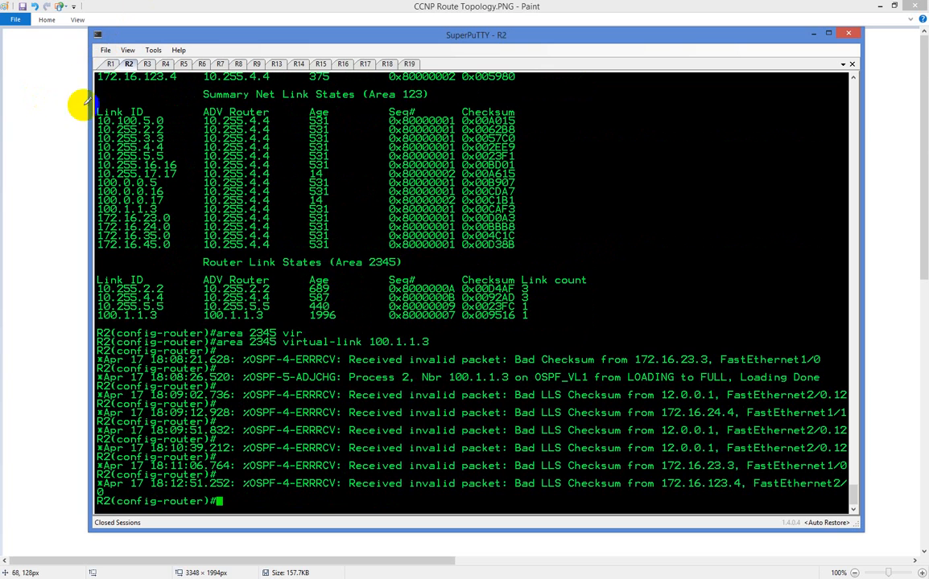
left_click(111, 64)
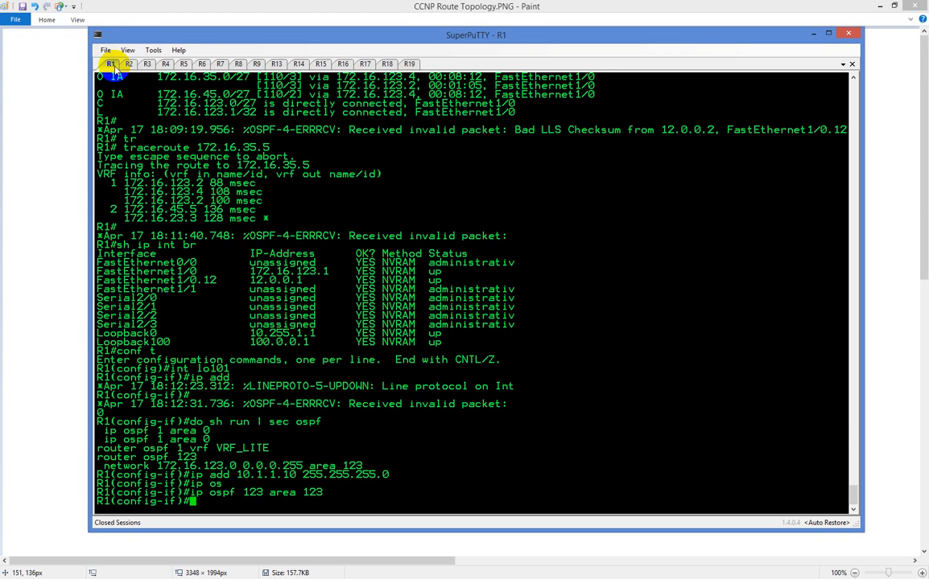
type("ip os")
key("Tab")
type("net")
key("Tab")
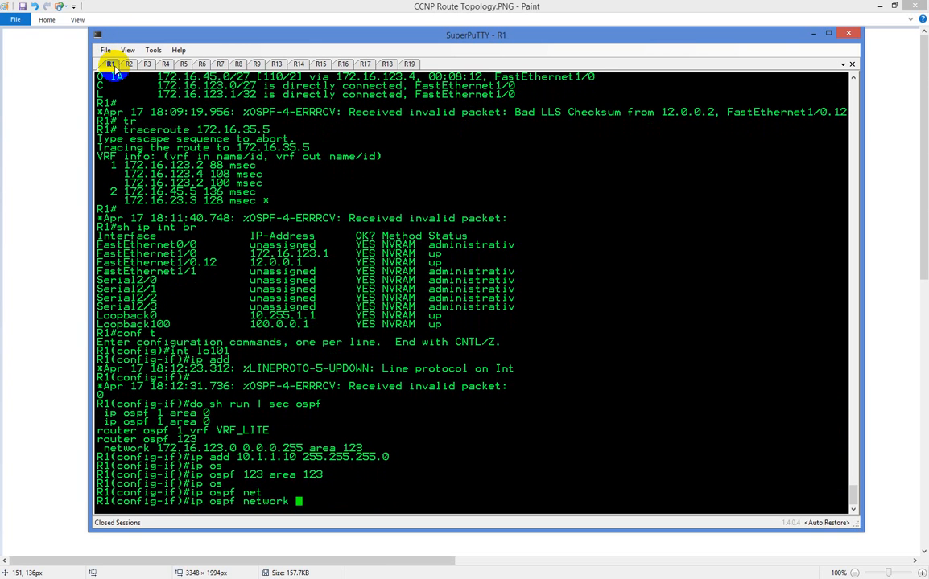
type("p")
key("Tab")
type("p")
key("Tab")
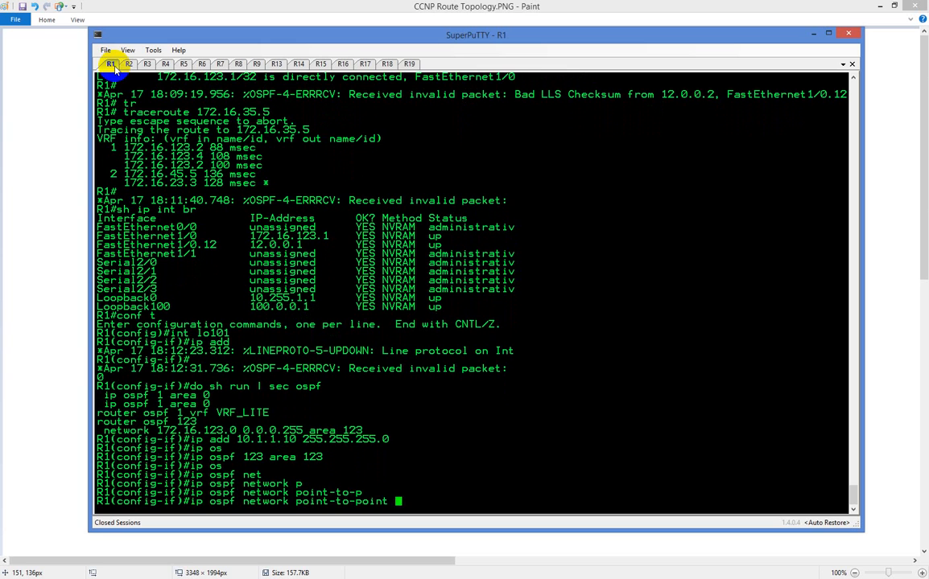
key("Return")
Return to R3 and rerun "sh ip ospf database summary 10.1.1.10", paging through the whole output
left_click(143, 63)
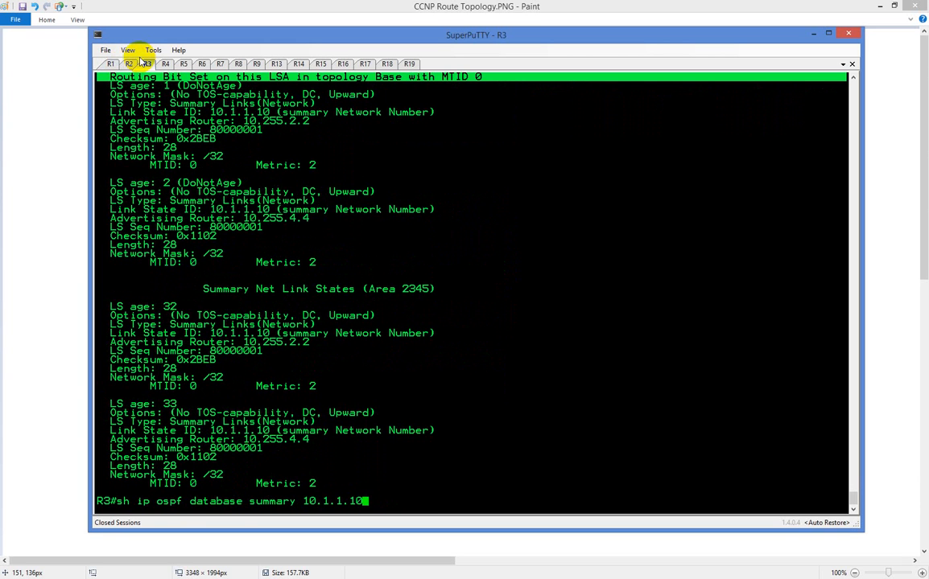
scroll(186, 155, "up", 8)
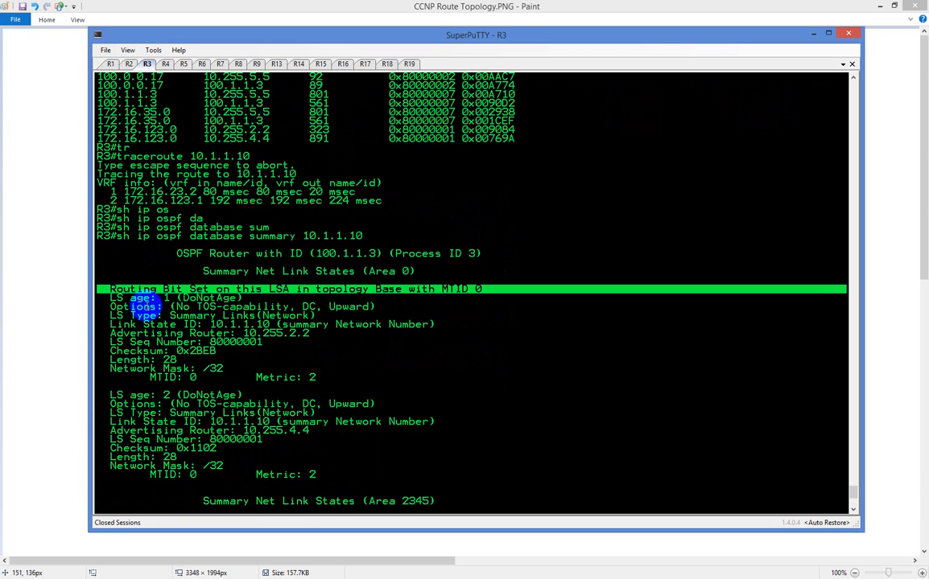
key("Up")
key("Return")
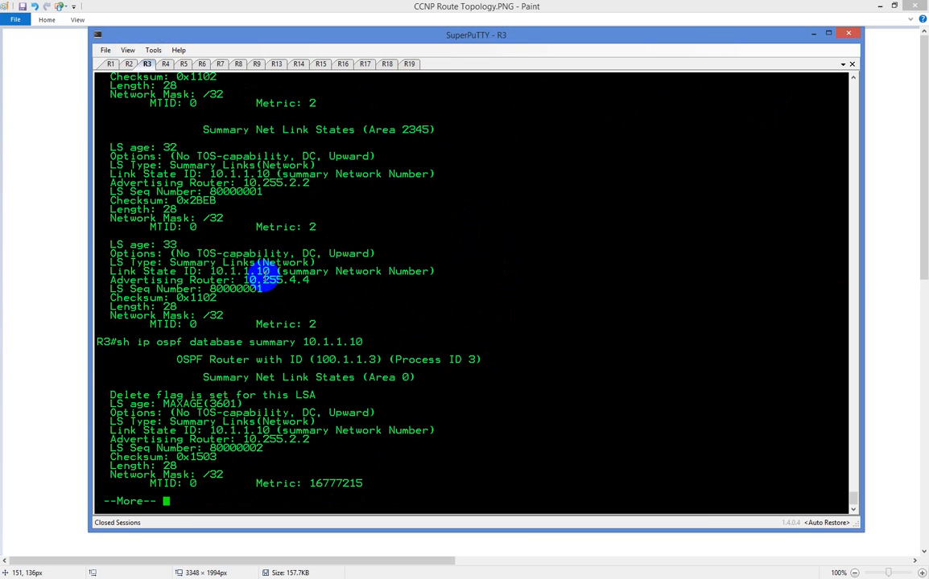
key("space")
key("space")
key("space")
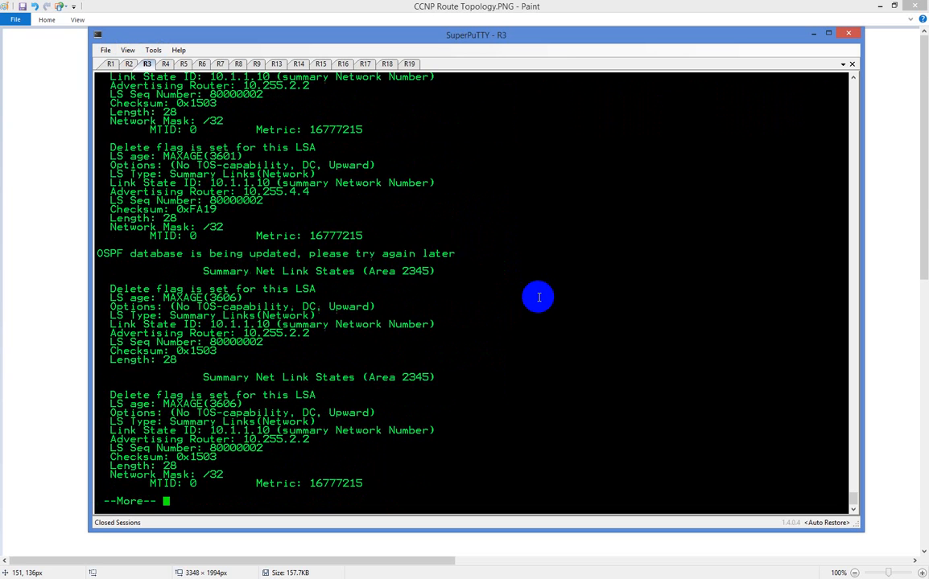
type("c")
Repeat the summary LSA query for 10.1.1.10 on R3 four more times to track changes in its entries
key("Up")
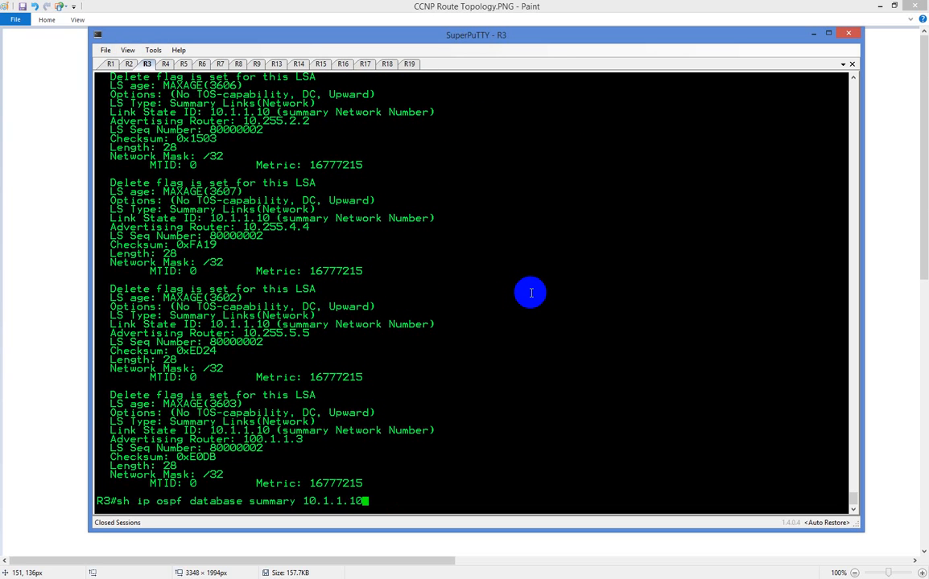
key("Return")
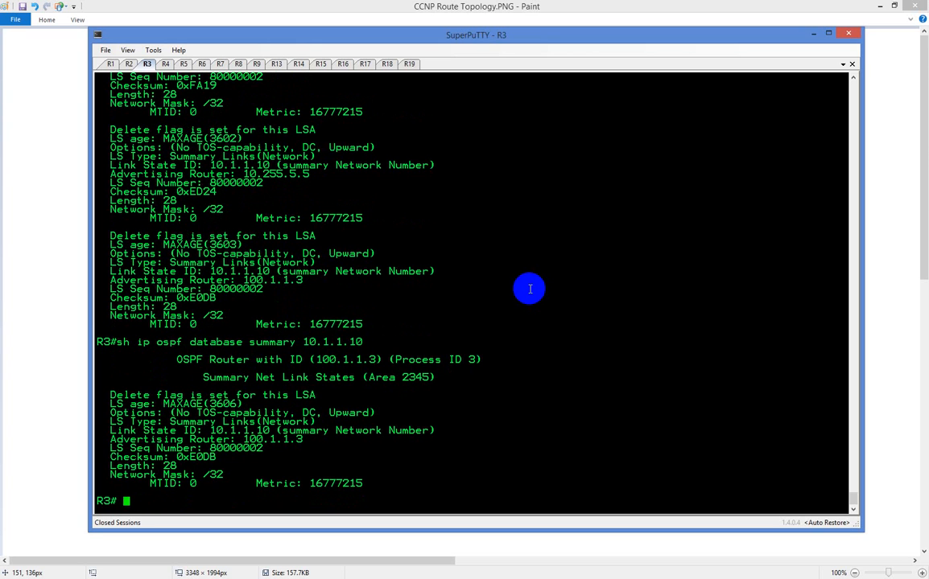
key("Up")
key("Return")
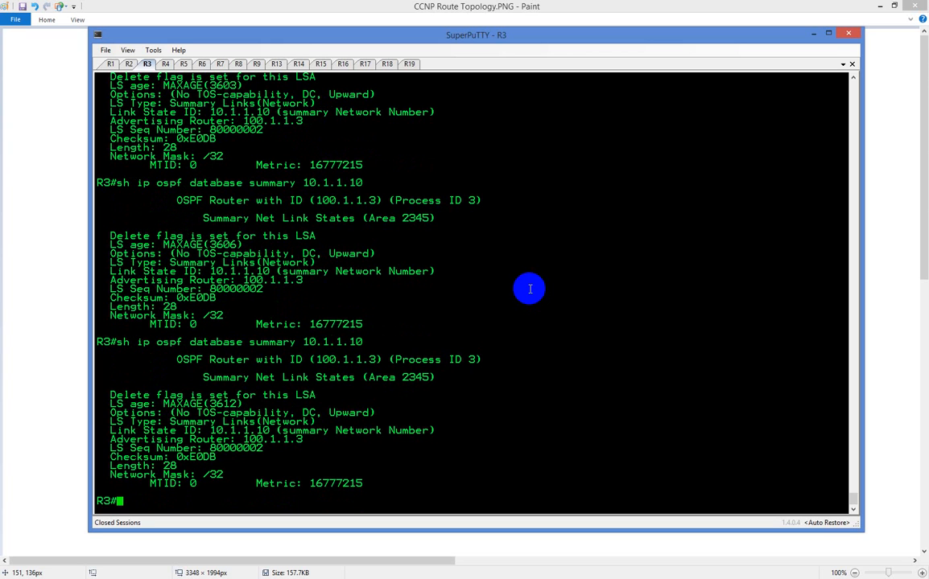
key("Up")
key("Return")
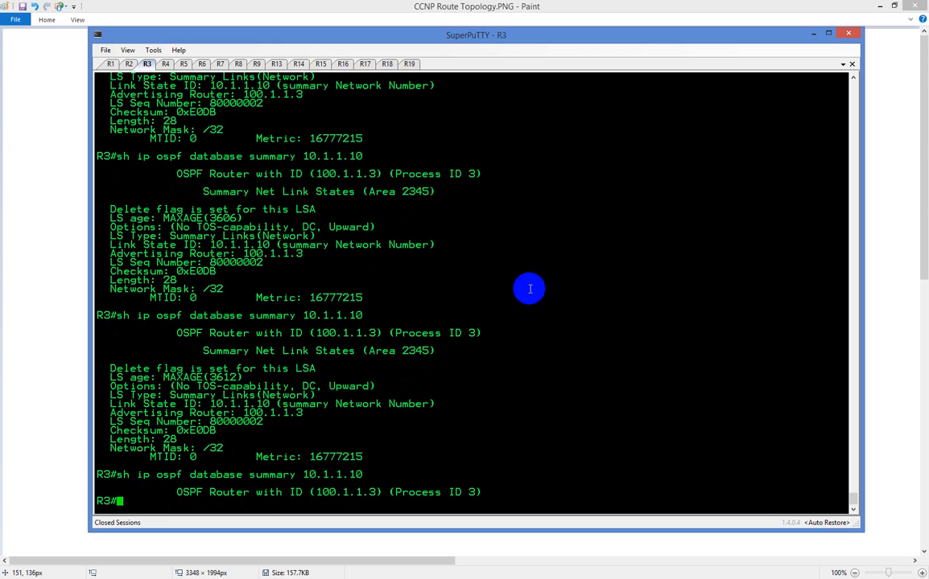
key("Up")
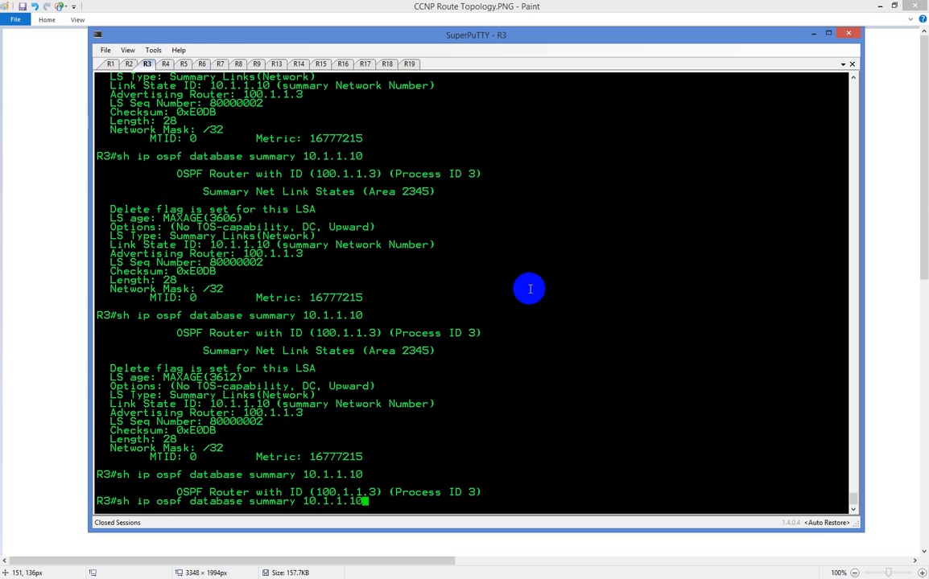
key("Return")
Display all summary LSAs on R3 by running "sh ip ospf database summary" without an address
key("Up")
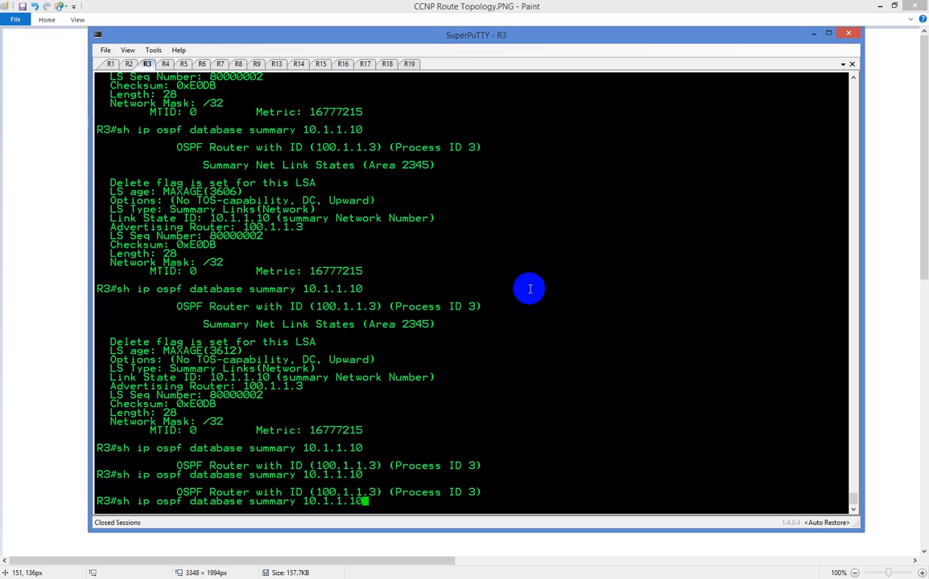
key("BackSpace")
key("BackSpace")
key("BackSpace")
key("BackSpace")
key("BackSpace")
key("BackSpace")
key("BackSpace")
key("BackSpace")
key("BackSpace")
key("Return")
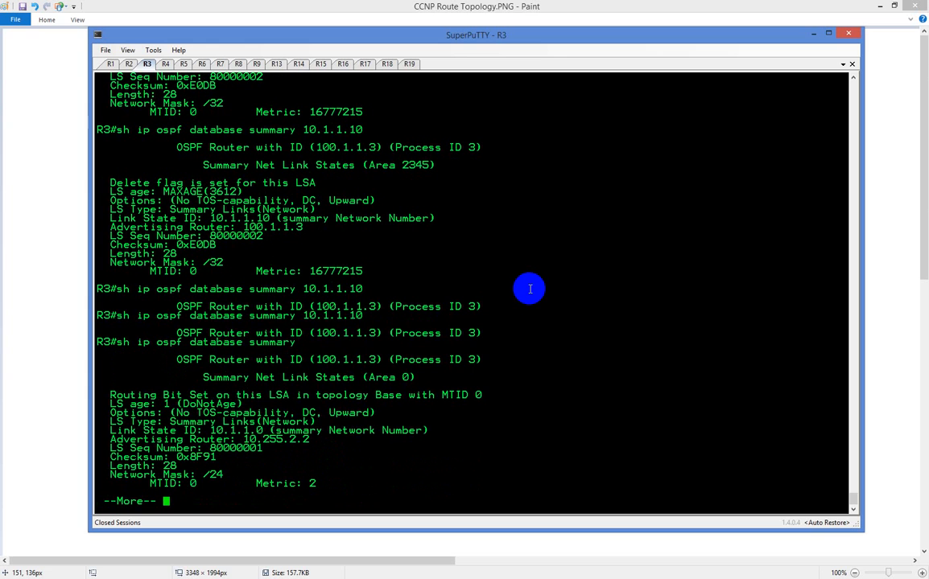
key("space")
key("space")
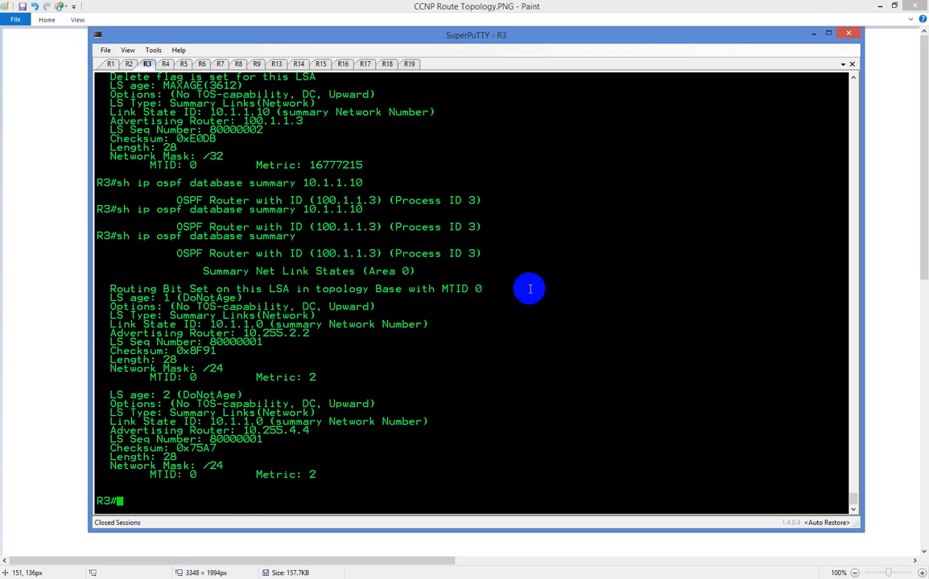
Check R3's summary database for the host address again with "sh ip ospf database summary 10.1.1.10"
key("Up")
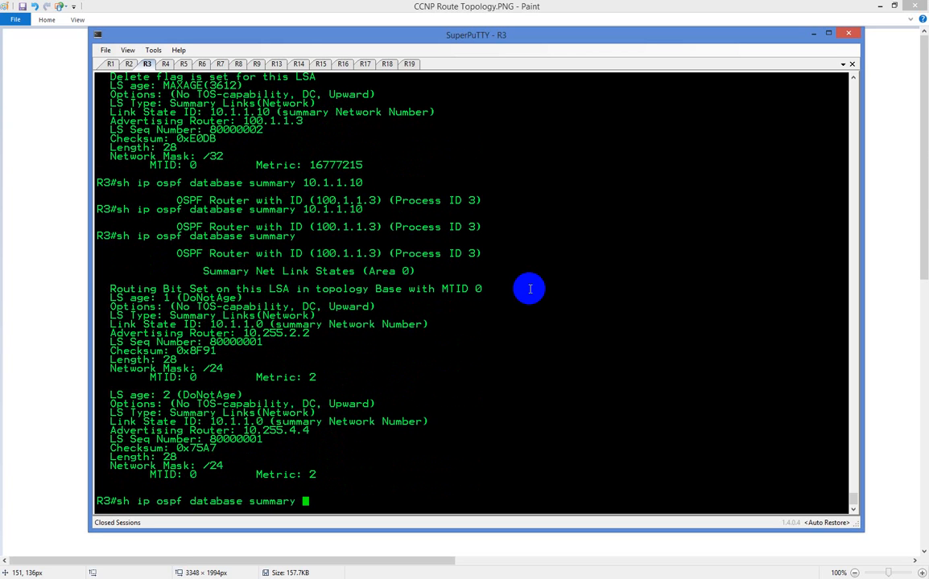
type("10.1.1.10")
key("Return")
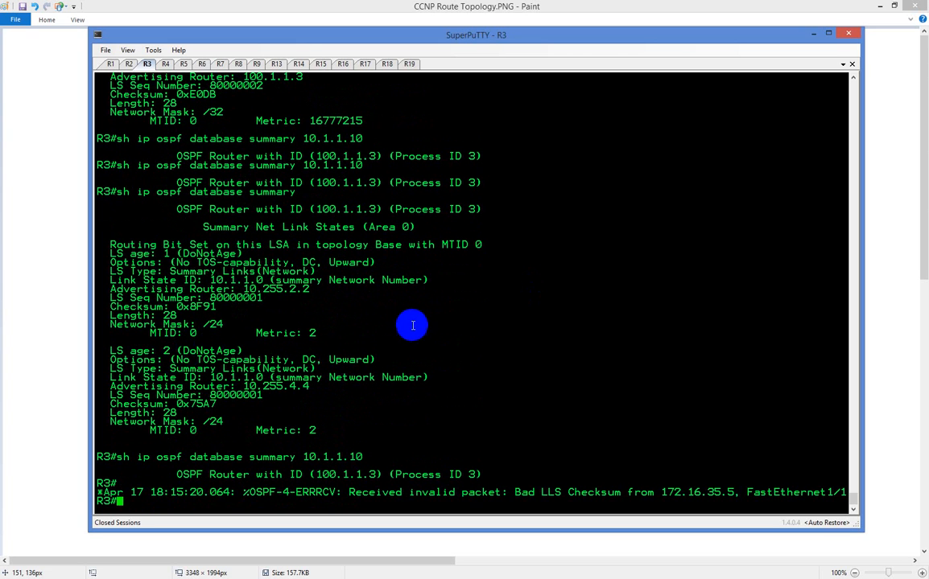
Display R3's summary LSAs for the loopback's network with "sh ip ospf database summary 10.1.1.0"
key("Up")
key("BackSpace")
key("BackSpace")
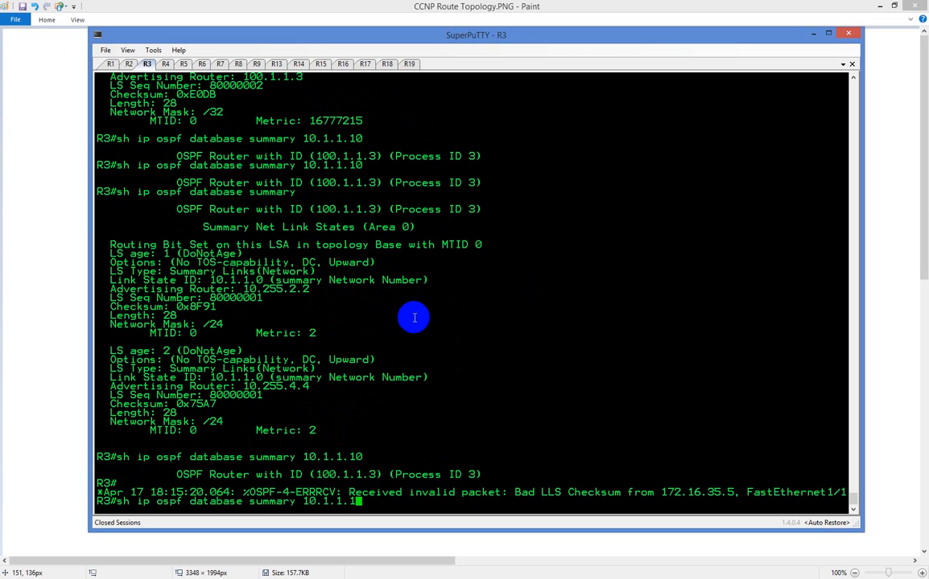
type("0")
key("Return")
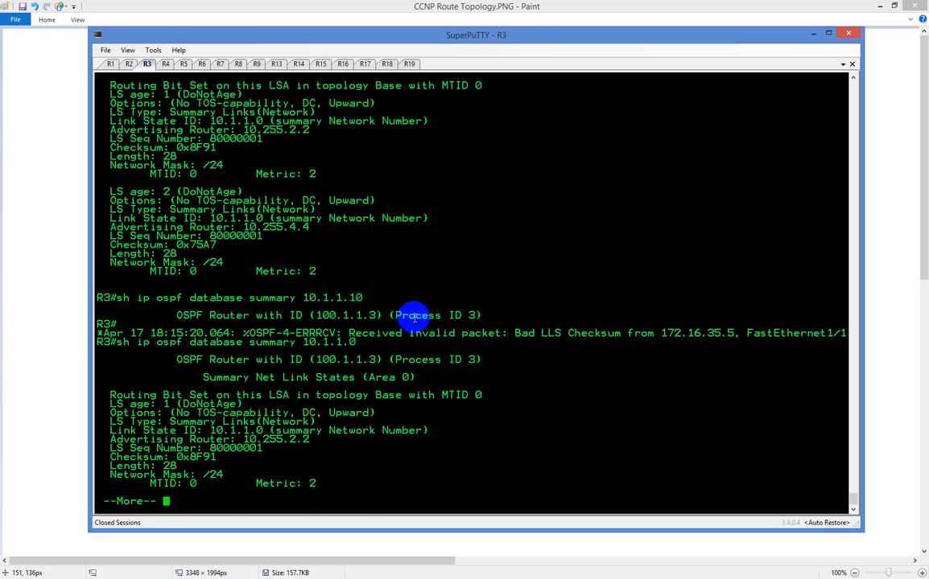
key("space")
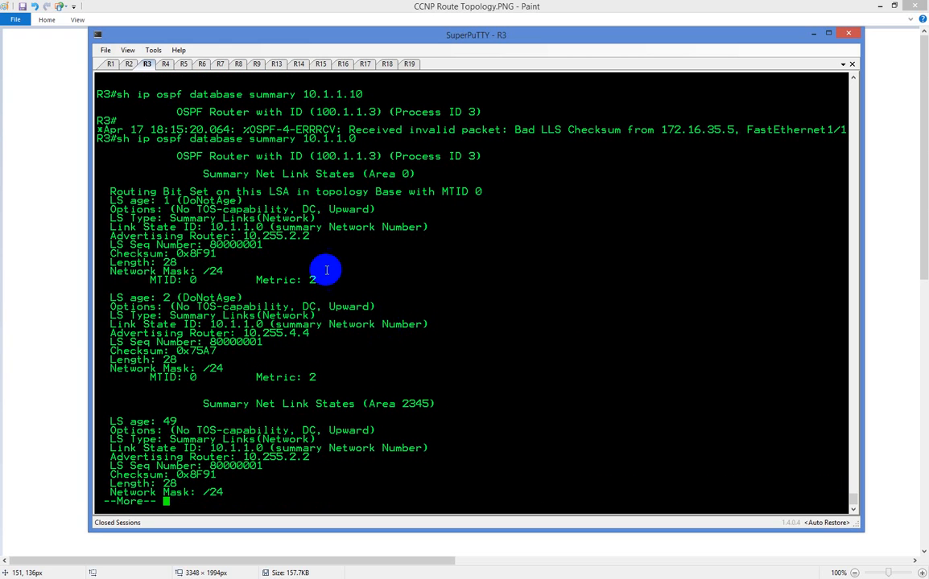
Compare the network mask of R3's earlier 10.1.1.10 summary LSAs with the 10.1.1.0 entries, and end the paged output
scroll(205, 270, "up", 10)
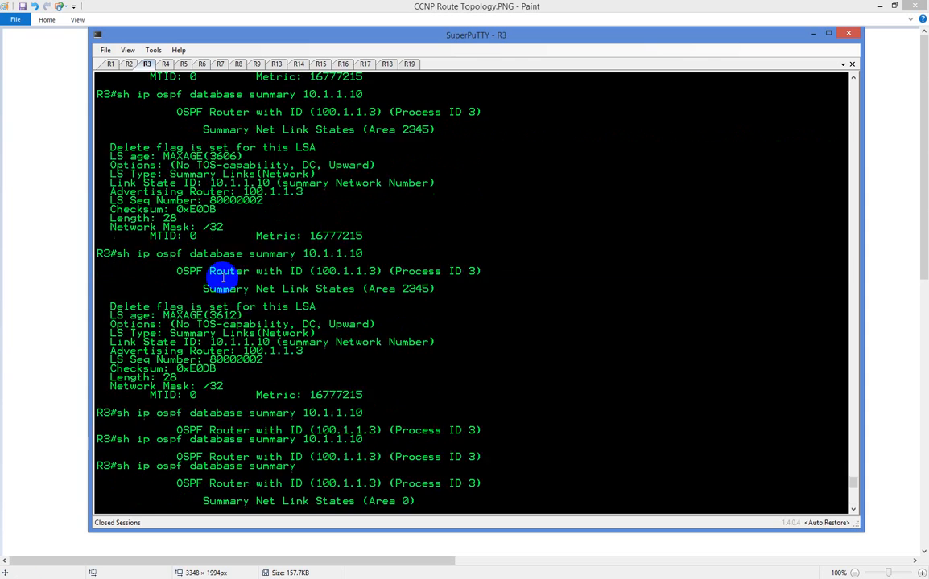
scroll(223, 277, "down", 10)
double_click(214, 244)
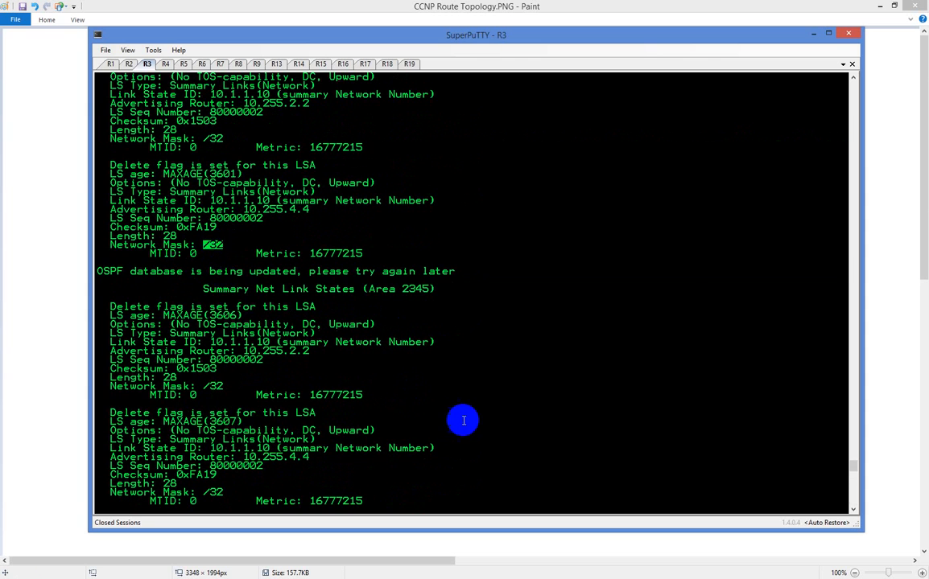
scroll(459, 414, "down", 5)
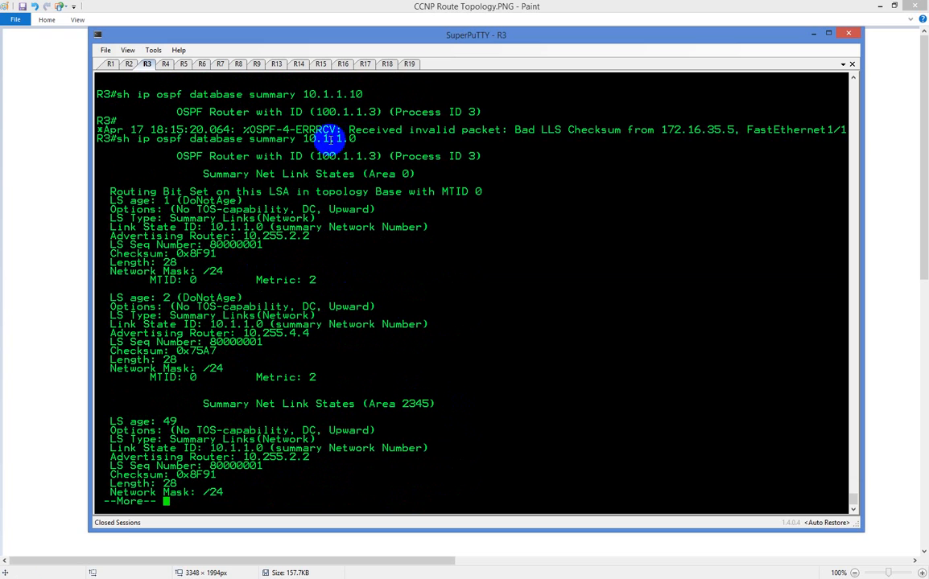
double_click(313, 139)
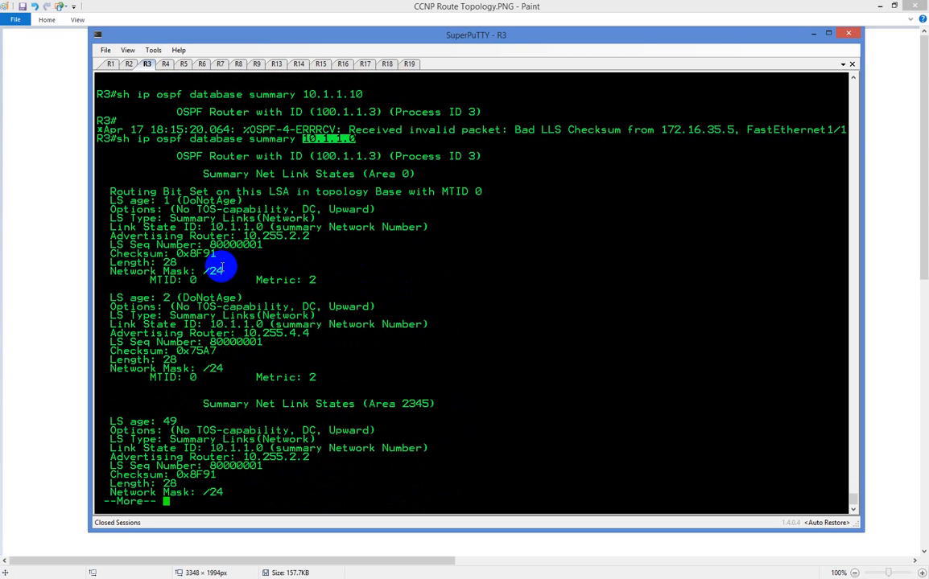
key("q")
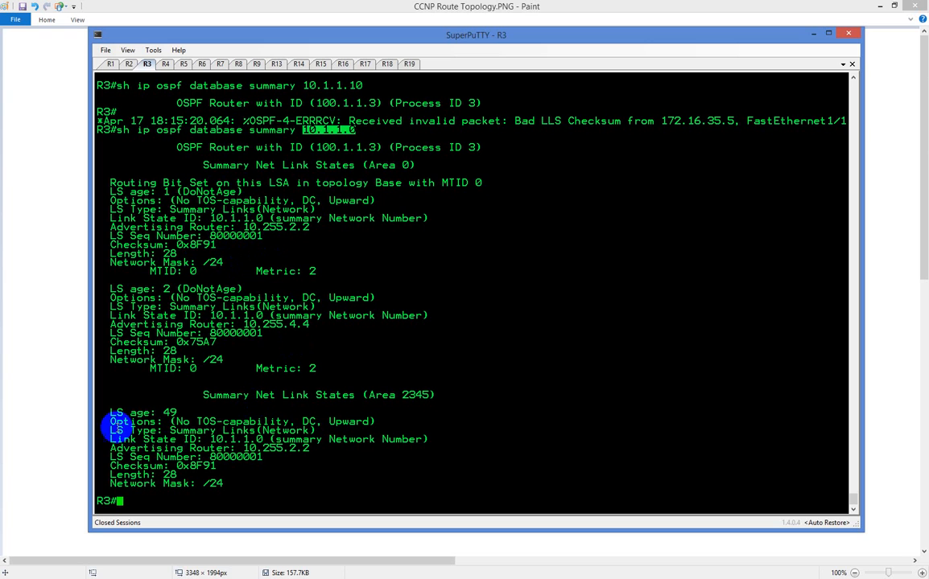
Rerun "sh ip ospf database summary 10.1.1.0" on R3 and page through the output to its end
right_click(98, 372)
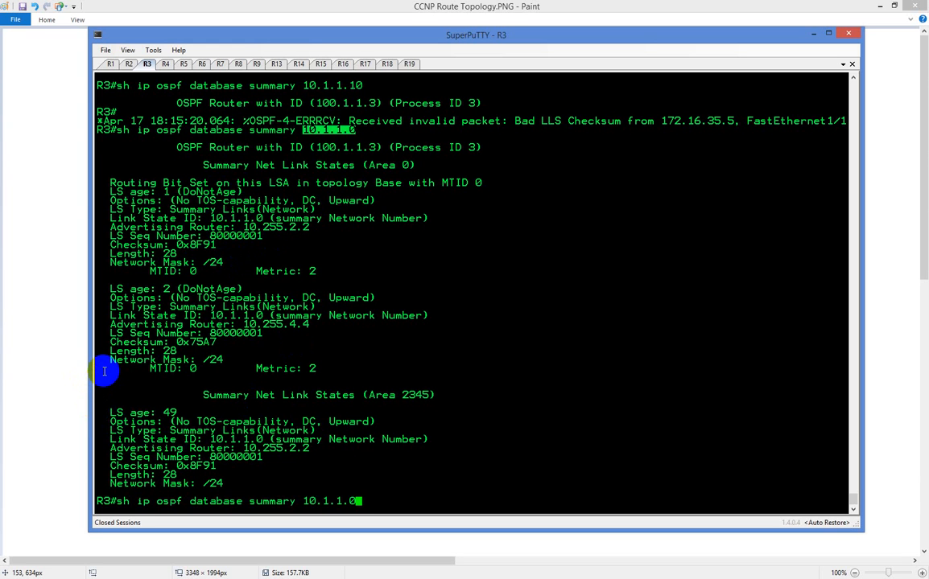
key("Return")
key("space")
key("Return")
key("Return")
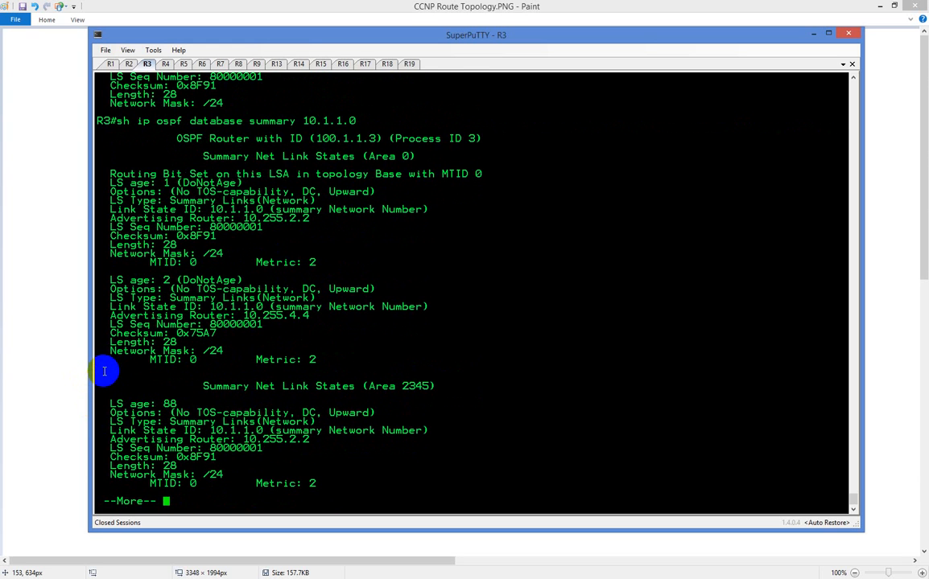
key("space")
right_click(161, 390)
key("Return")
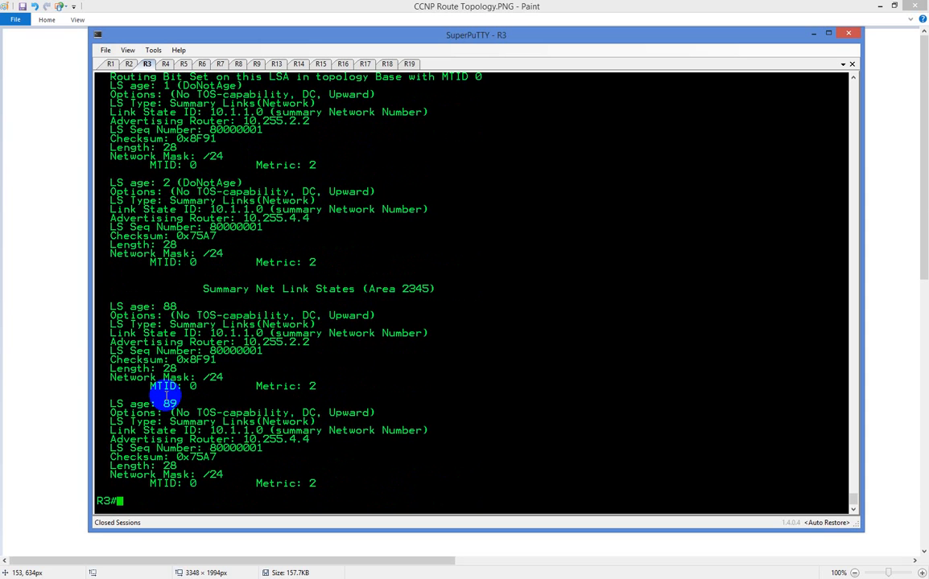
Clear space in R3's terminal, query summary 10.1.1.0 again, and examine the first area 0 LSA's routing bit and advertising router
key("Return")
key("Return")
key("Return")
key("Return")
key("Return")
key("Return")
key("Return")
key("Return")
key("Return")
key("Return")
key("Return")
key("Return")
key("Return")
key("Return")
key("Return")
key("Return")
key("Return")
key("Return")
key("Return")
key("Return")
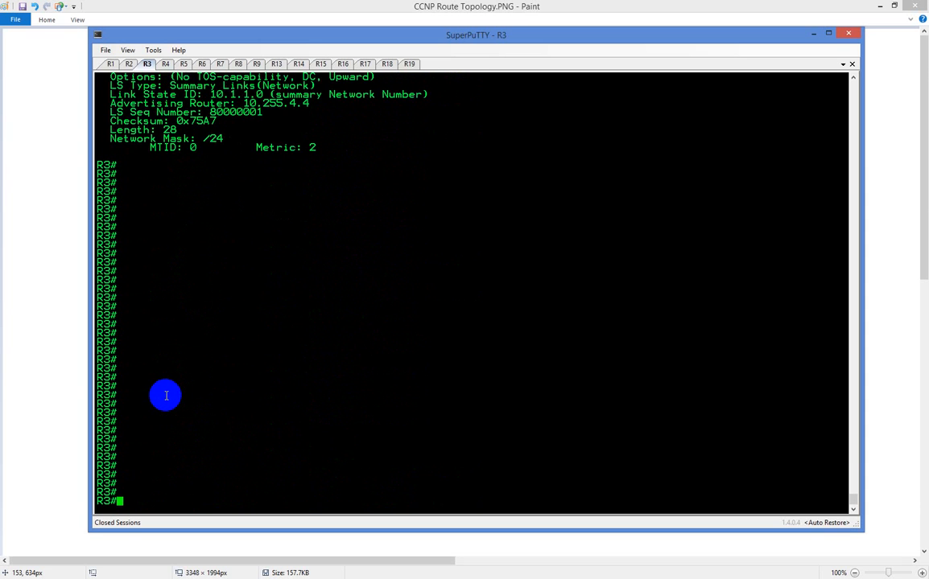
right_click(166, 395)
key("Return")
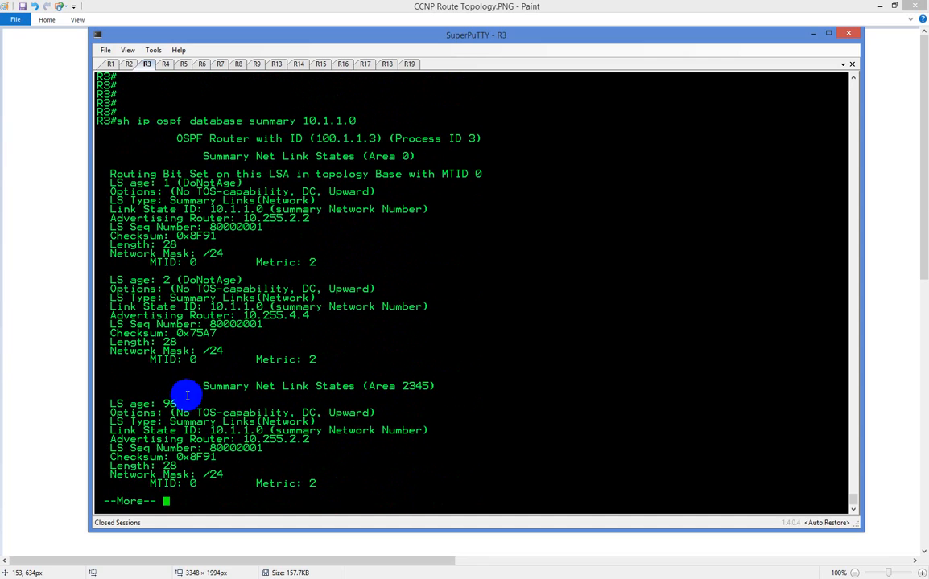
key("space")
scroll(201, 403, "up", 9)
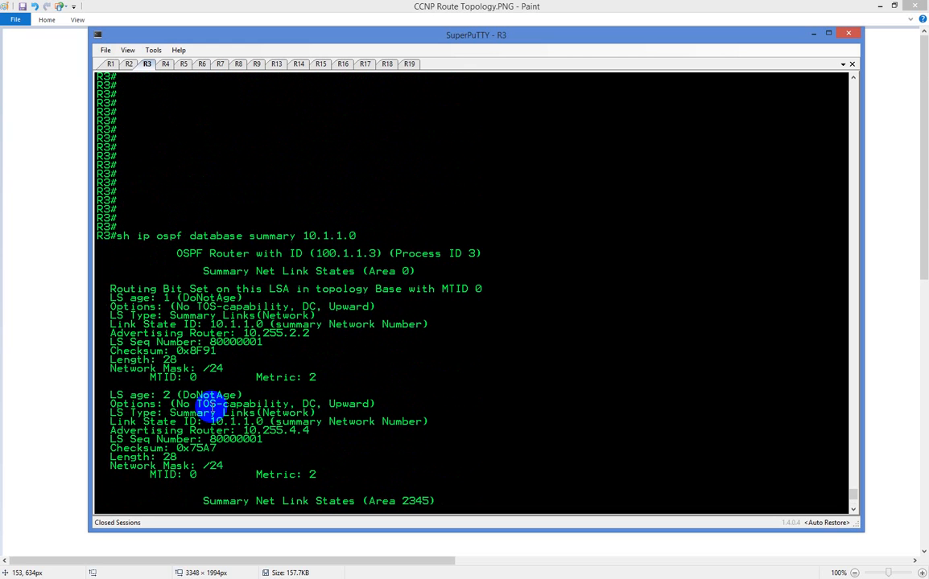
triple_click(130, 292)
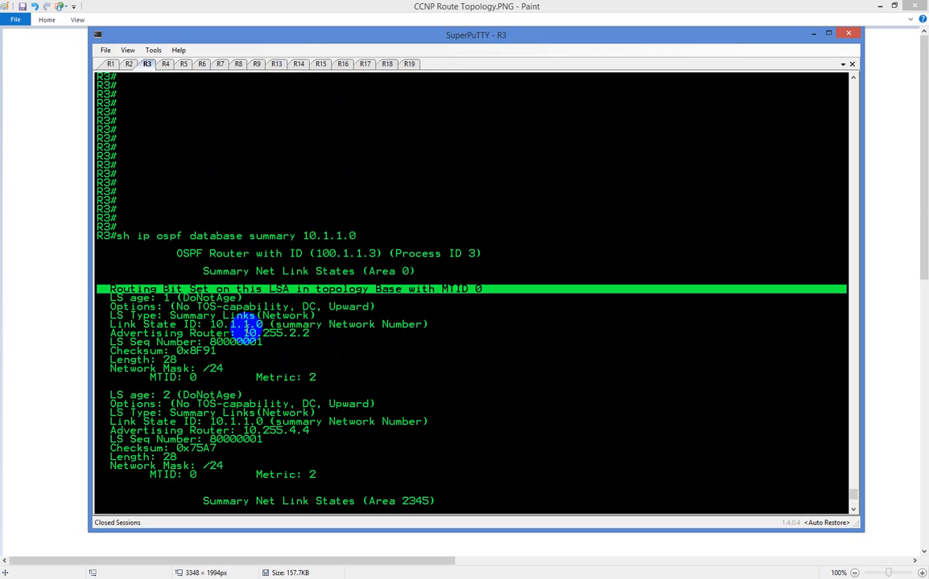
left_click(239, 323)
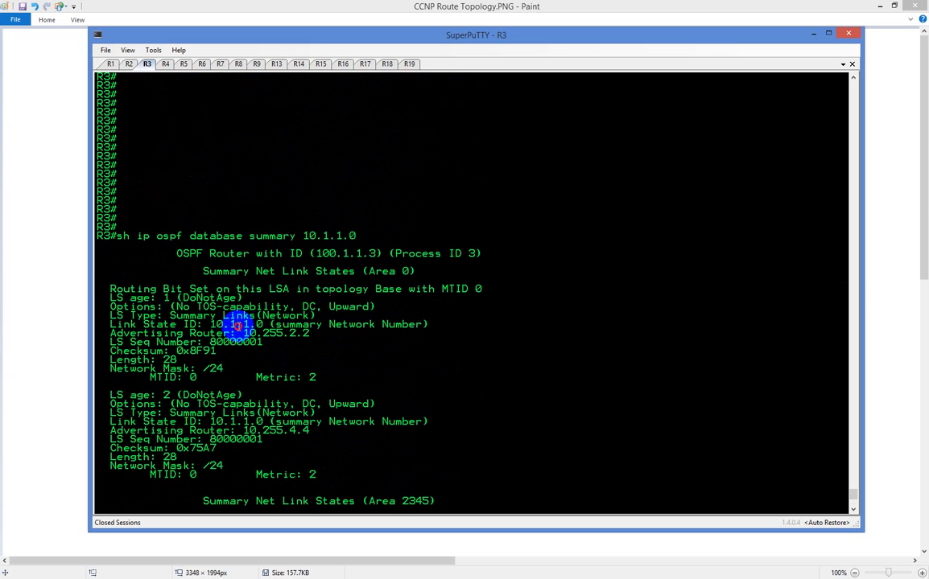
double_click(288, 336)
Switch to R2's session and exit router configuration mode with "end"
left_click(129, 63)
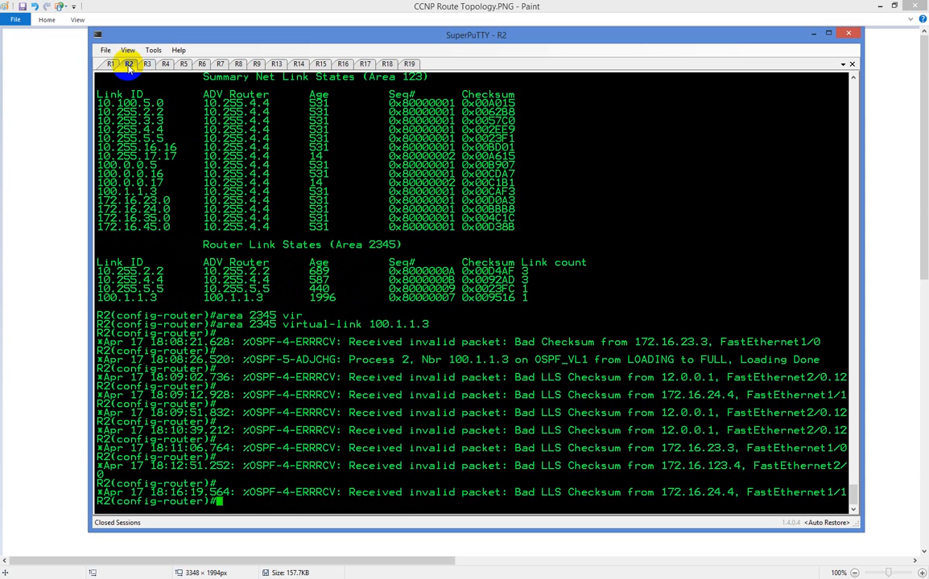
type("end")
key("Return")
Display R2's router LSAs with "sh ip ospf database router" and page through the virtual link entries
type("sh i")
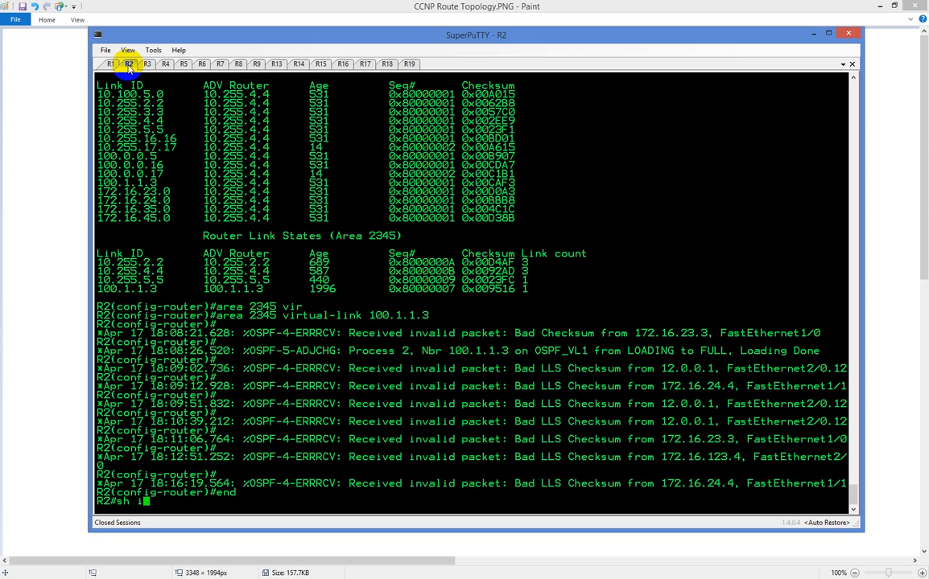
type("p os")
key("Tab")
type("da")
key("Tab")
type("rou")
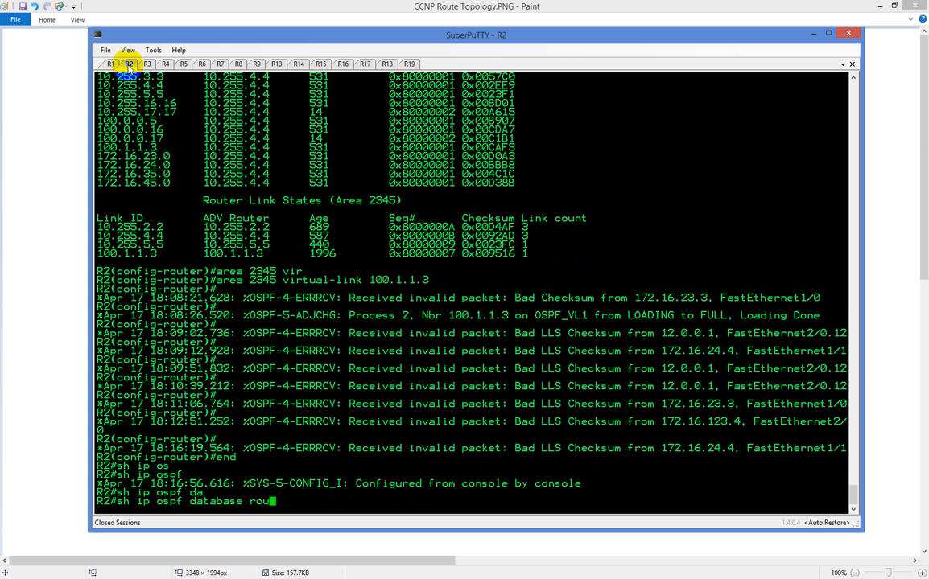
key("Tab")
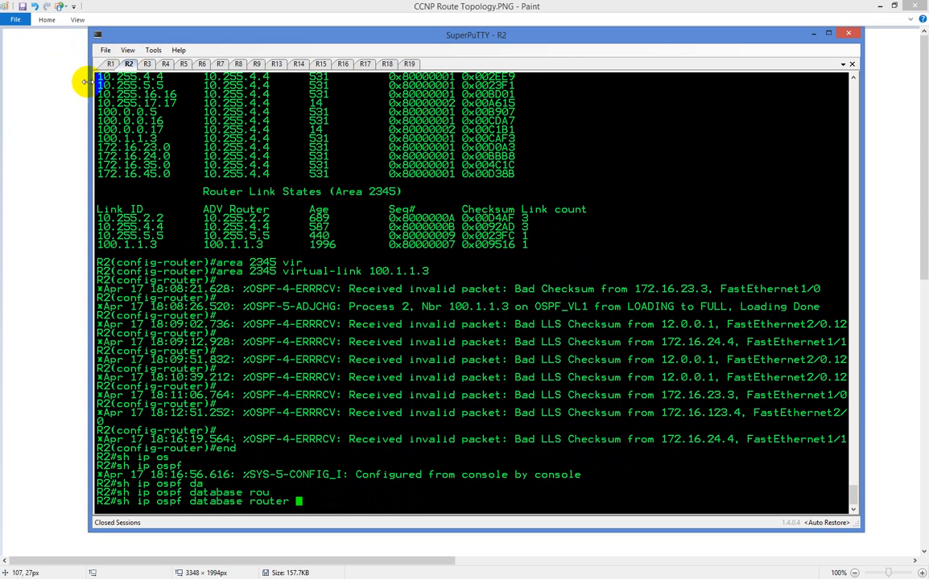
scroll(129, 161, "up", 8)
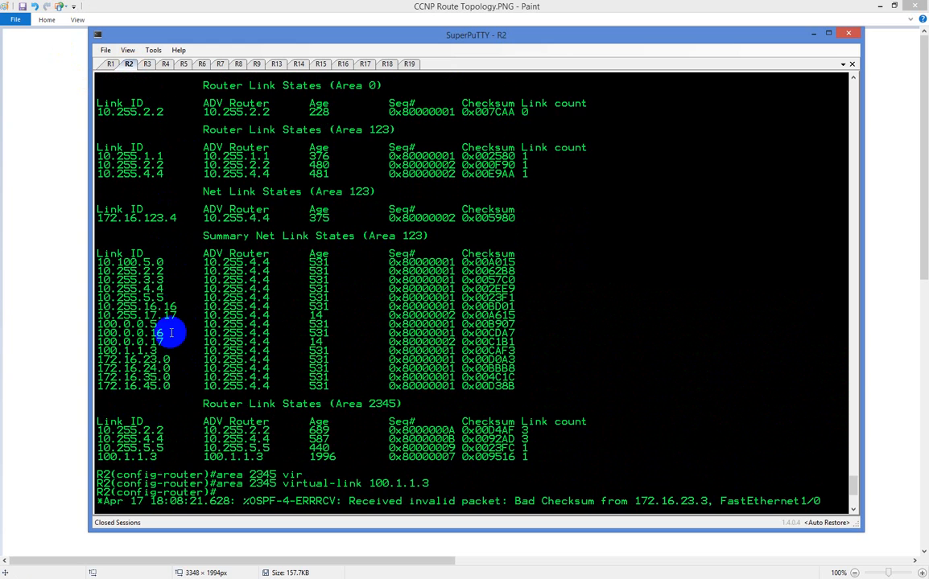
scroll(167, 306, "down", 8)
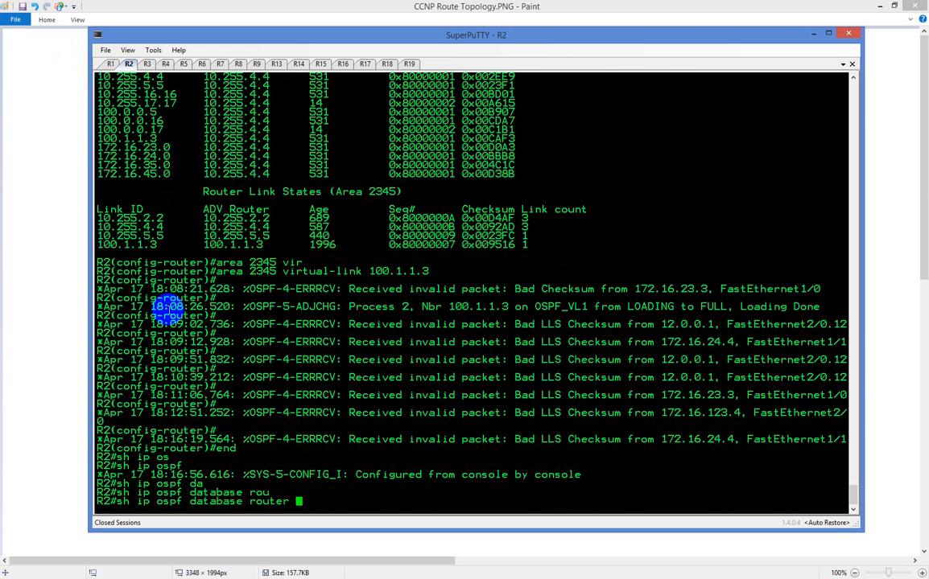
key("Return")
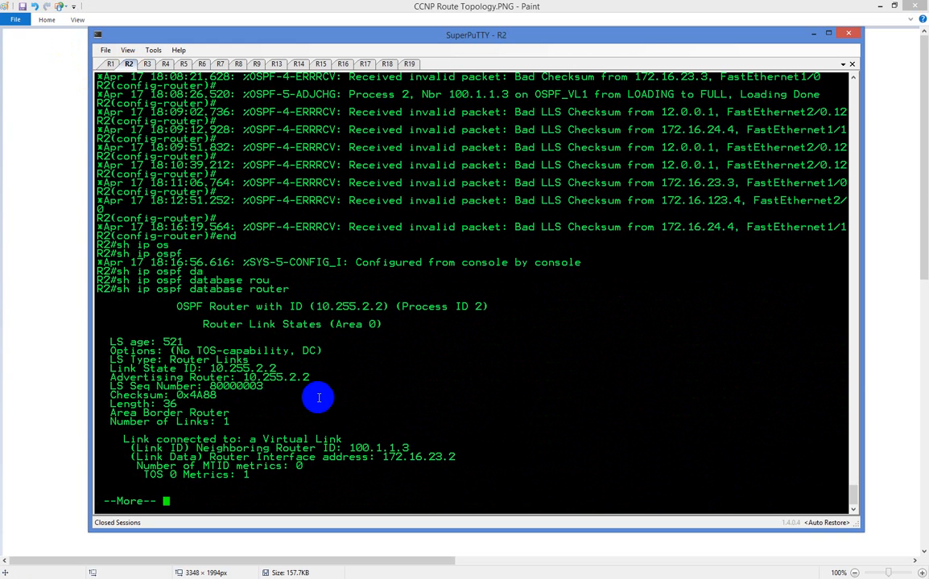
key("space")
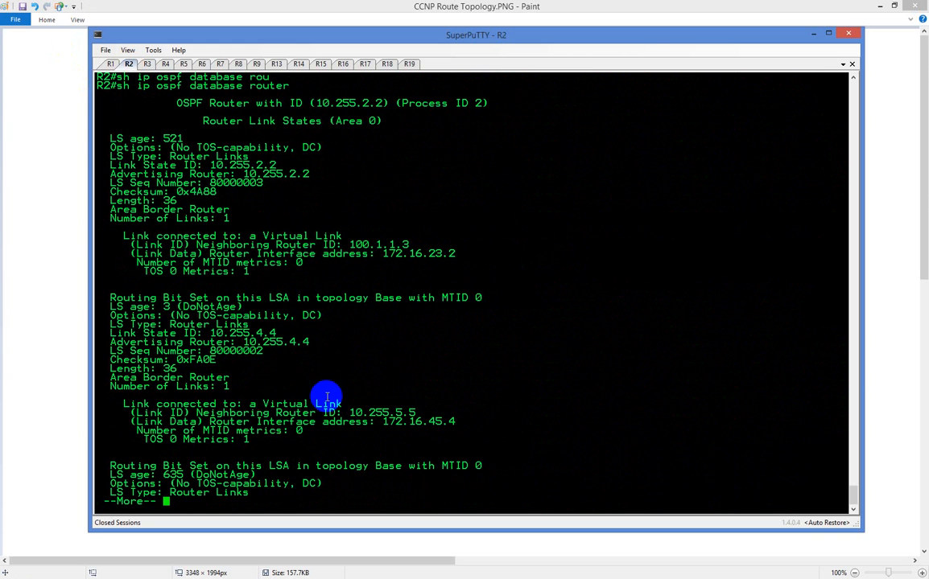
key("space")
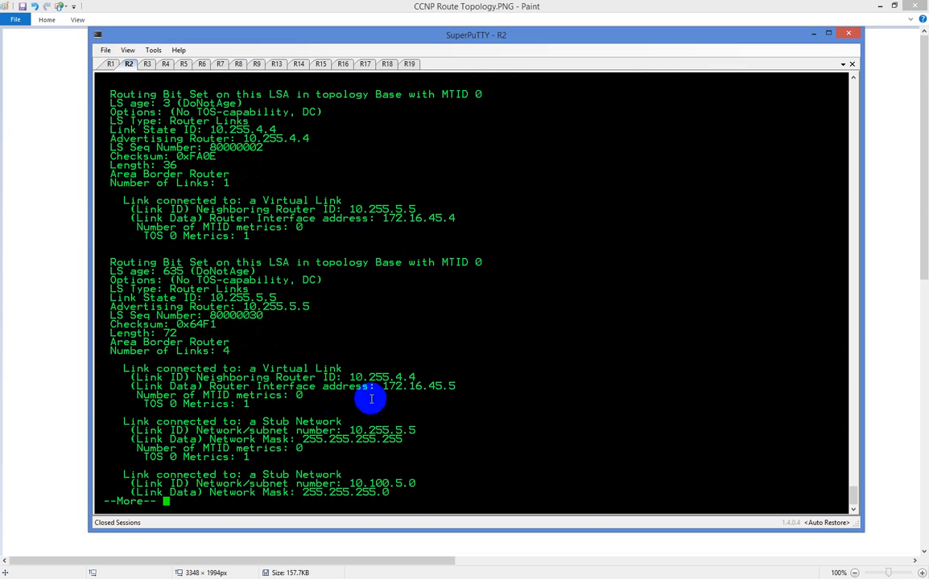
key("space")
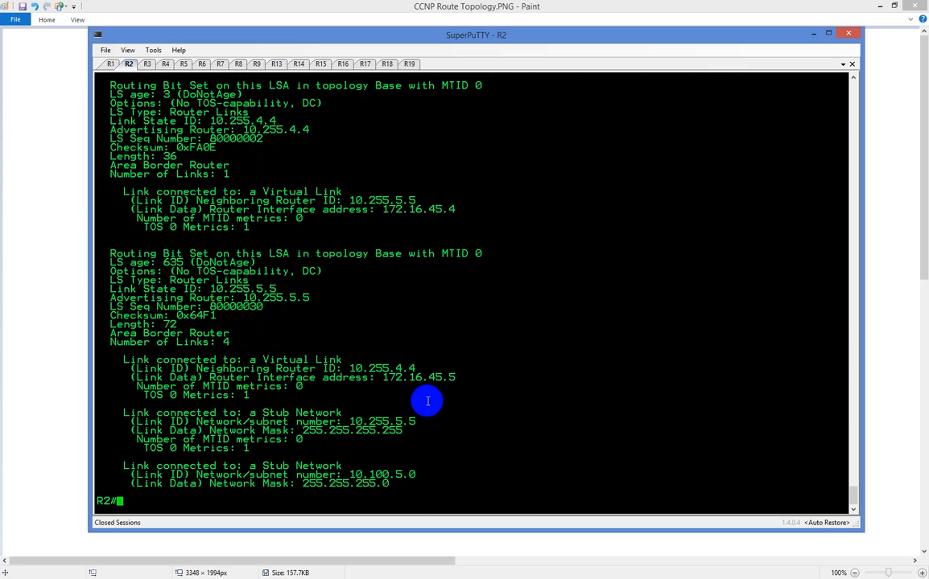
List R2's OSPF database with "sh ip ospf database" and copy the 10.1.1.0 link ID from the area 0 summary LSAs
key("Up")
key("BackSpace")
key("BackSpace")
key("BackSpace")
key("BackSpace")
key("BackSpace")
key("BackSpace")
key("BackSpace")
key("Return")
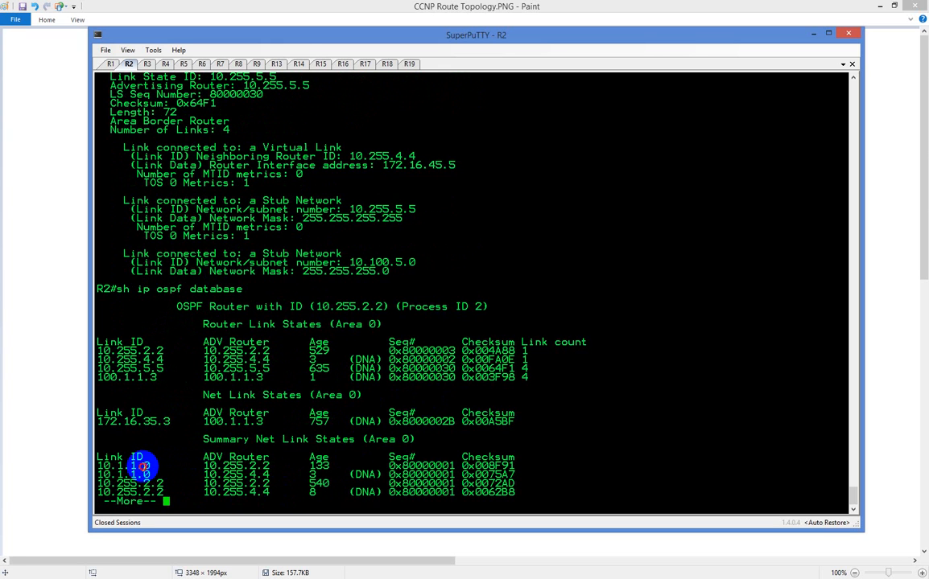
double_click(117, 466)
key("ctrl+c")
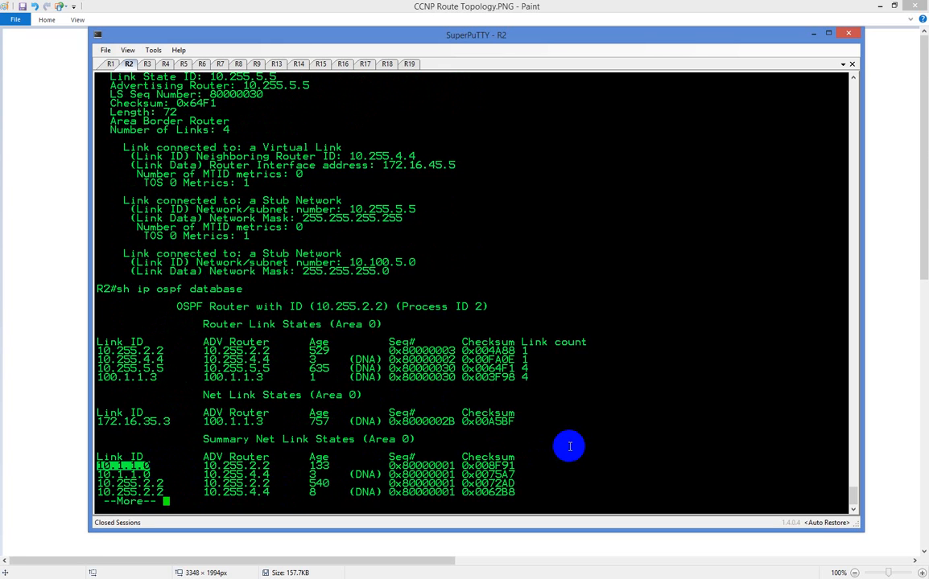
key("q")
Query R2's router LSAs for the loopback network with "sh ip ospf database router 10.1.1.0"
key("Up")
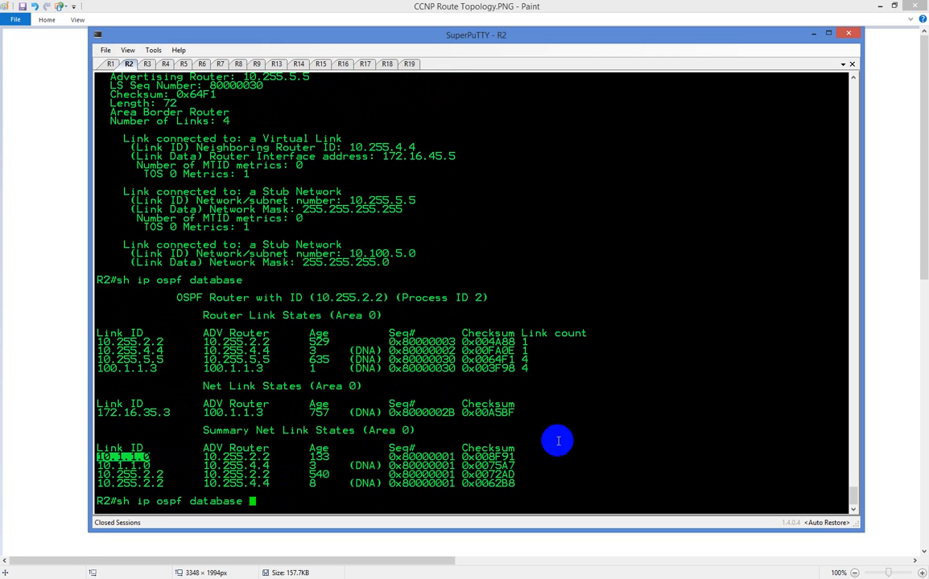
type("rou")
key("Tab")
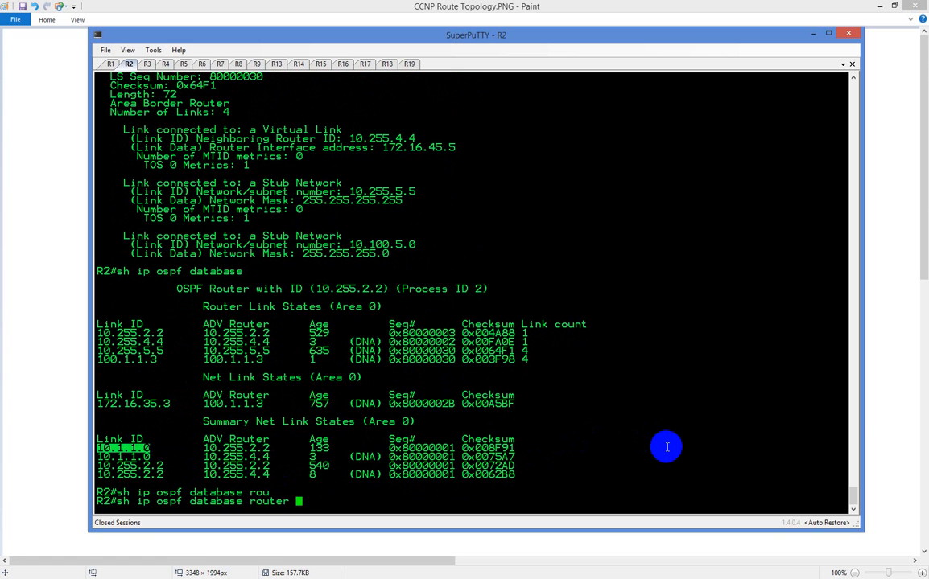
right_click(667, 448)
key("Return")
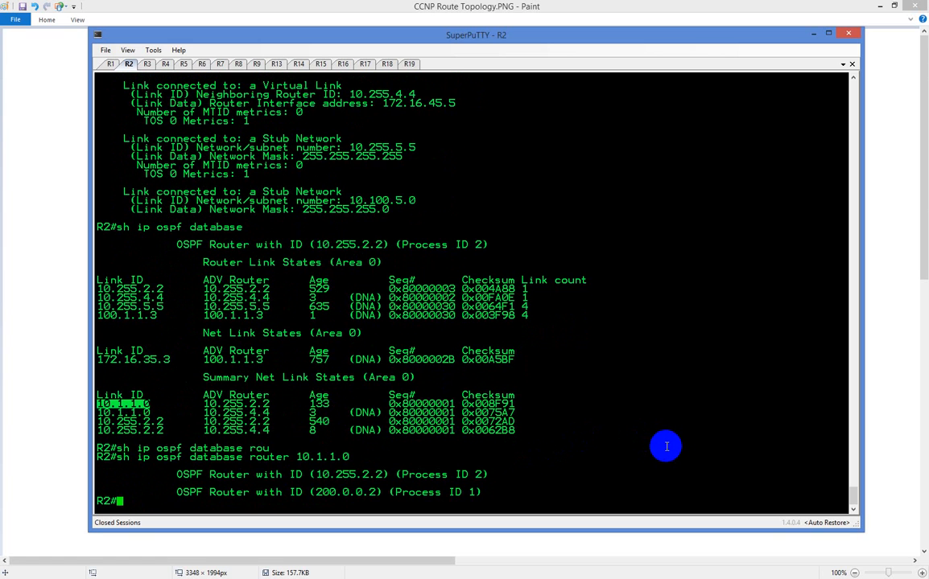
Query R2's router LSAs for the host address with "sh ip ospf database router 10.1.1.10"
key("Up")
key("BackSpace")
type("10.1.1.")
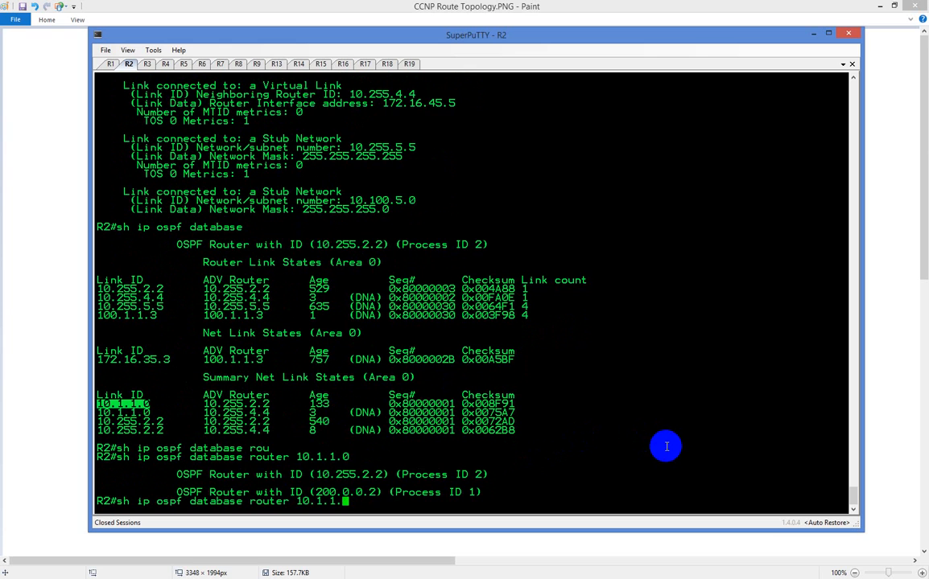
key("Return")
Display R2's full OSPF database again without a router filter and page through every area to the end
key("Up")
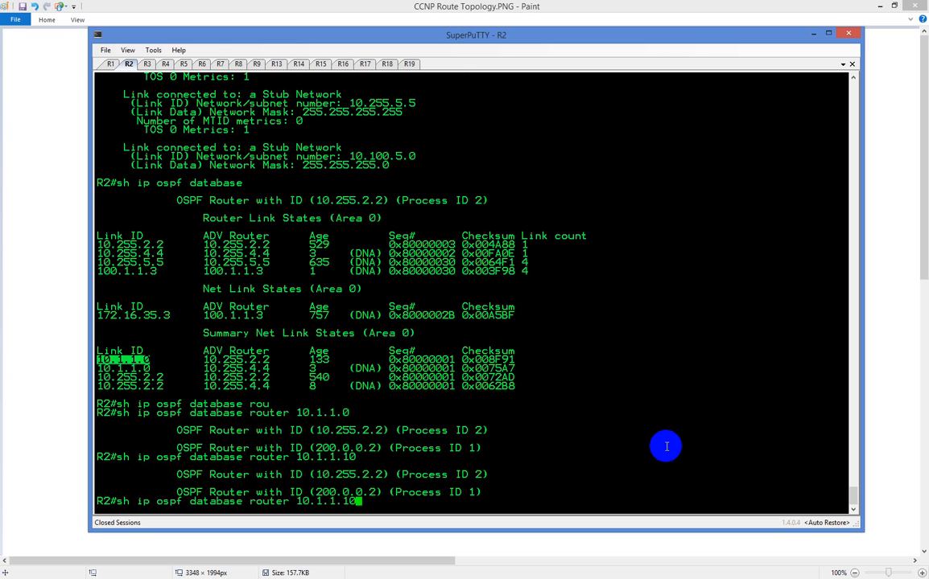
key("BackSpace")
key("BackSpace")
key("BackSpace")
key("BackSpace")
key("BackSpace")
key("BackSpace")
key("BackSpace")
key("BackSpace")
key("BackSpace")
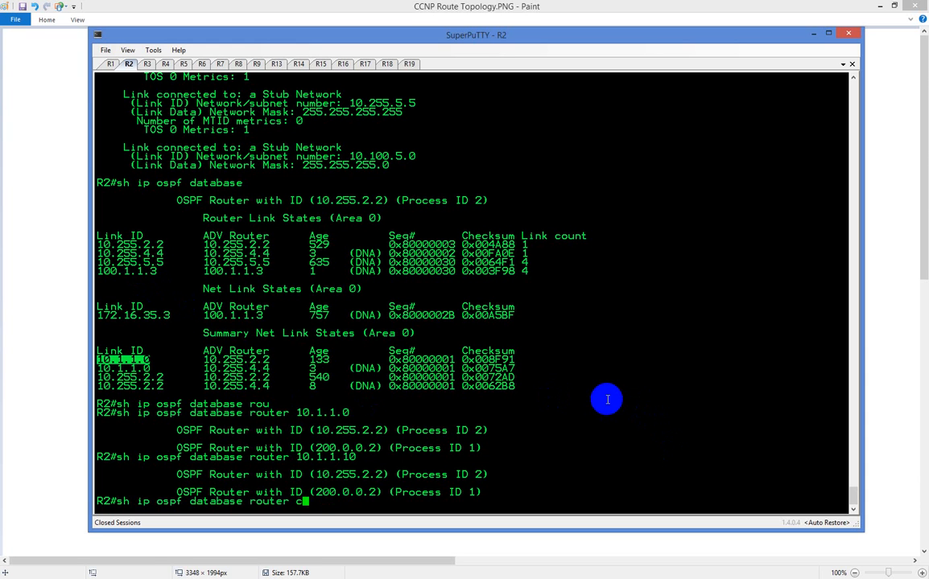
key("BackSpace")
key("BackSpace")
key("BackSpace")
key("BackSpace")
key("BackSpace")
key("BackSpace")
key("BackSpace")
key("Return")
key("space")
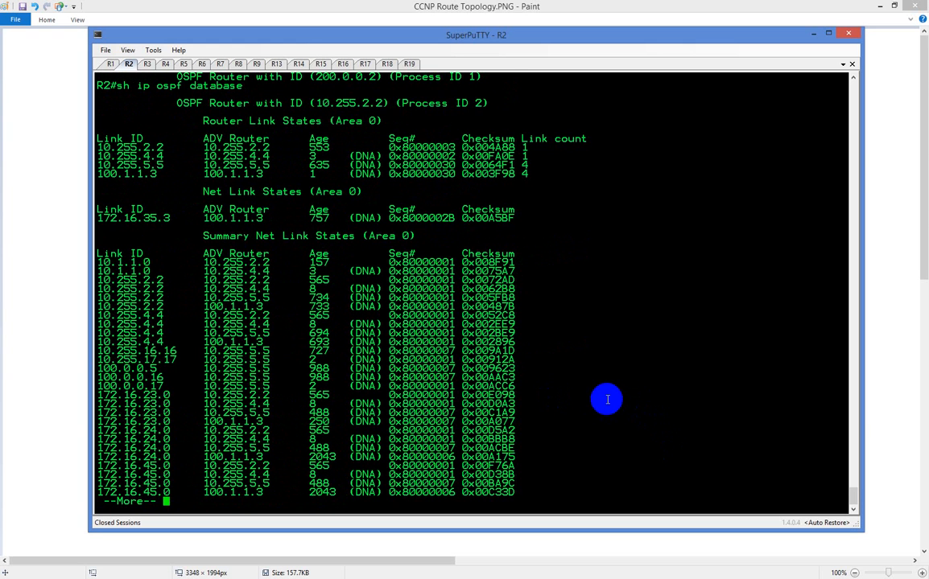
key("space")
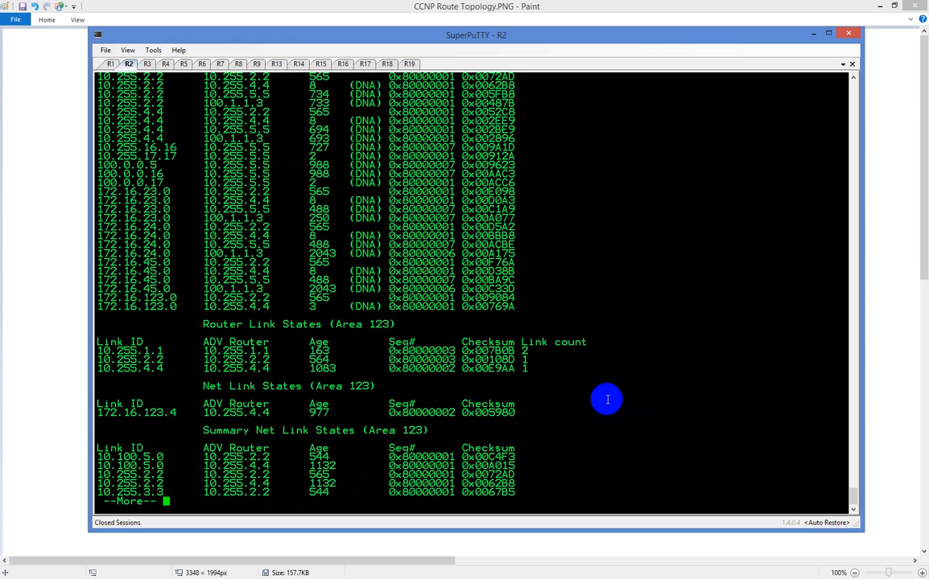
key("space")
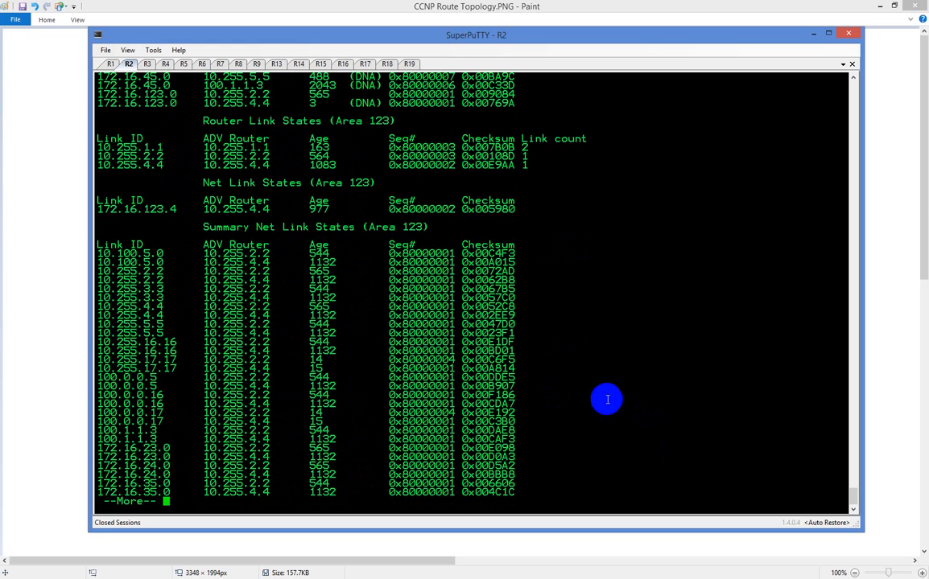
key("space")
key("space")
key("space")
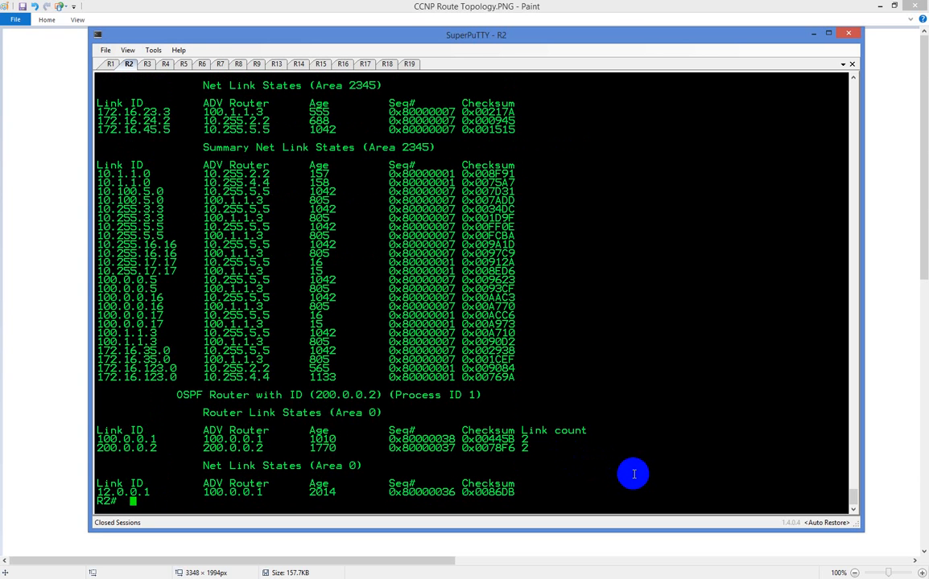
Query R2's router LSA for the area 0 link ID 100.0.0.1 with "sh ip ospf database router 100.0.0.1"
double_click(146, 439)
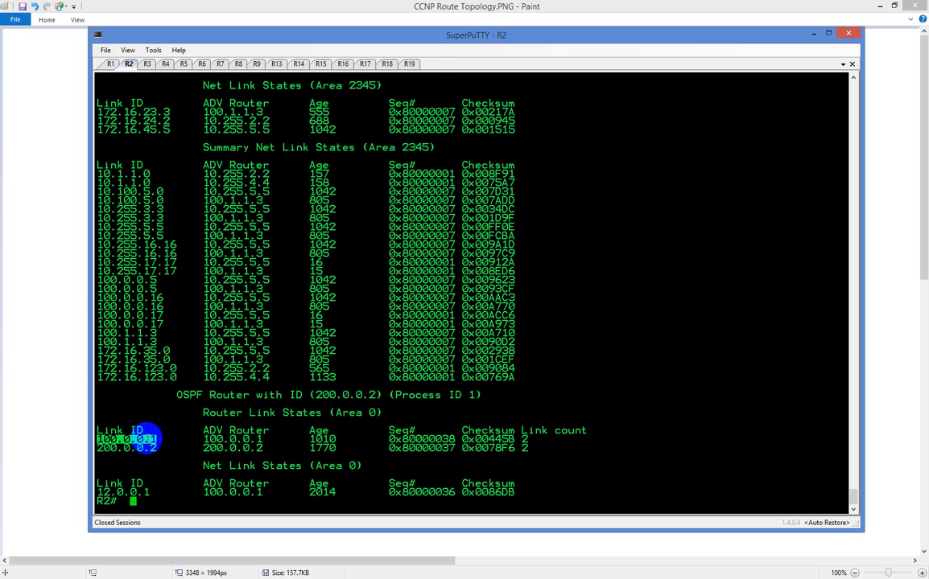
key("Up")
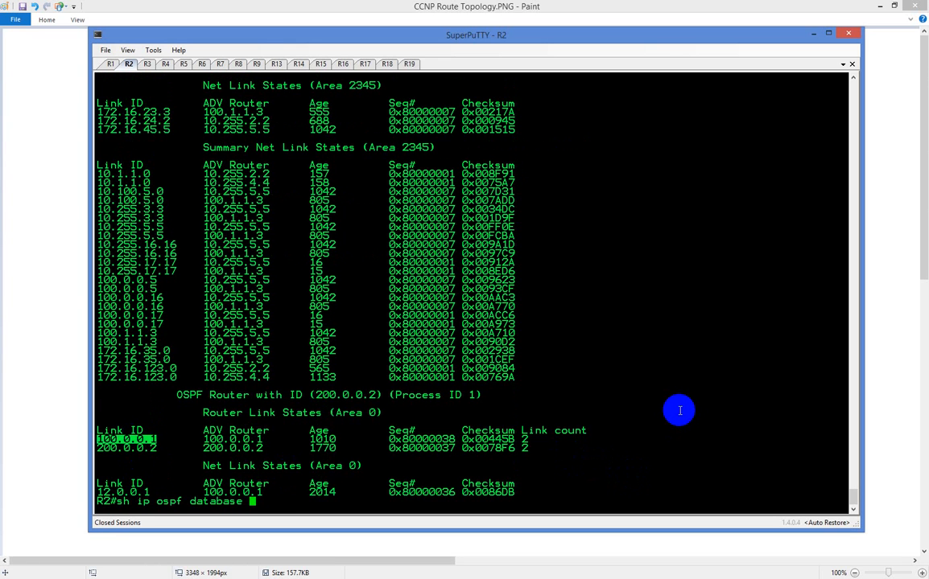
type("rou")
key("Tab")
right_click(682, 408)
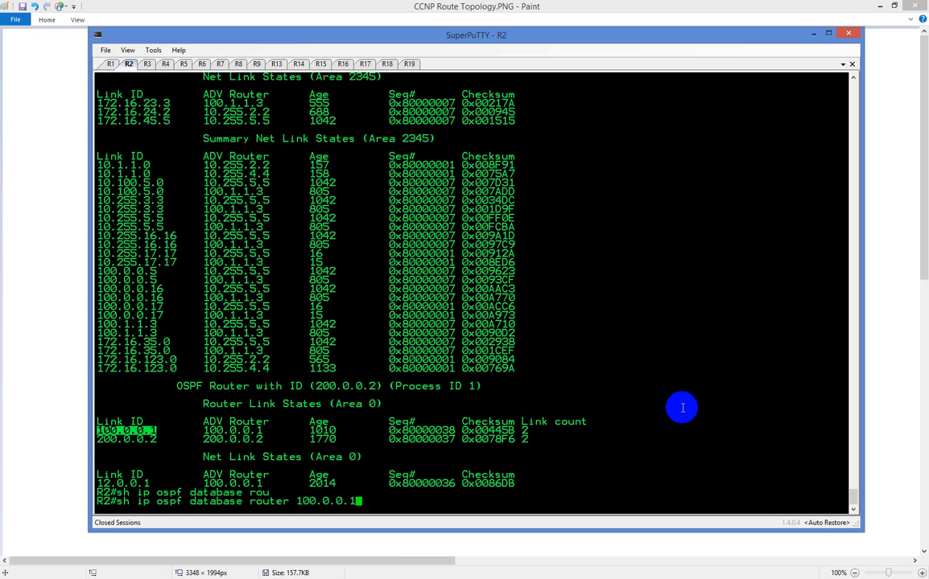
key("Return")
key("space")
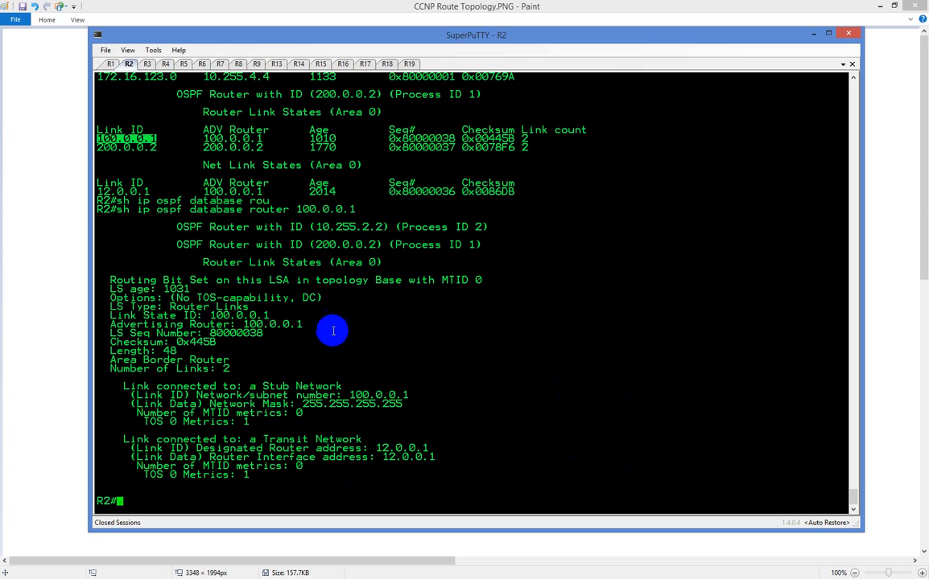
Find R1's link ID in R2's area 123 router link states and query it with "sh ip ospf database router 10.255.1.1", highlighting the 10.1.1.0 stub network
scroll(384, 325, "up", 6)
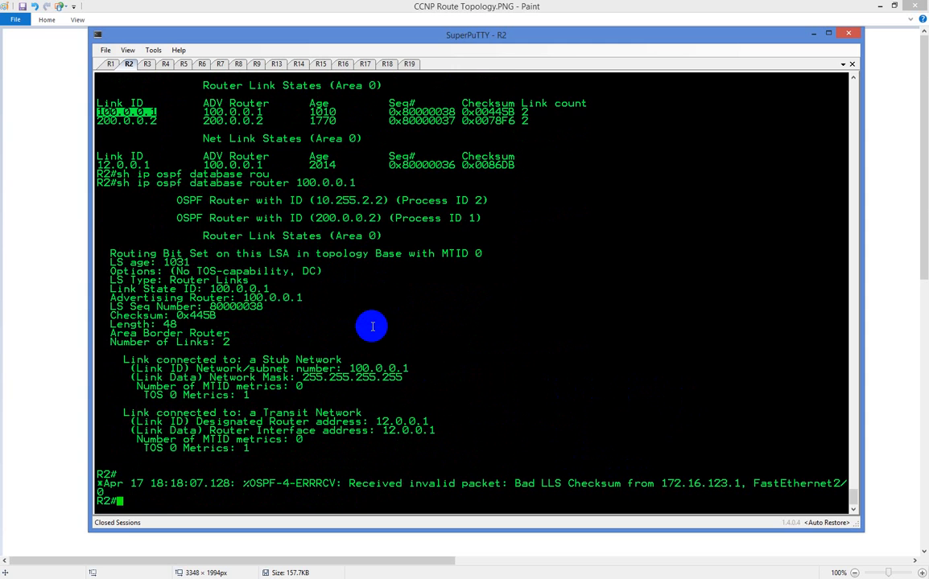
scroll(372, 326, "up", 15)
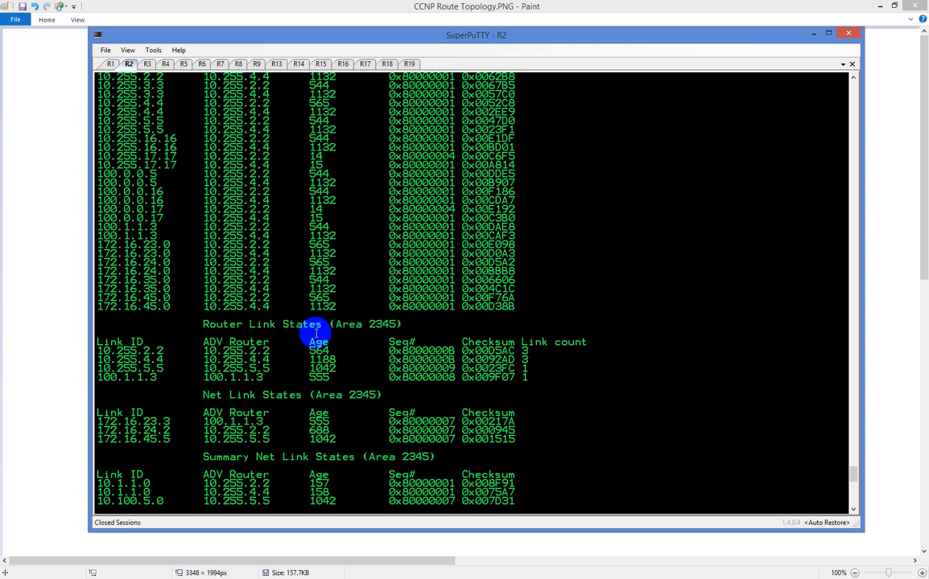
scroll(292, 346, "up", 8)
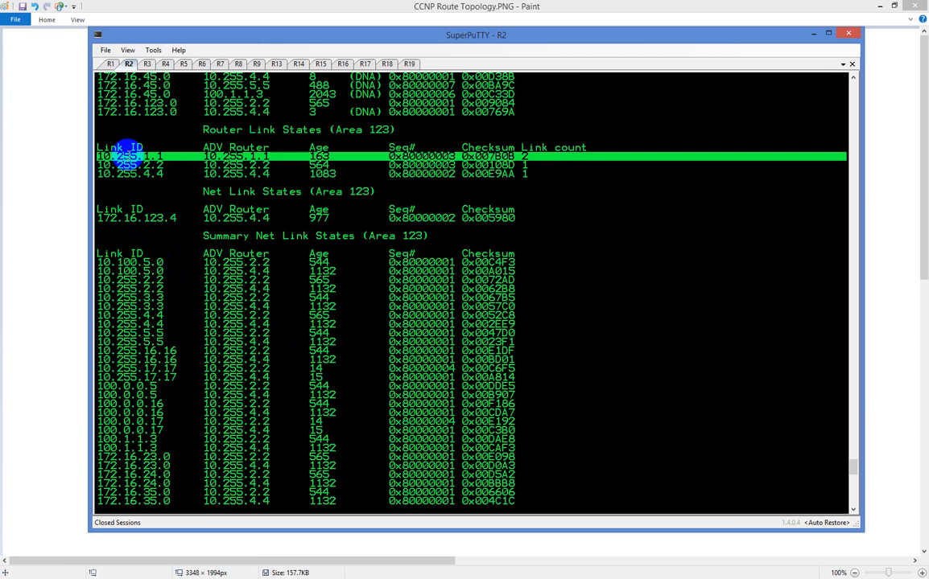
scroll(129, 155, "down", 10)
key("Up")
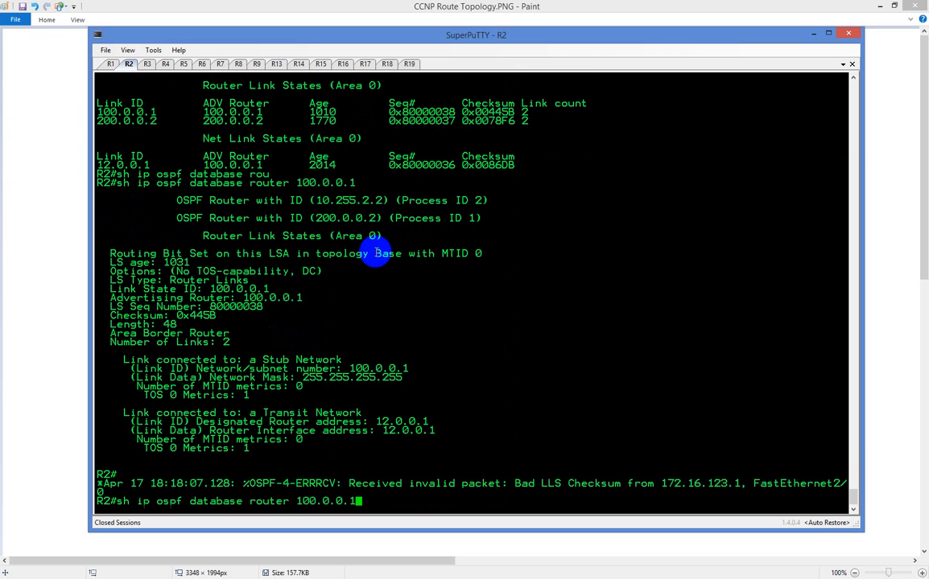
key("BackSpace")
key("BackSpace")
key("BackSpace")
key("BackSpace")
key("BackSpace")
key("BackSpace")
key("BackSpace")
key("BackSpace")
key("BackSpace")
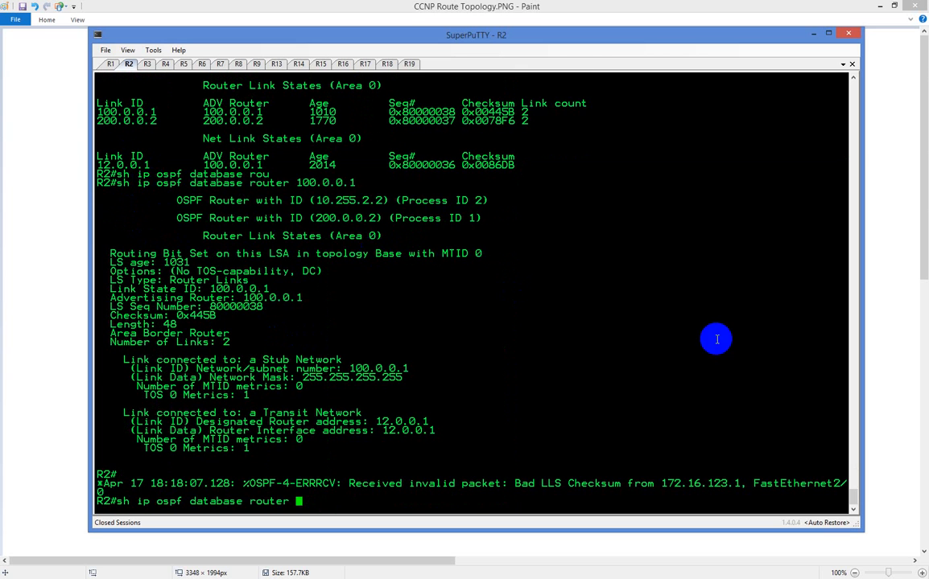
type("10.255.1.1")
key("Return")
key("space")
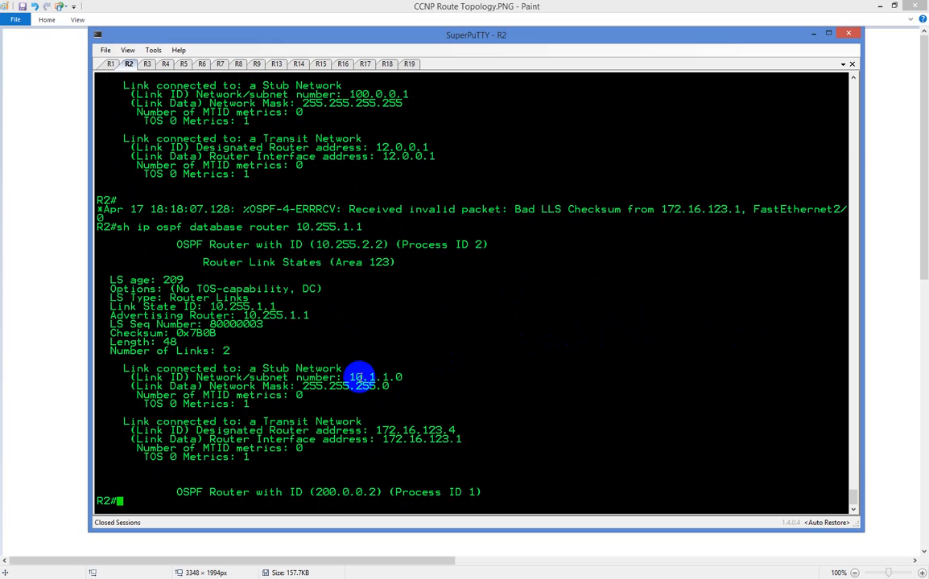
double_click(360, 378)
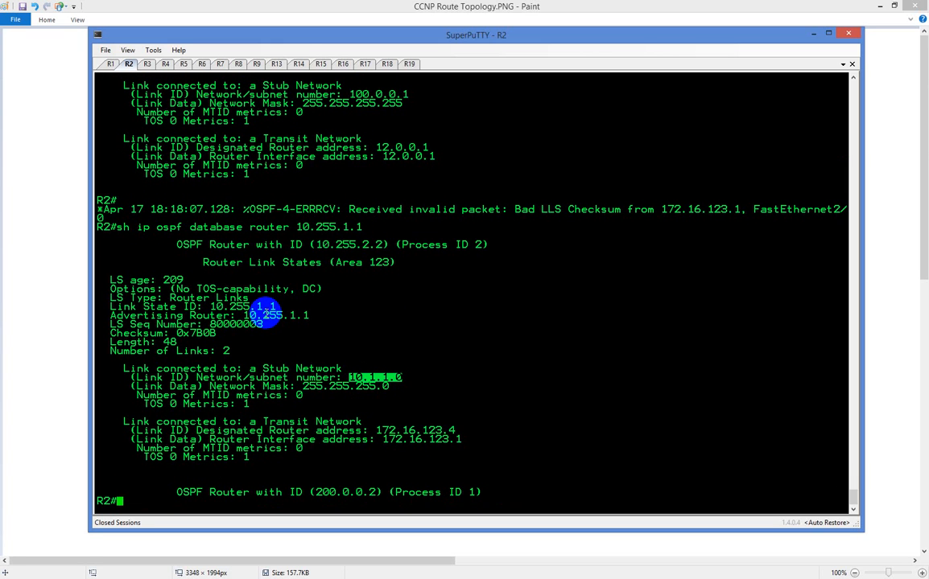
Switch to the 300-101 Exam Blueprint in Adobe Acrobat Reader and examine OSPF topics 3.24 and 3.25 on page 3
left_click(110, 65)
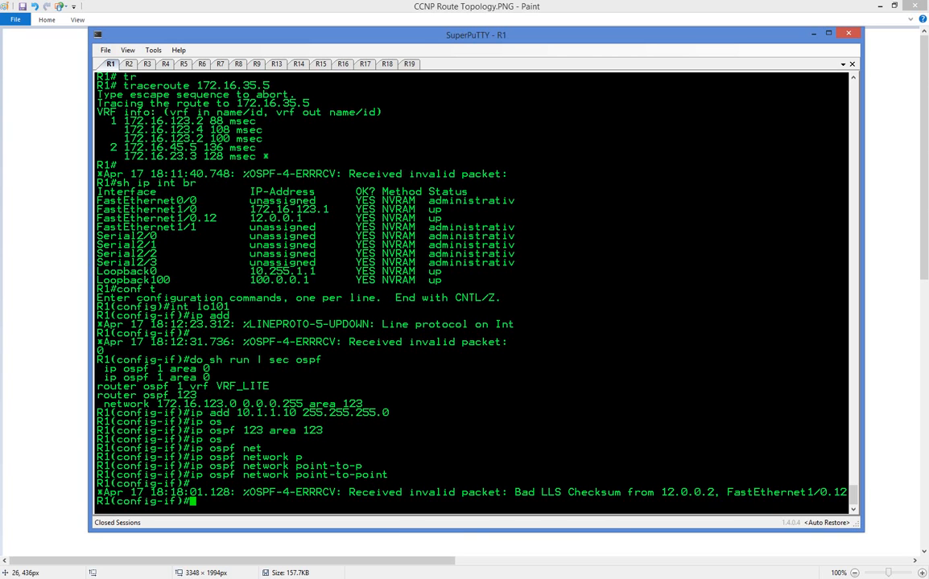
key("alt+Tab")
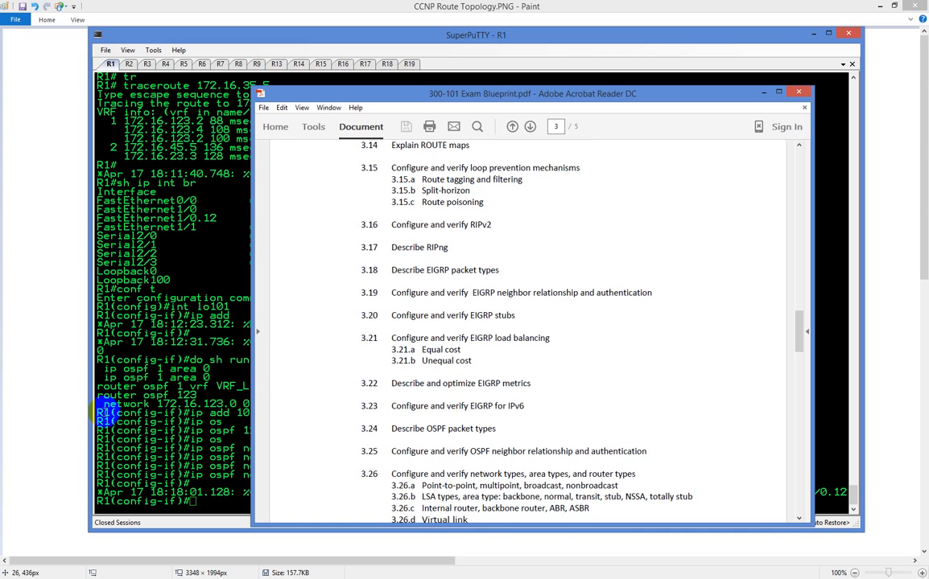
scroll(709, 346, "down", 1)
scroll(709, 346, "down", 2)
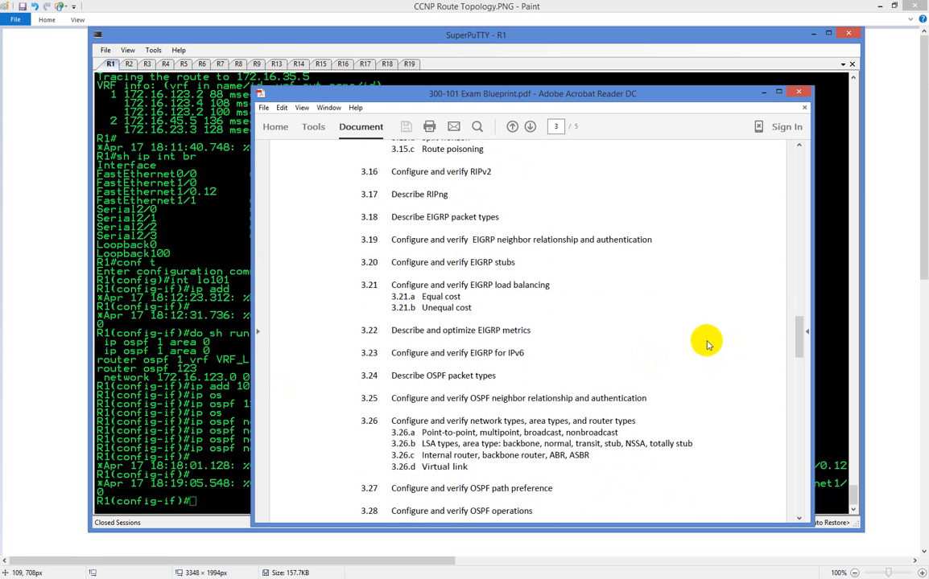
scroll(703, 340, "down", 1)
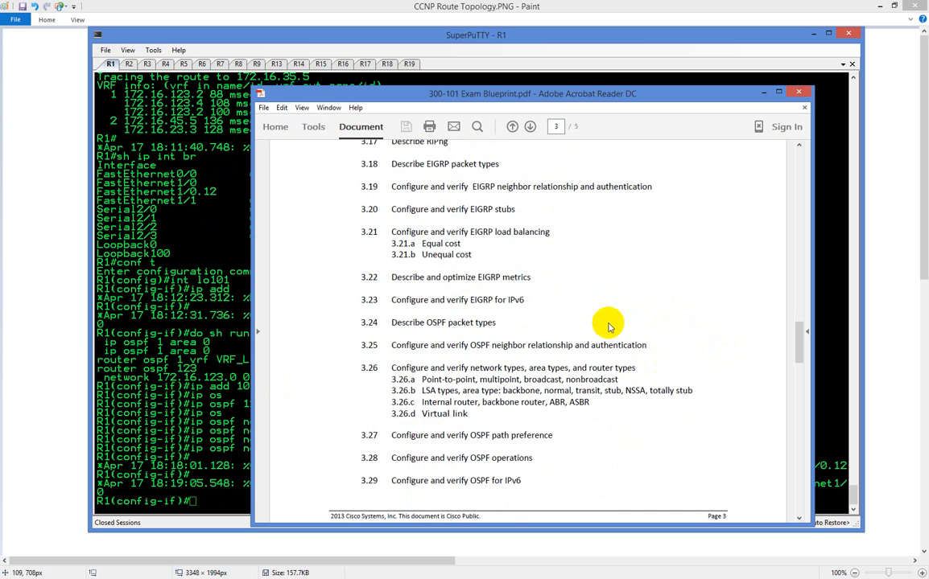
triple_click(471, 324)
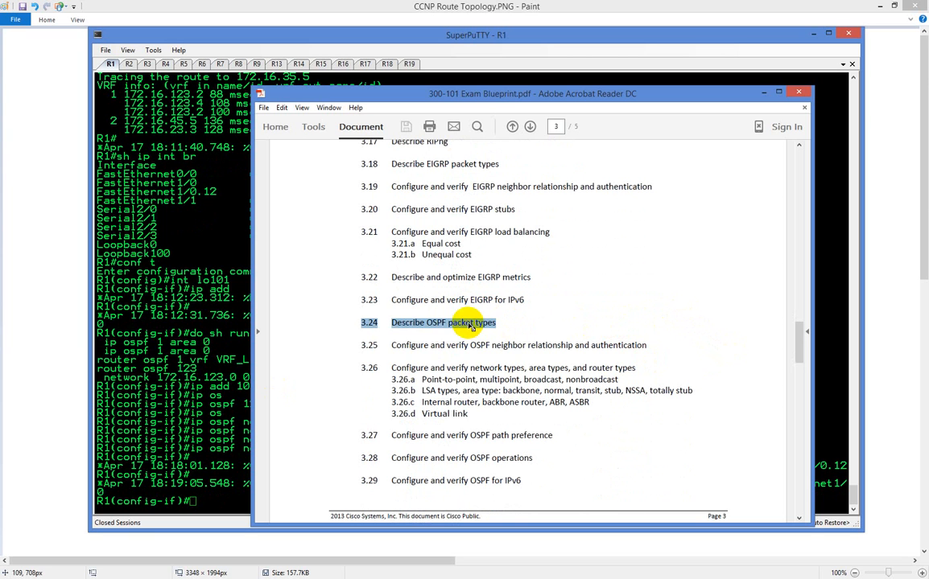
double_click(497, 365)
triple_click(497, 346)
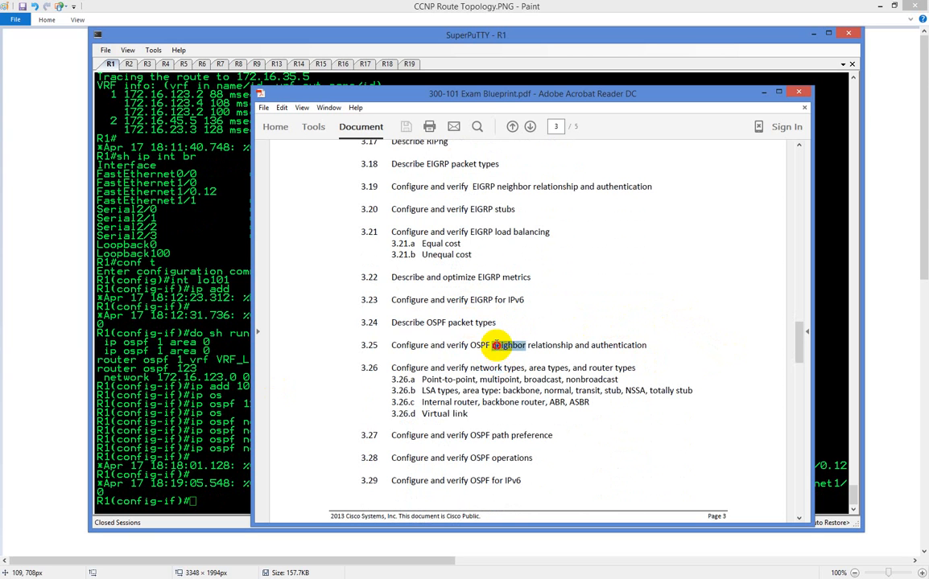
left_click(497, 346)
double_click(508, 346)
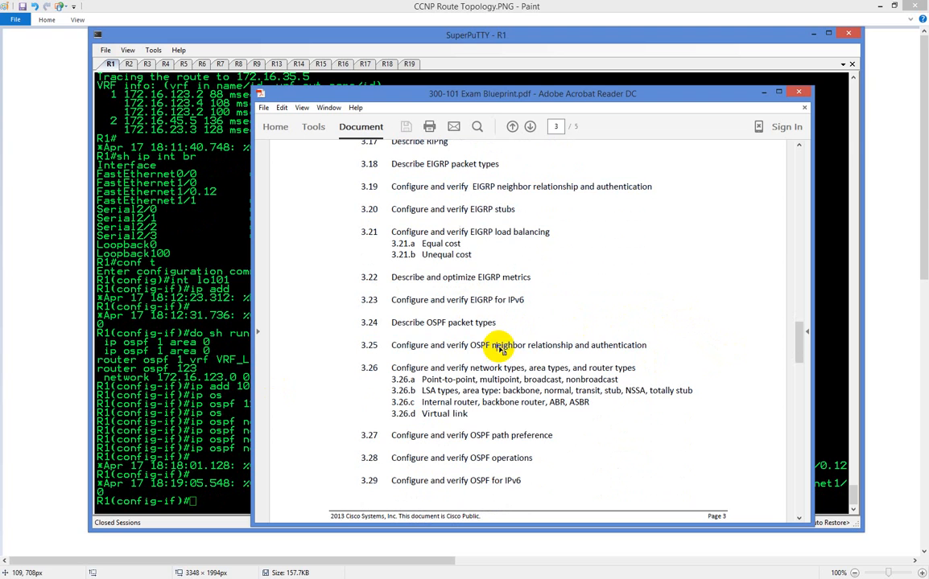
left_click(527, 346)
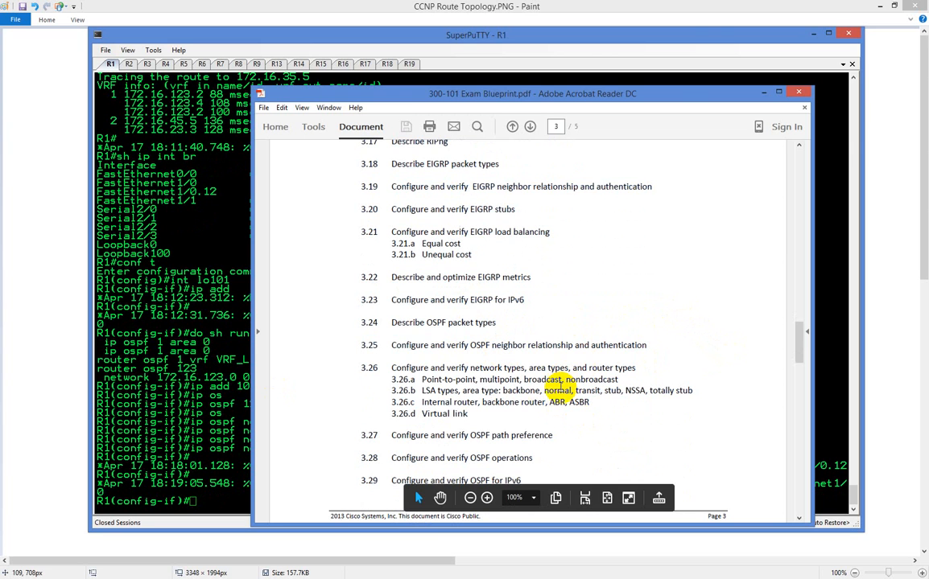
Examine blueprint topics 3.26.a through 3.29 on OSPF network types, area types, router types, virtual links and path preference
scroll(555, 388, "down", 1)
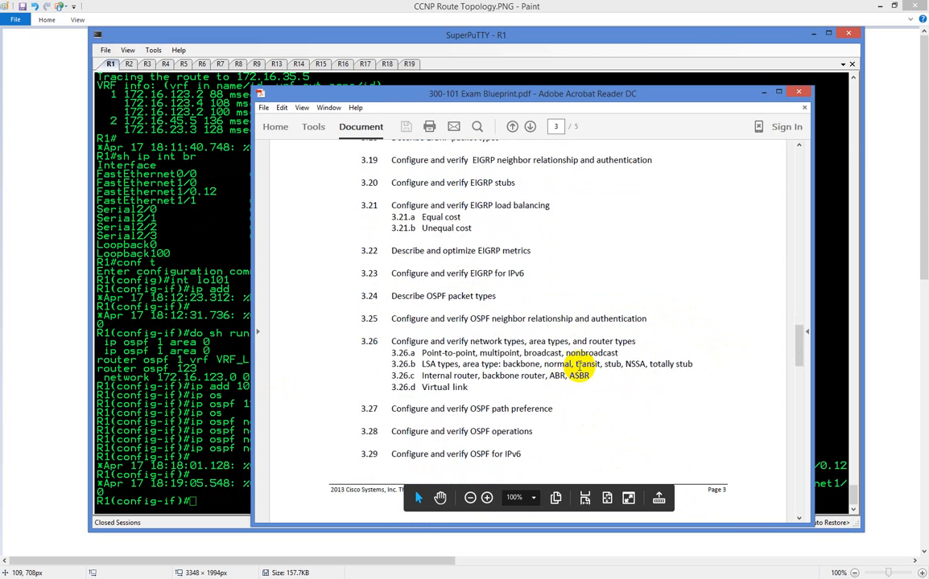
double_click(432, 353)
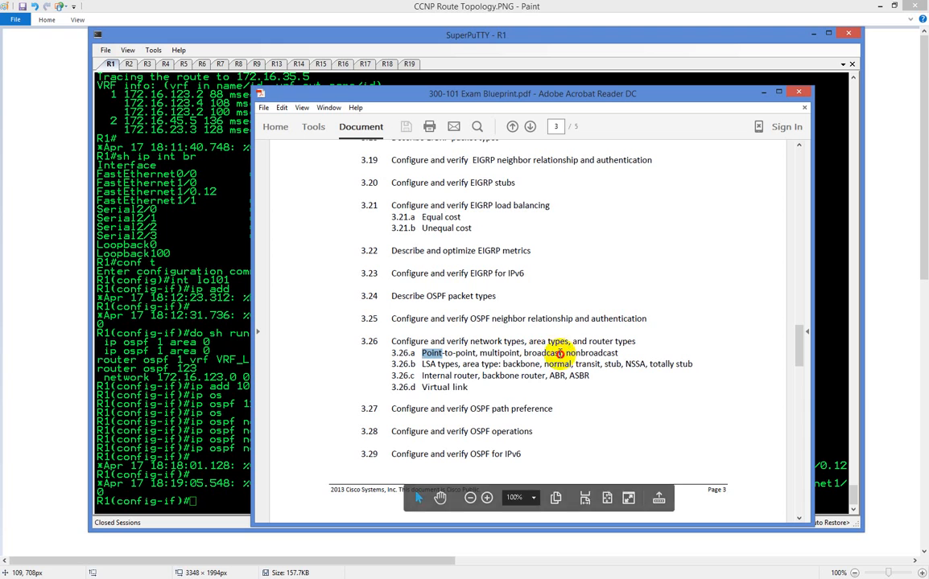
left_click(448, 353)
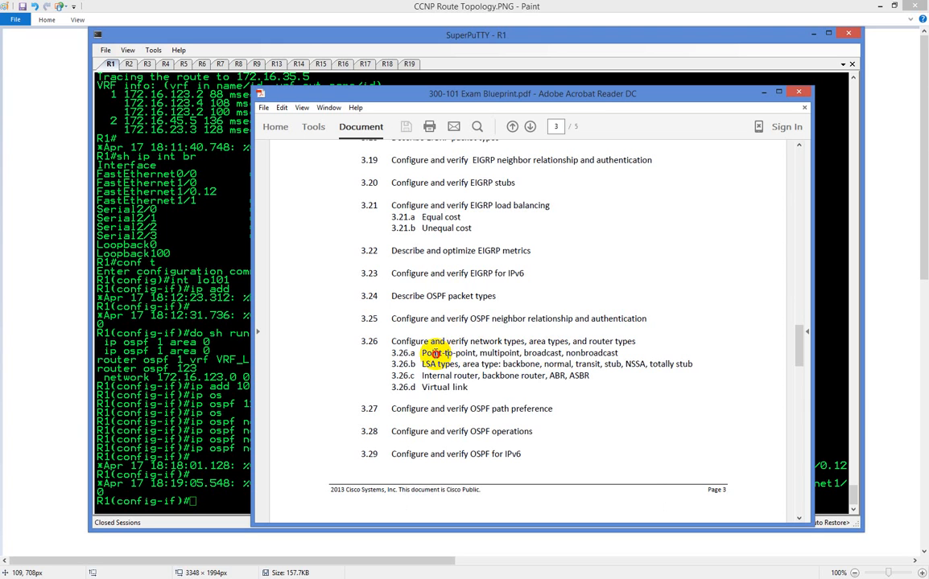
double_click(433, 354)
triple_click(545, 355)
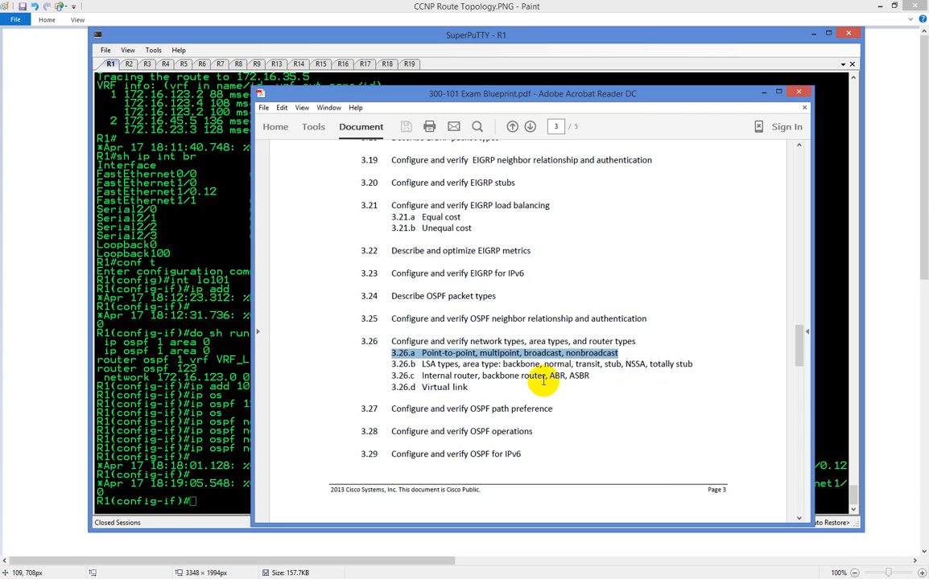
left_click(434, 384)
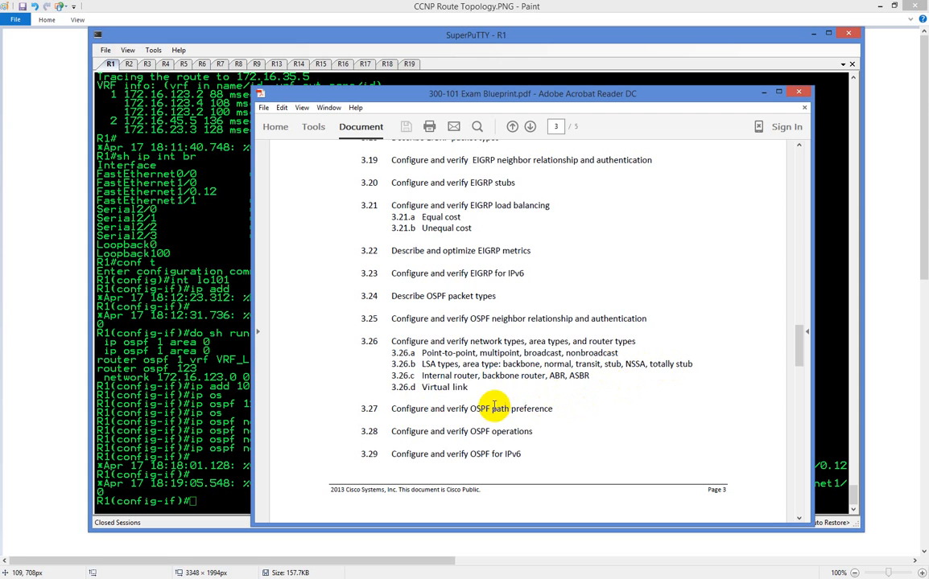
scroll(520, 417, "down", 5)
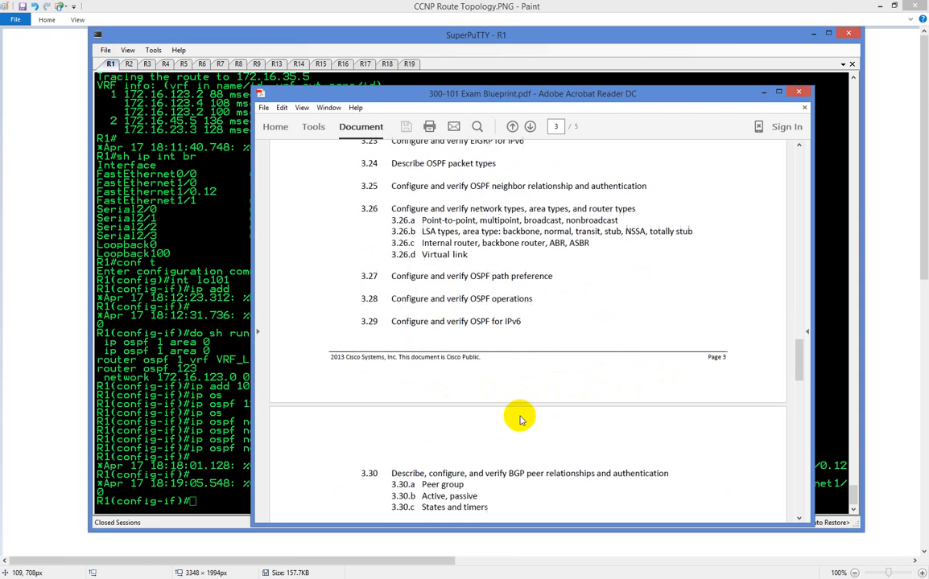
scroll(519, 414, "up", 3)
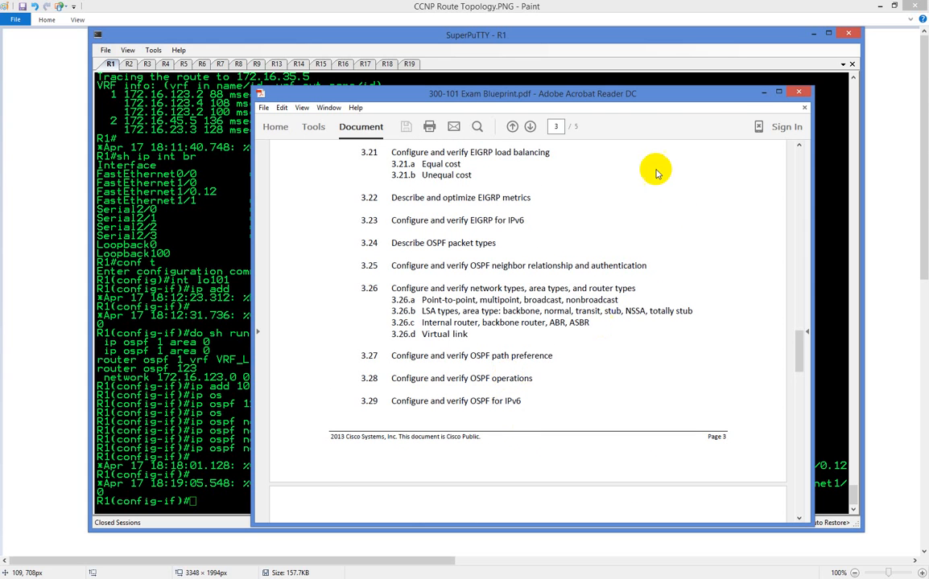
Switch to the topology drawing in Paint and undo the freehand curves and arrows around R2, R3, R4 and R5
left_click(762, 93)
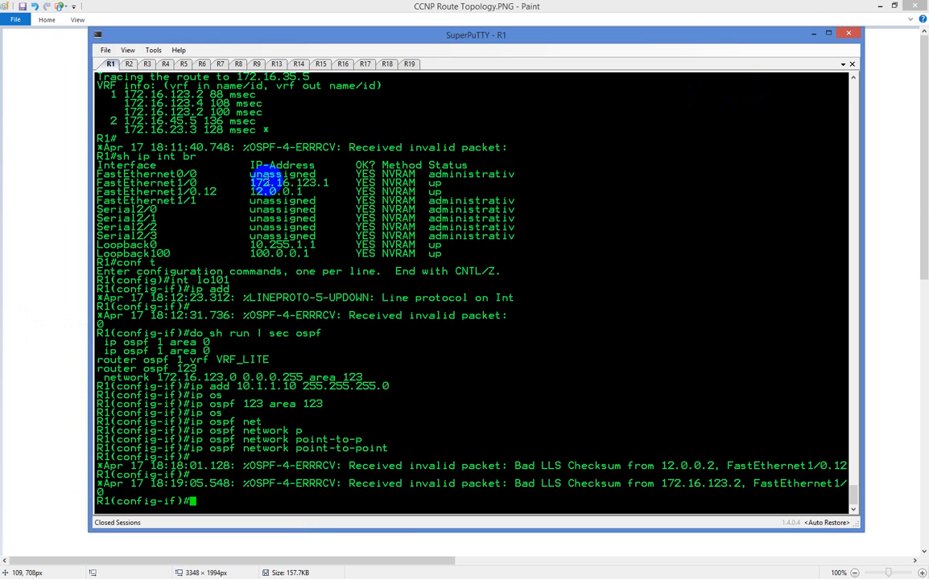
left_click(855, 36)
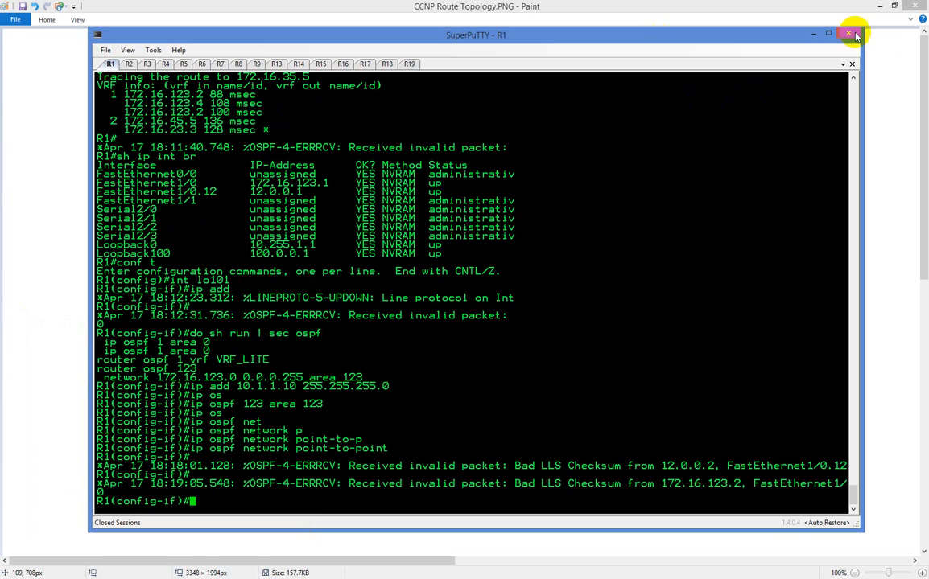
left_click(813, 34)
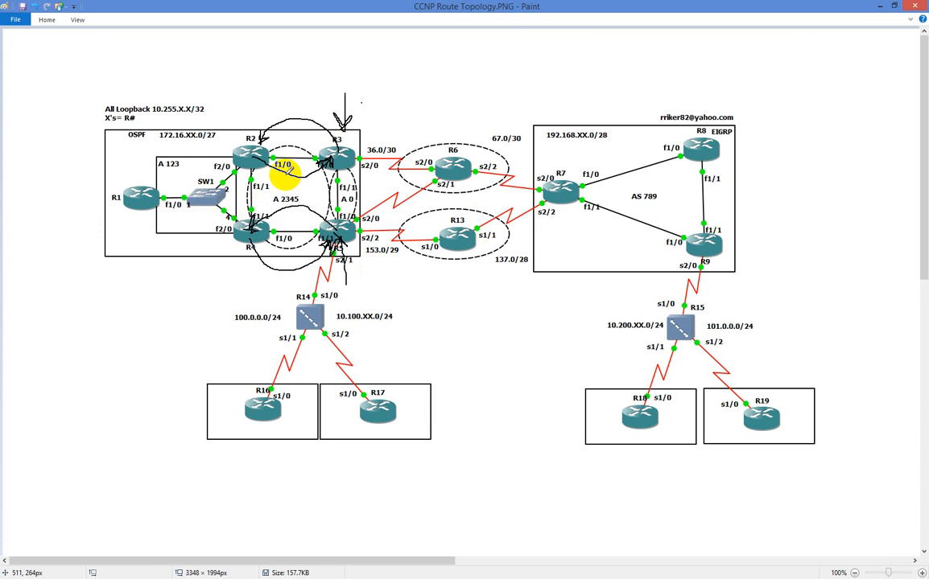
key("ctrl+z")
key("ctrl+z")
key("ctrl+z")
key("ctrl+z")
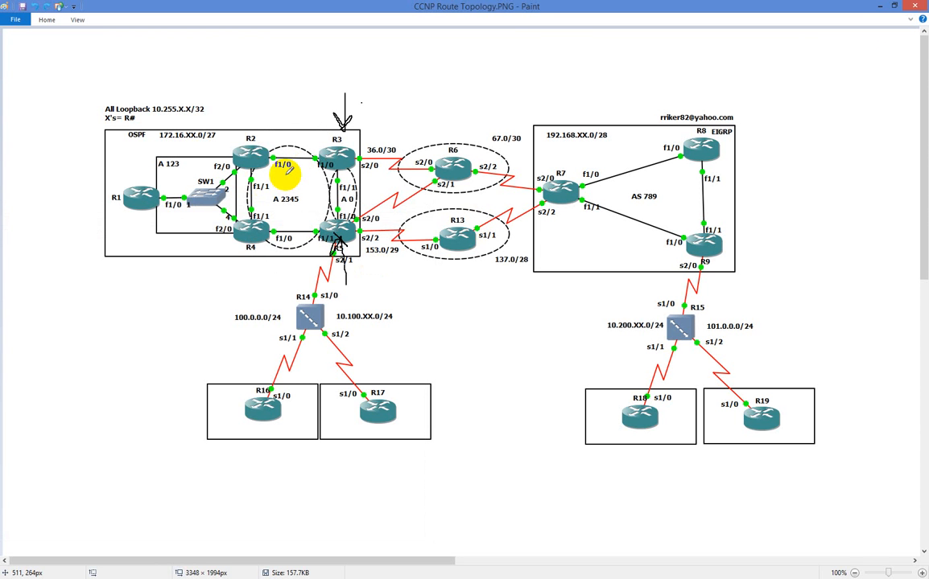
key("ctrl+z")
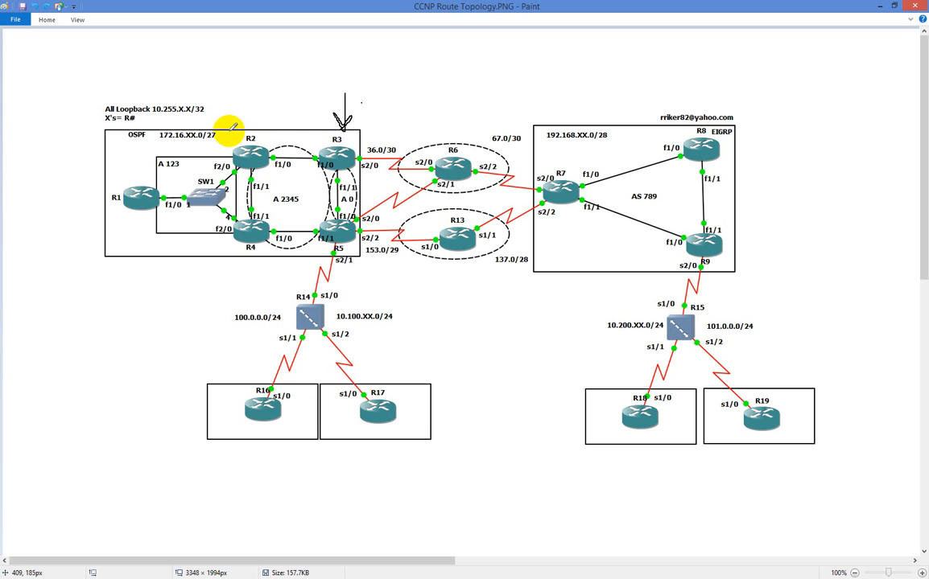
key("ctrl+z")
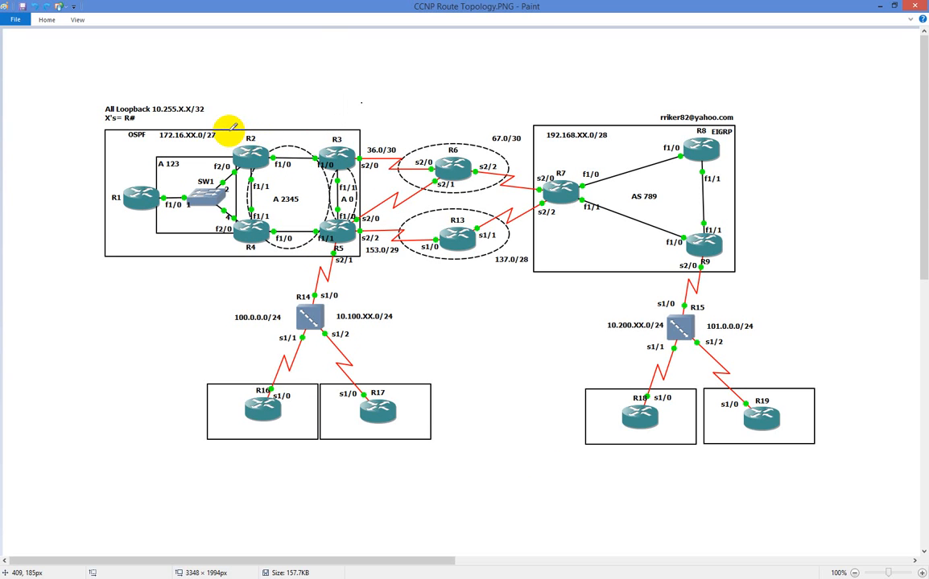